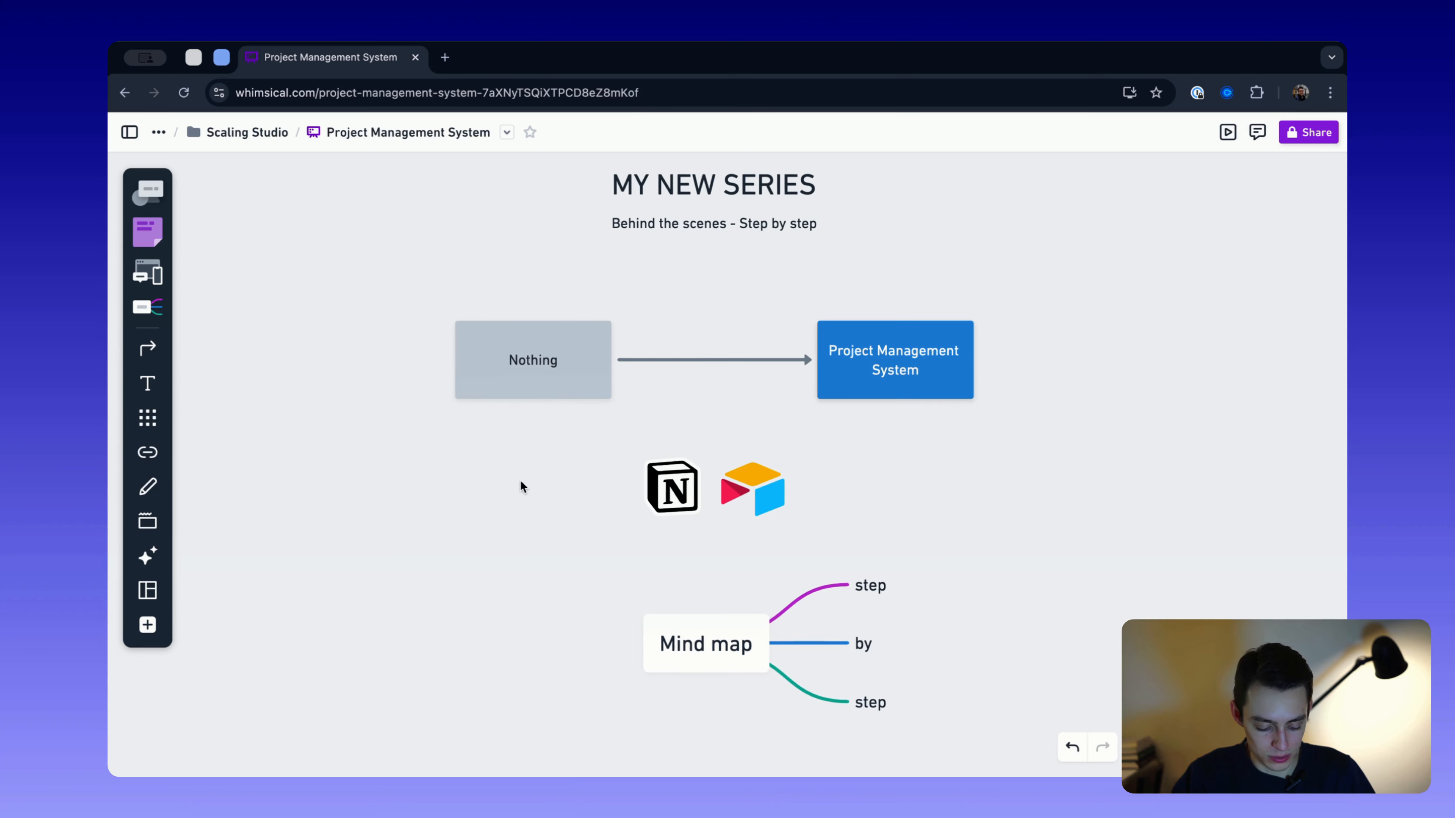
left_click_drag(586, 563, 986, 742)
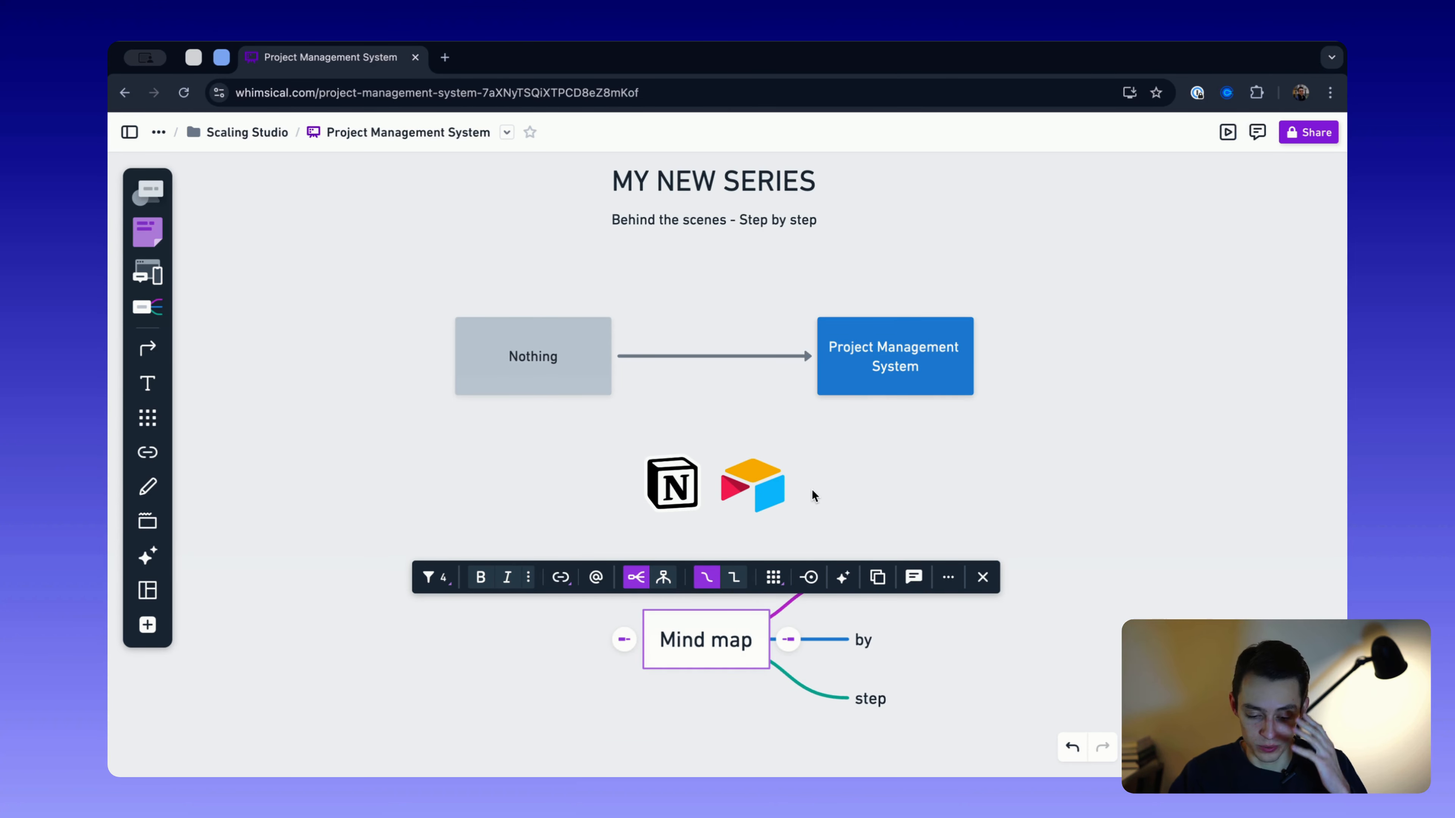
scroll(871, 479, "down", 2)
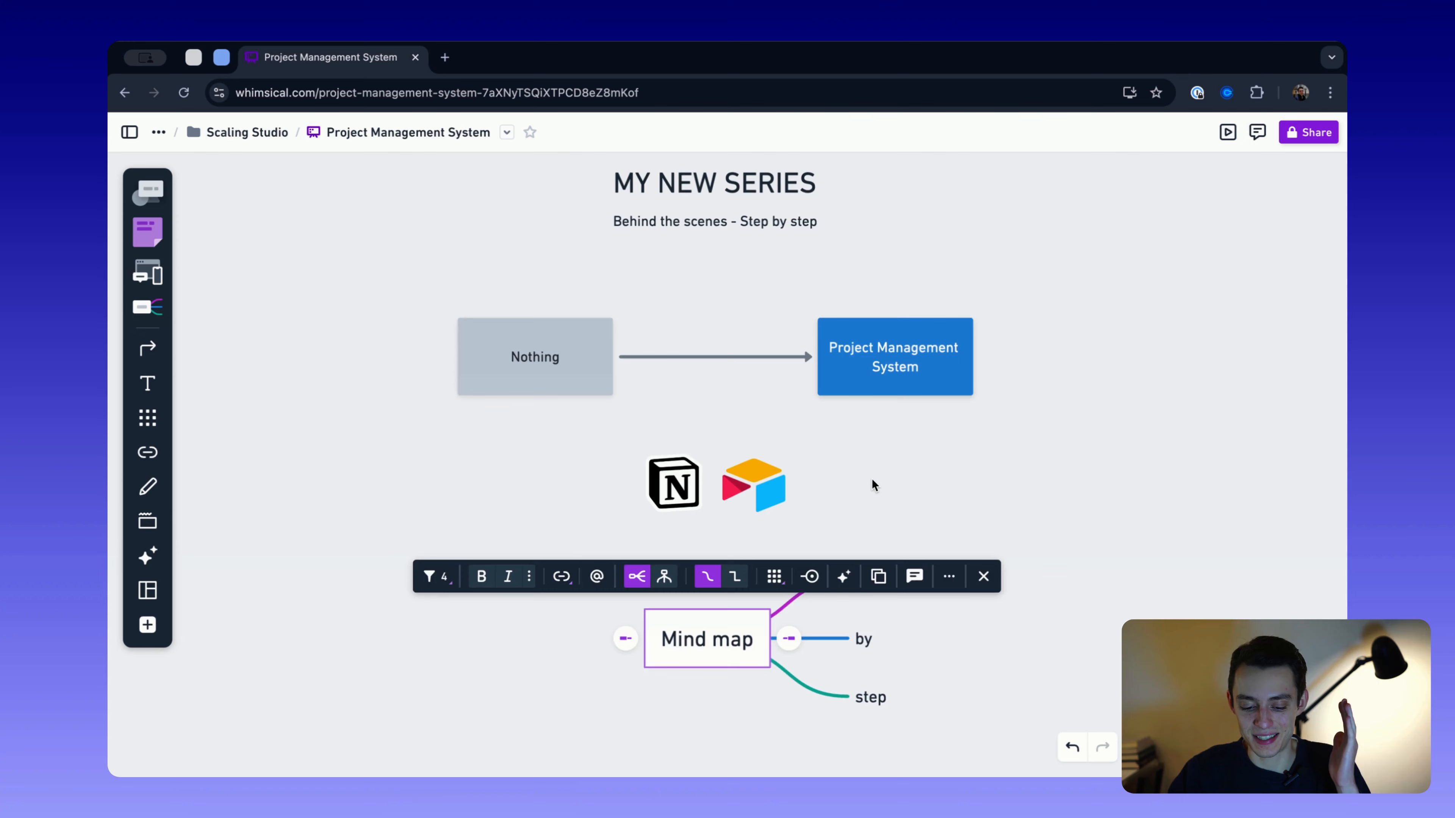
left_click(872, 501)
left_click_drag(949, 540, 641, 726)
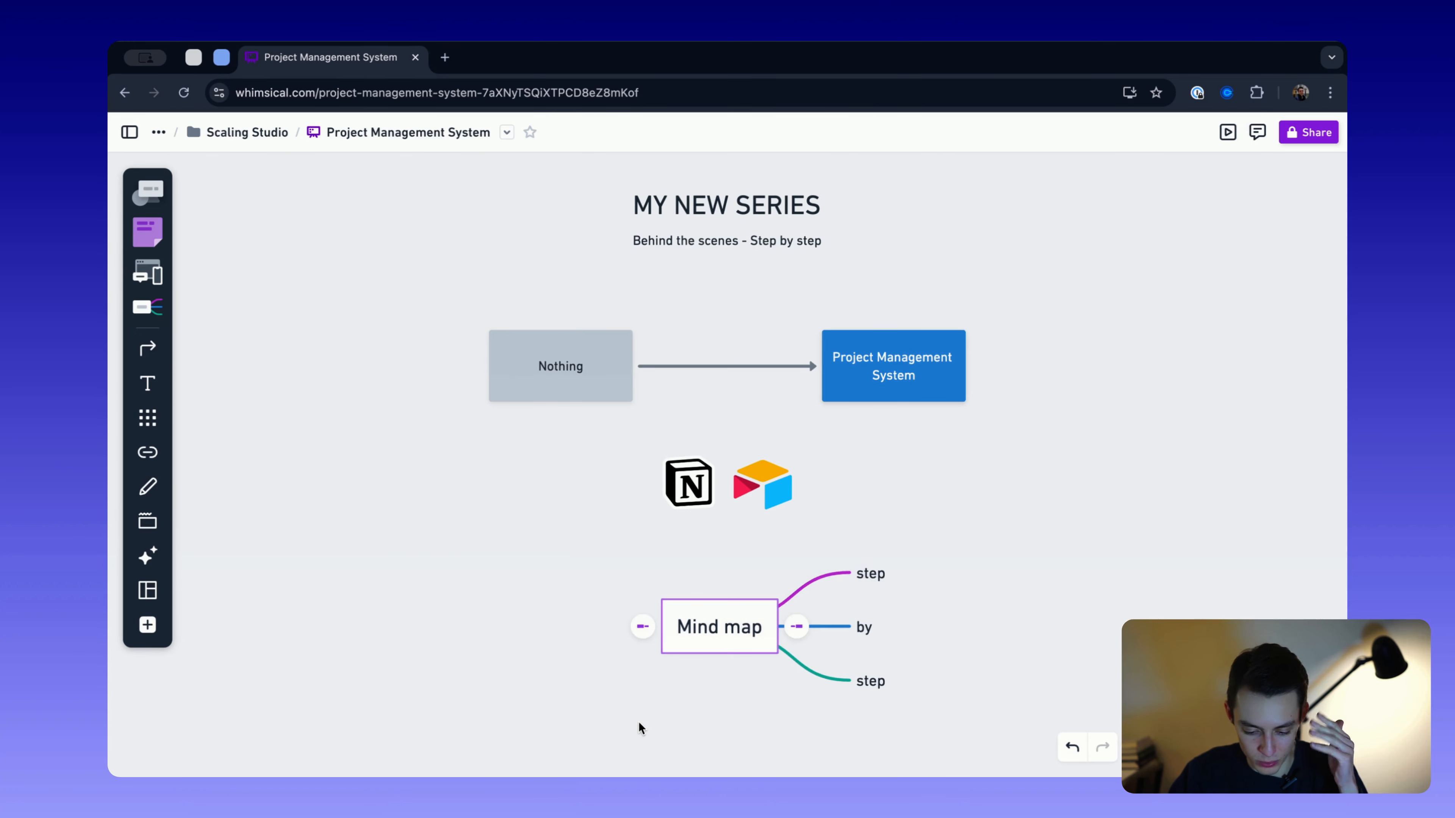
left_click(621, 502)
left_click_drag(540, 546, 1037, 710)
left_click(571, 446)
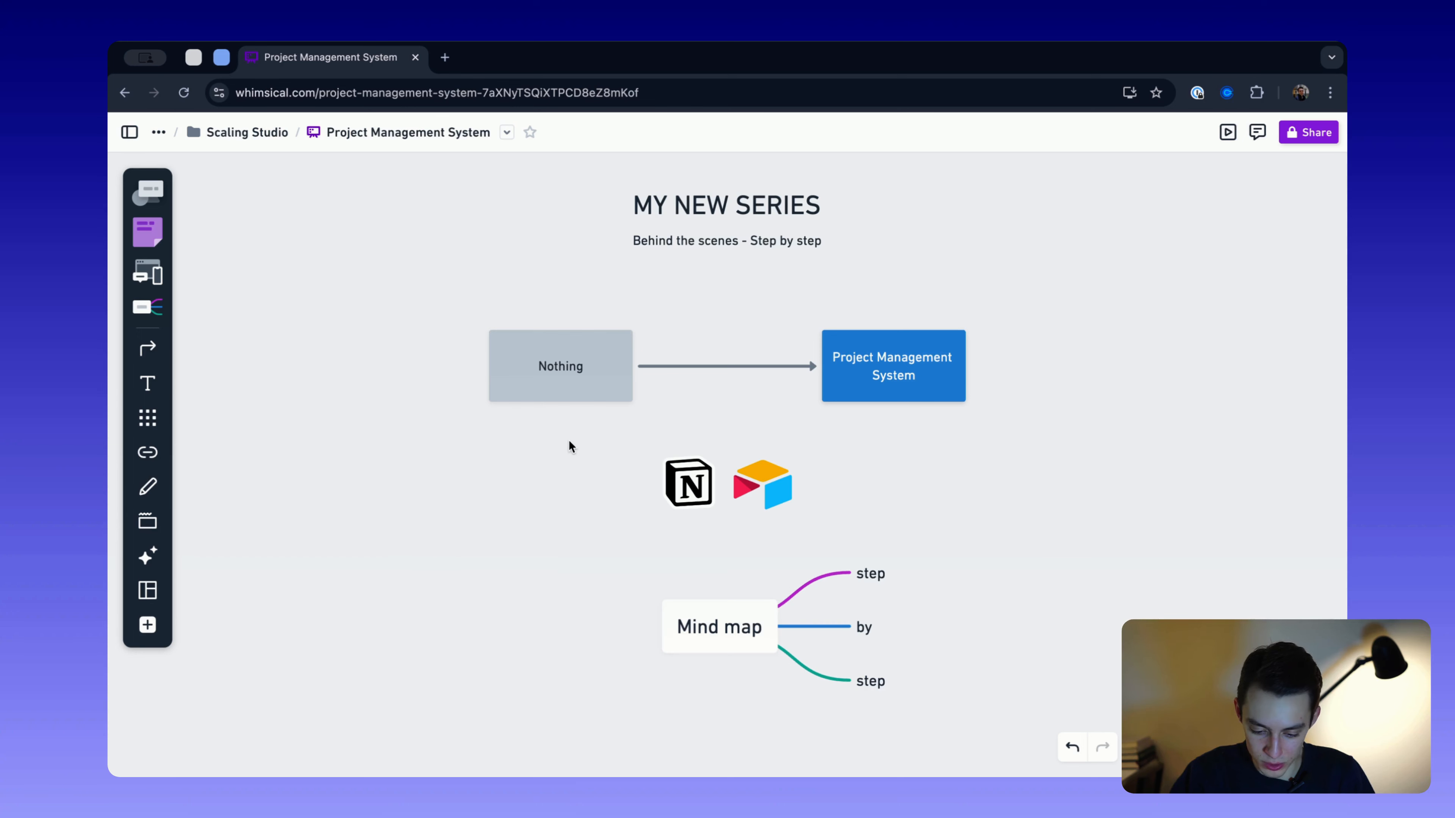
- Delete the sample mind map with its three branches below the Notion and Airtable logos
scroll(588, 353, "up", 2)
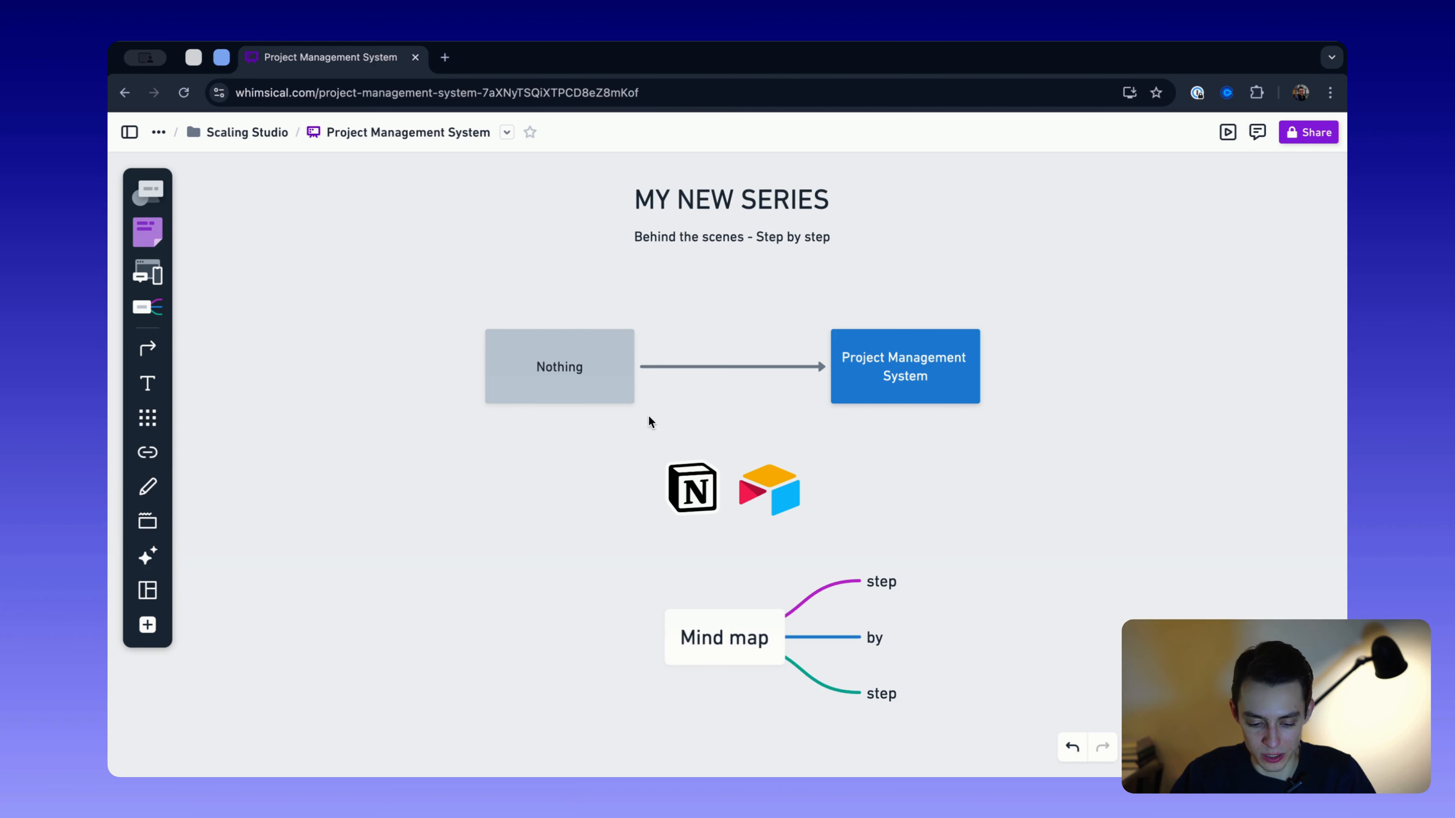
left_click_drag(578, 548, 981, 719)
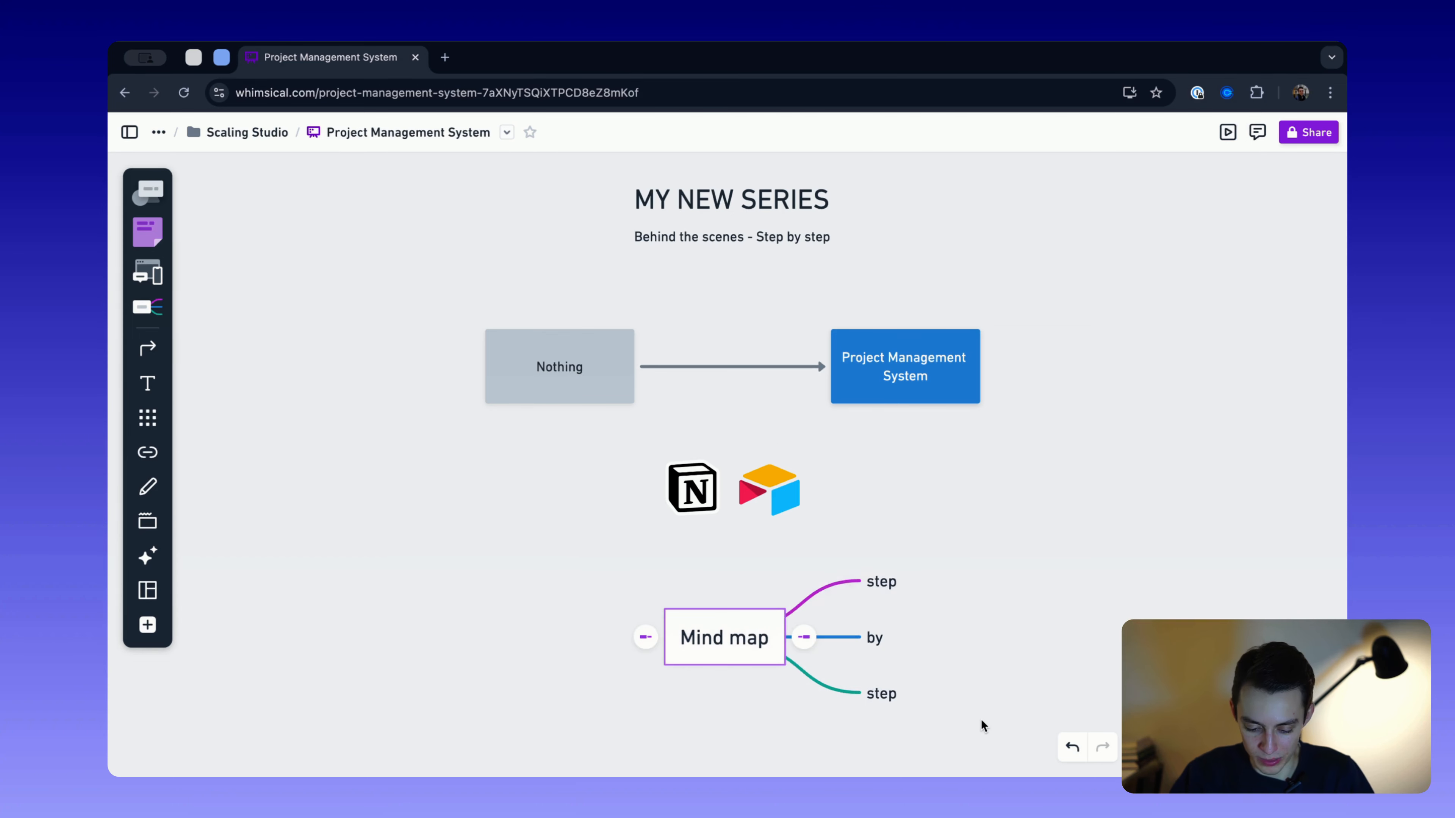
key("Delete")
left_click_drag(877, 553, 608, 447)
left_click(693, 618)
left_click_drag(834, 551, 750, 455)
left_click_drag(569, 454, 700, 520)
left_click_drag(815, 551, 758, 444)
left_click_drag(587, 465, 712, 558)
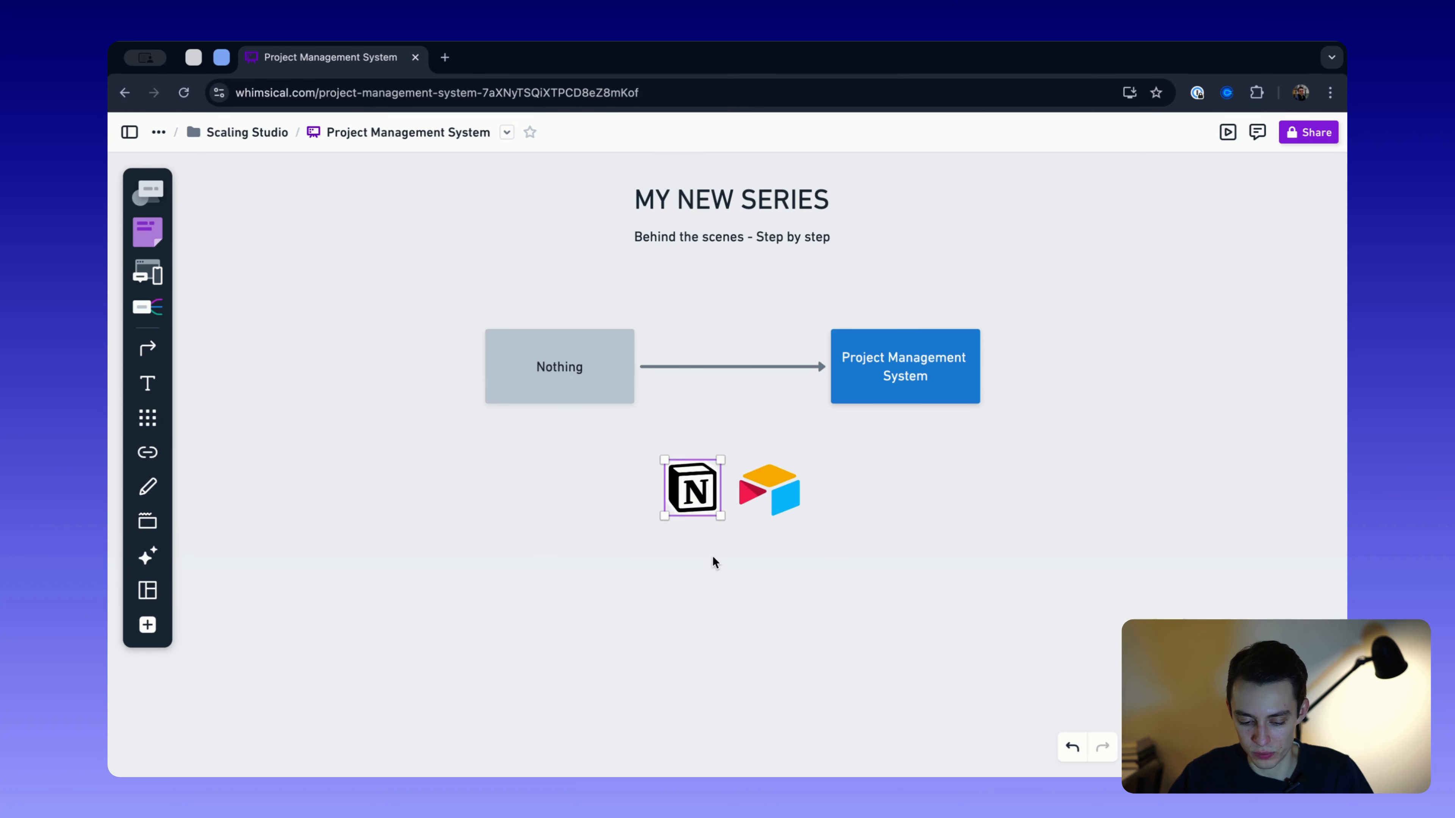
left_click(729, 633)
scroll(729, 633, "down", 1)
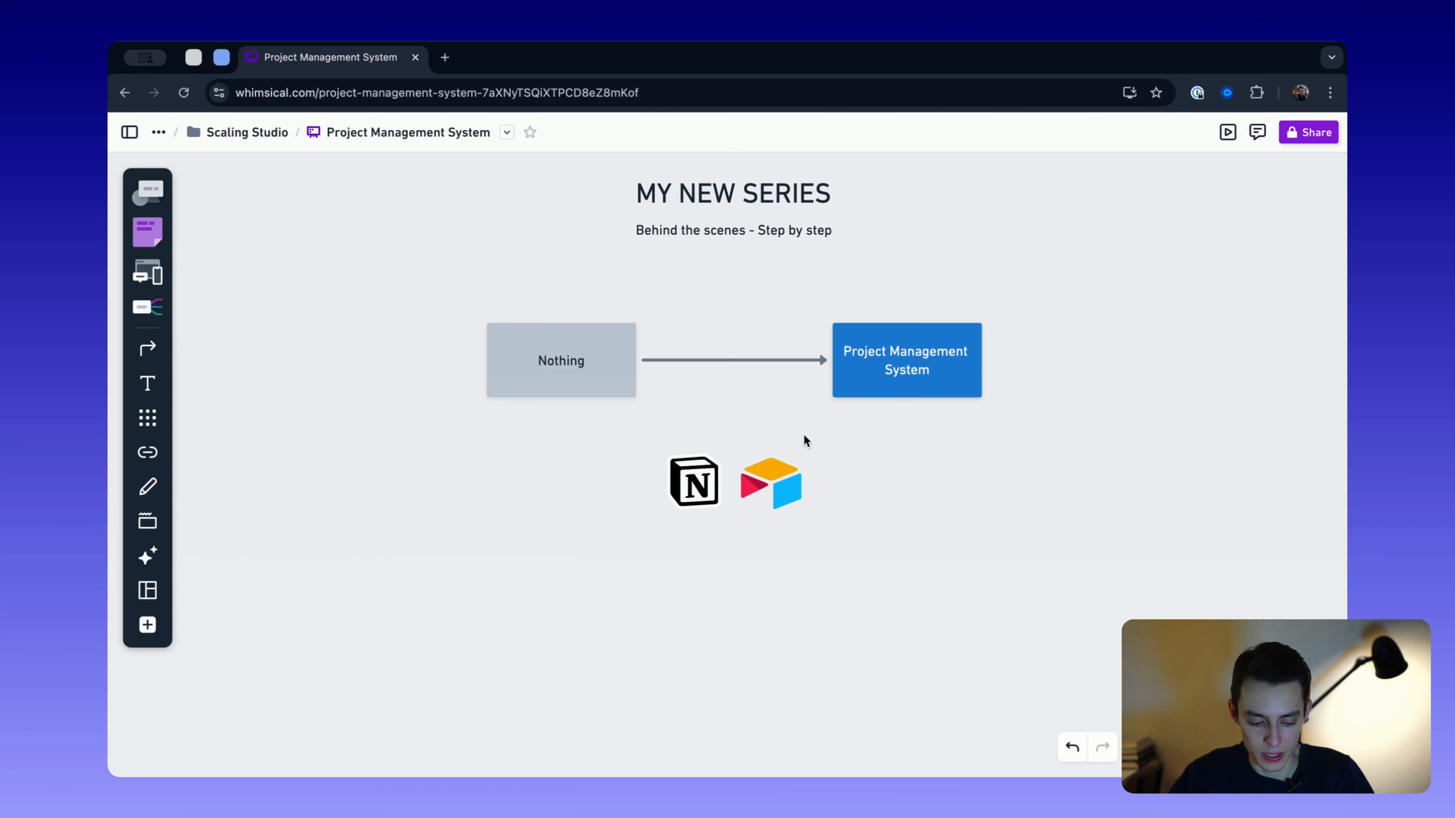
- Insert a new mind map below the Notion and Airtable logos and switch it to the vertical layout
scroll(743, 582, "down", 1)
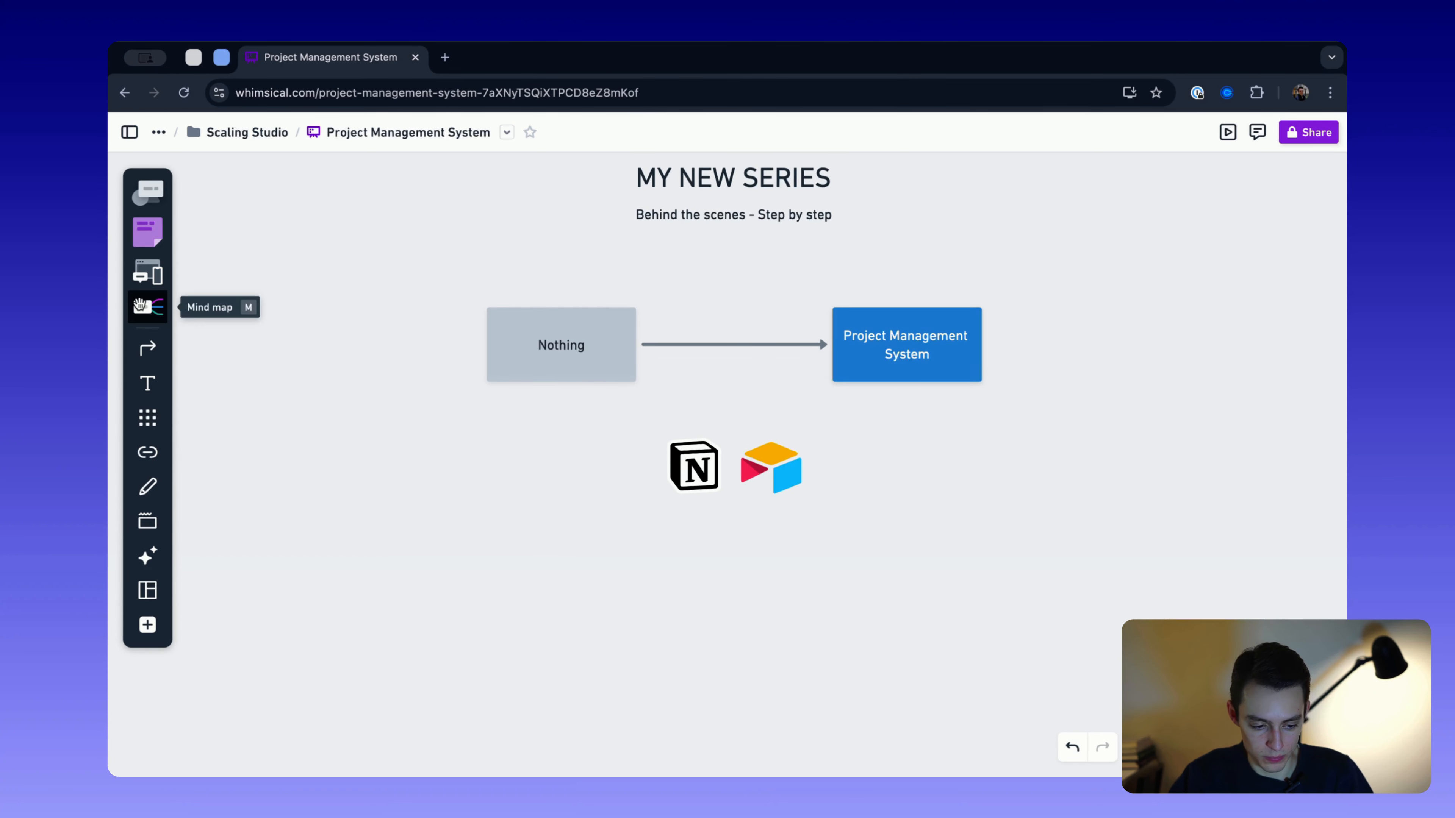
left_click(148, 306)
left_click(687, 572)
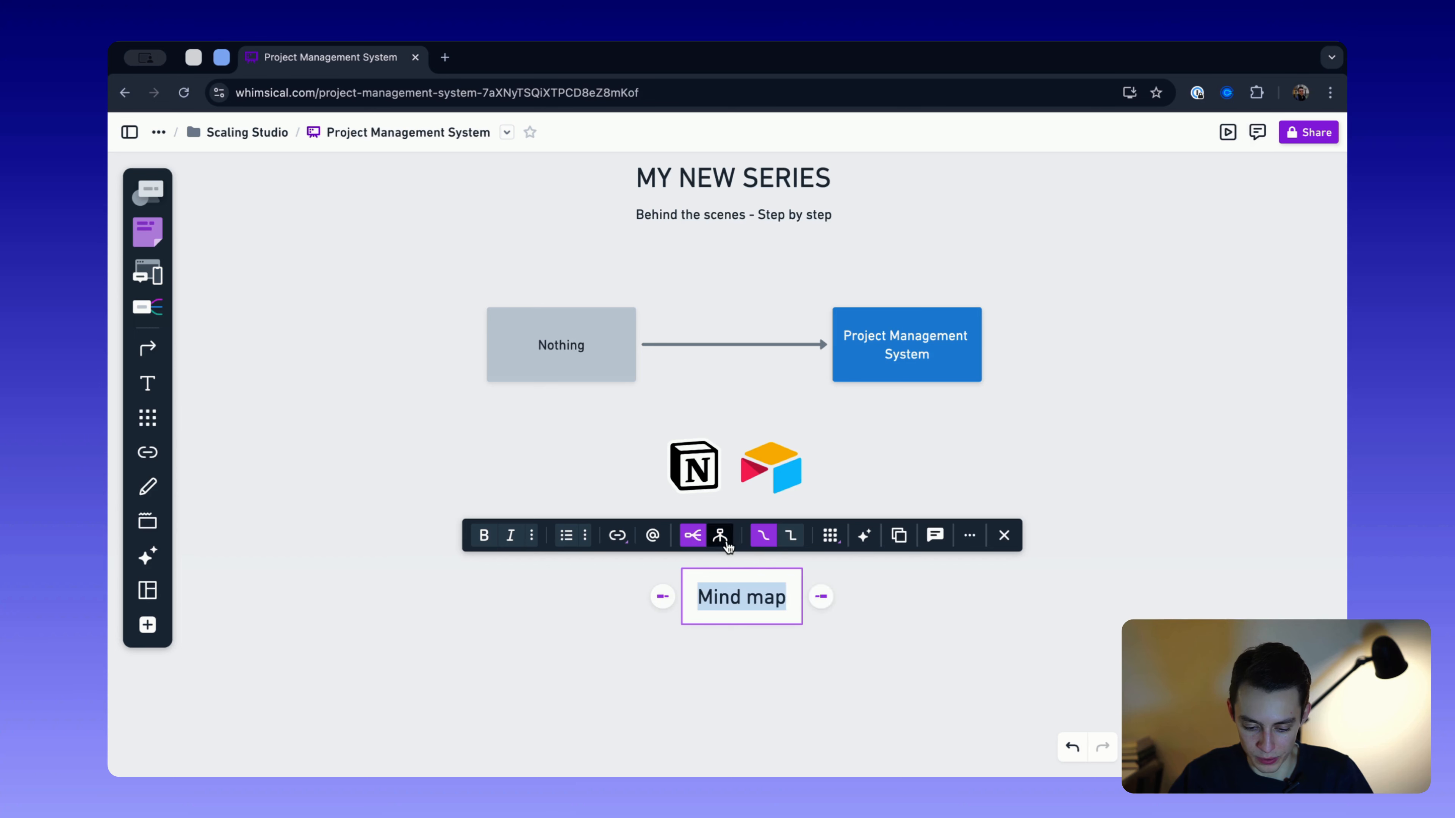
left_click(880, 598)
- Rename the new mind map's central topic to "Scaling Studio Operations"
left_click(734, 596)
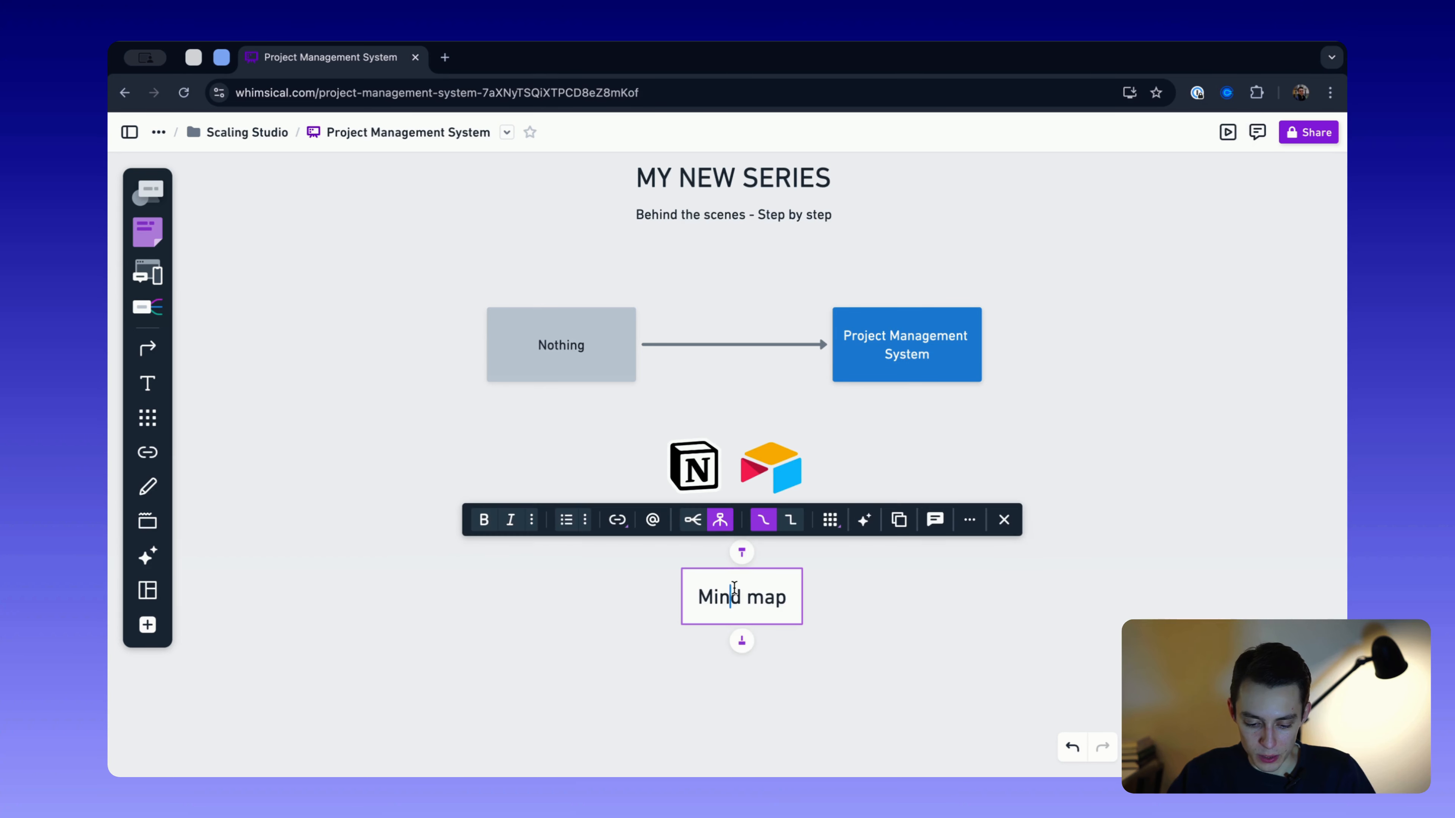
left_click(734, 596)
type("Scaling")
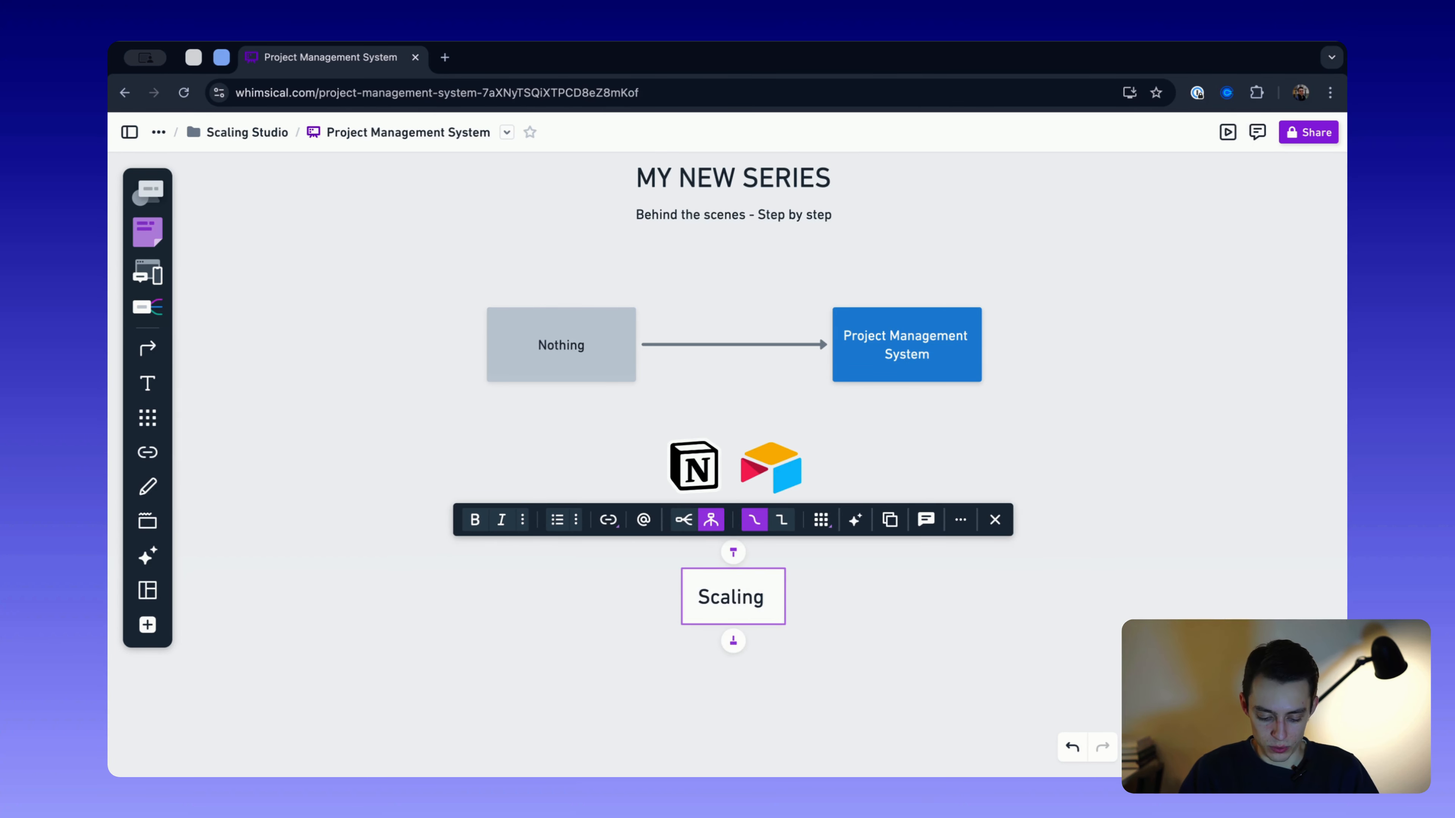
type(" Stud")
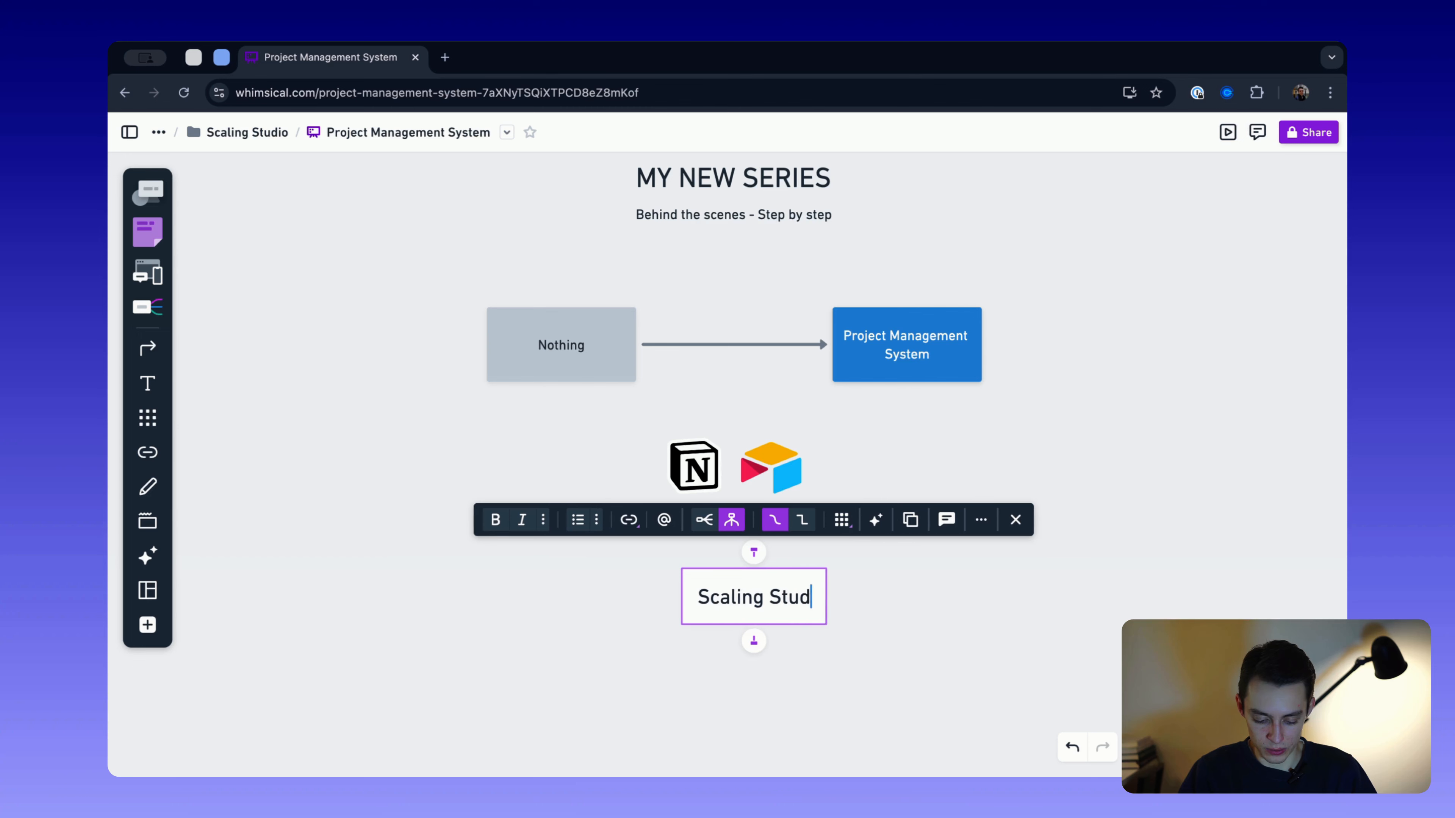
type("io Operations")
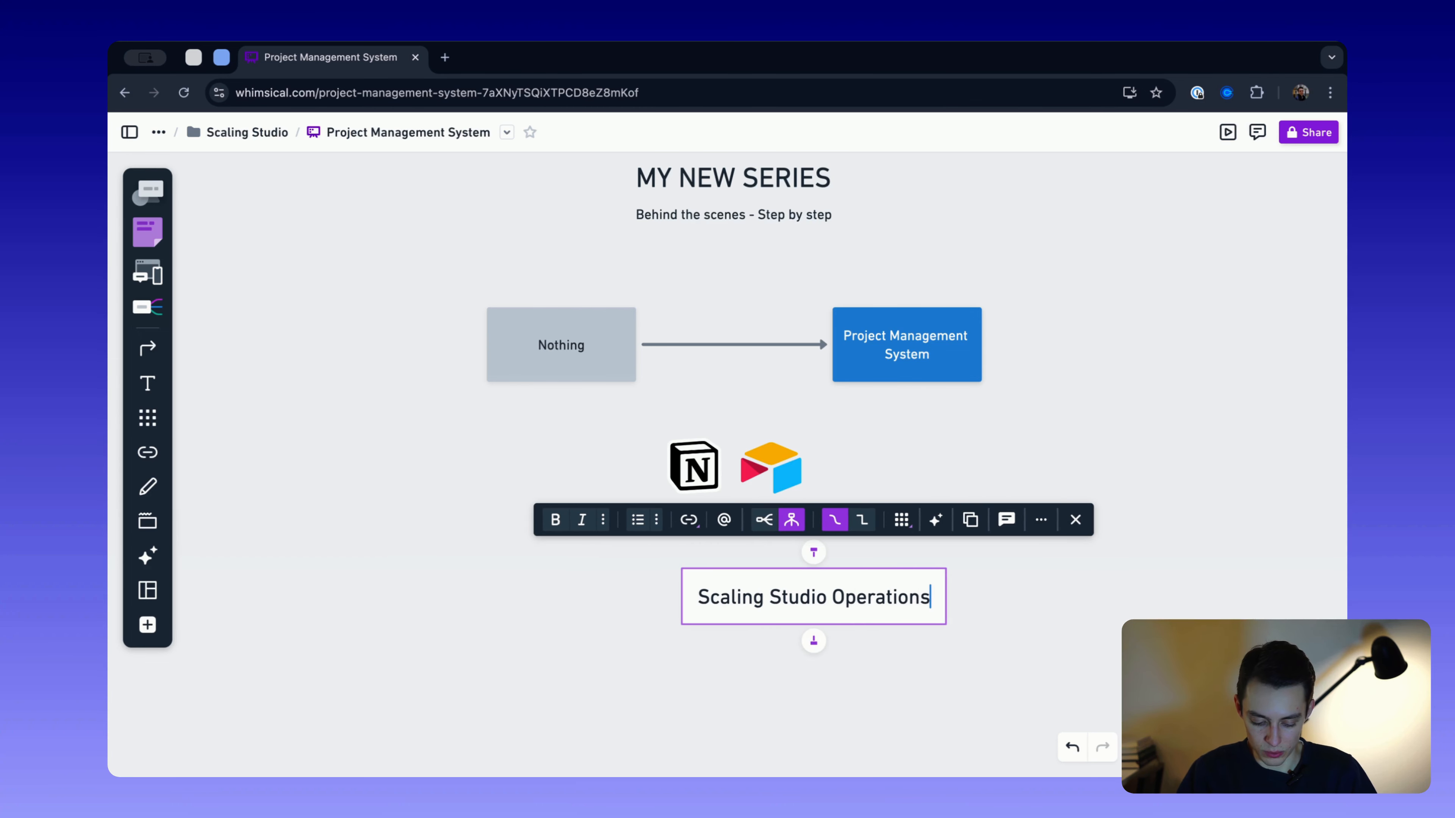
key("Escape")
- Move the "Scaling Studio Operations" topic further down the board, leaving more space below the logos
left_click_drag(827, 332, 993, 186)
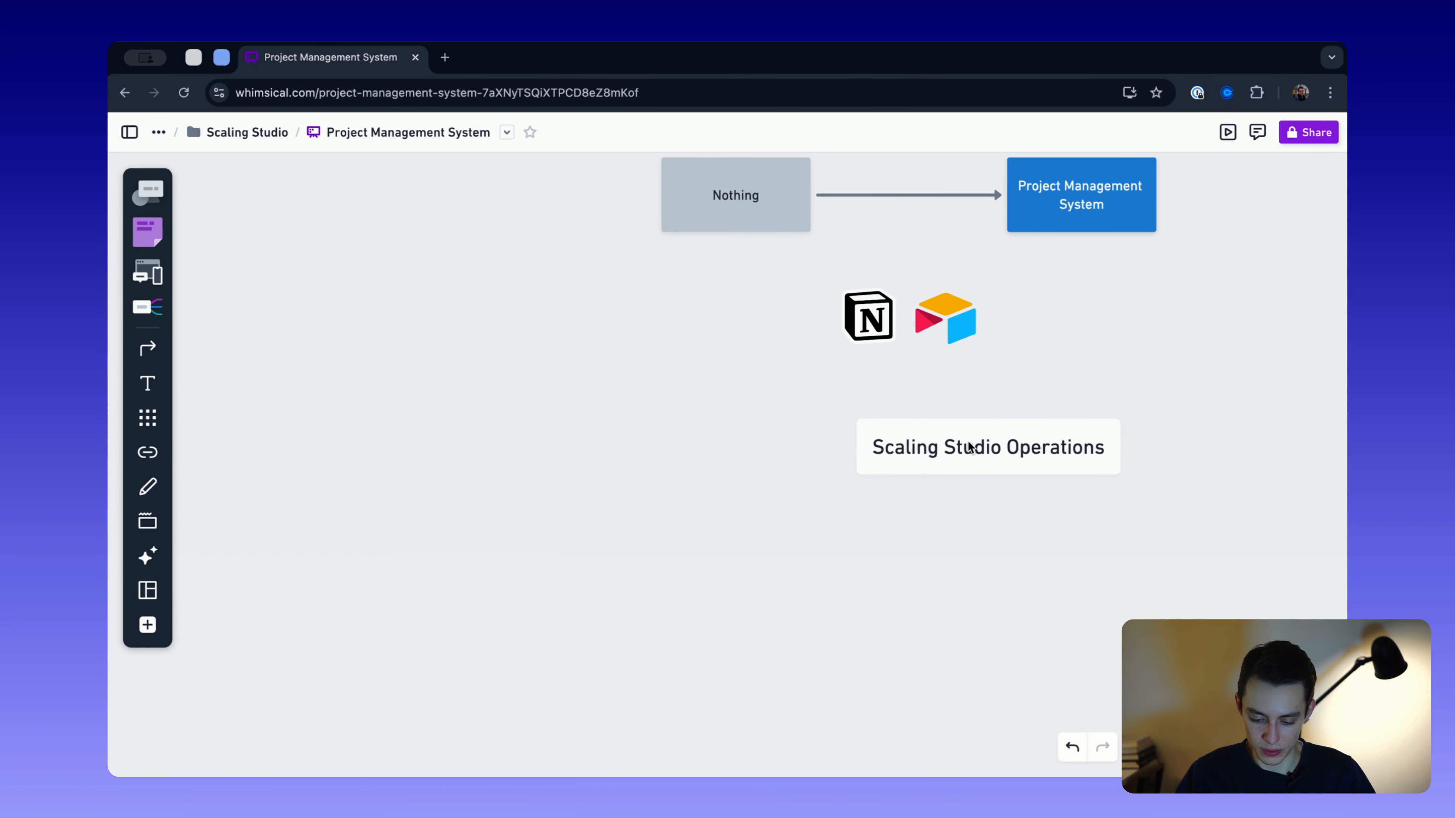
left_click_drag(977, 451, 937, 592)
left_click(1089, 481)
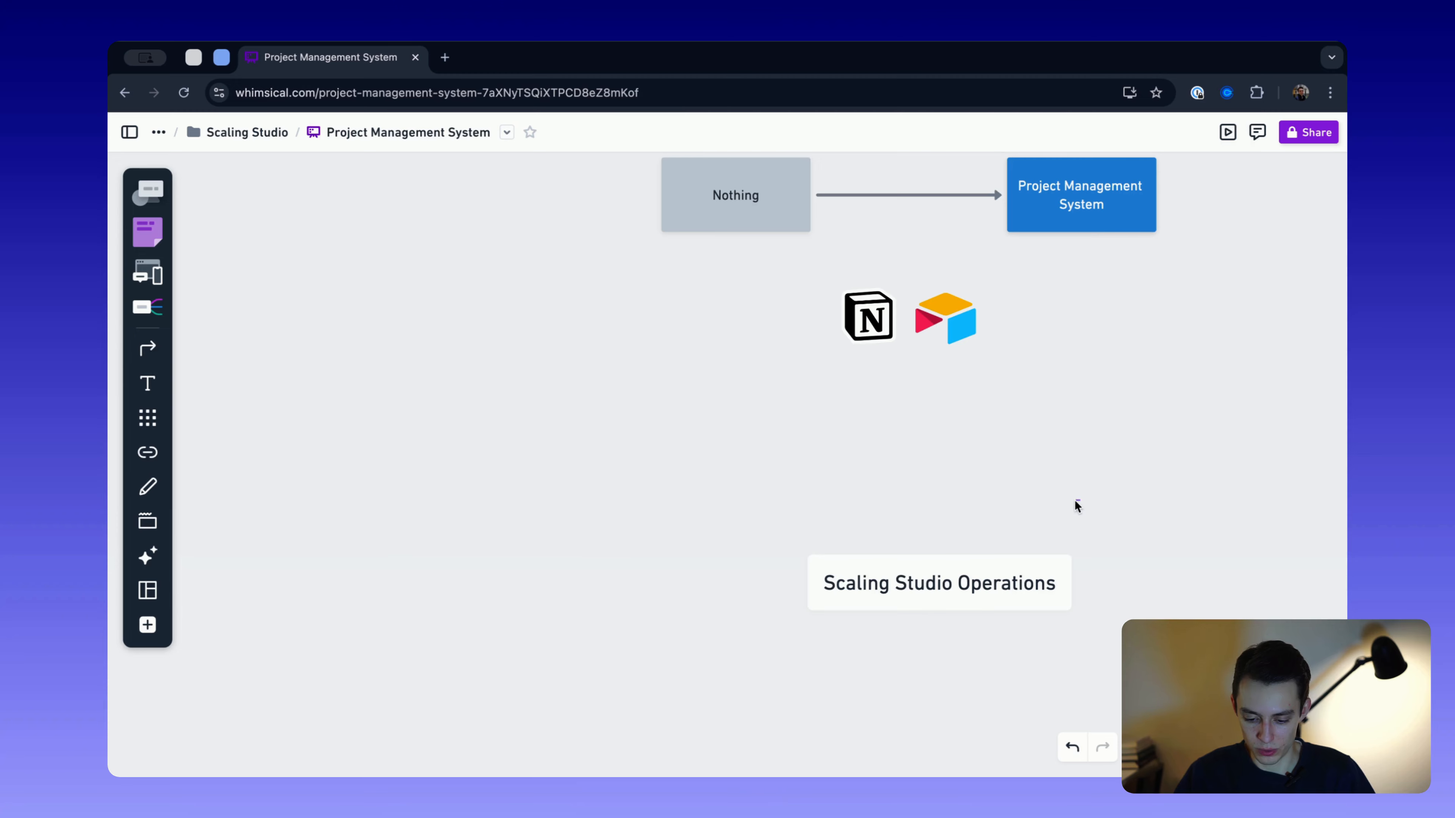
scroll(1029, 479, "down", 5)
scroll(1029, 479, "up", 2)
left_click_drag(799, 423, 802, 523)
scroll(801, 523, "up", 3)
scroll(769, 595, "down", 3)
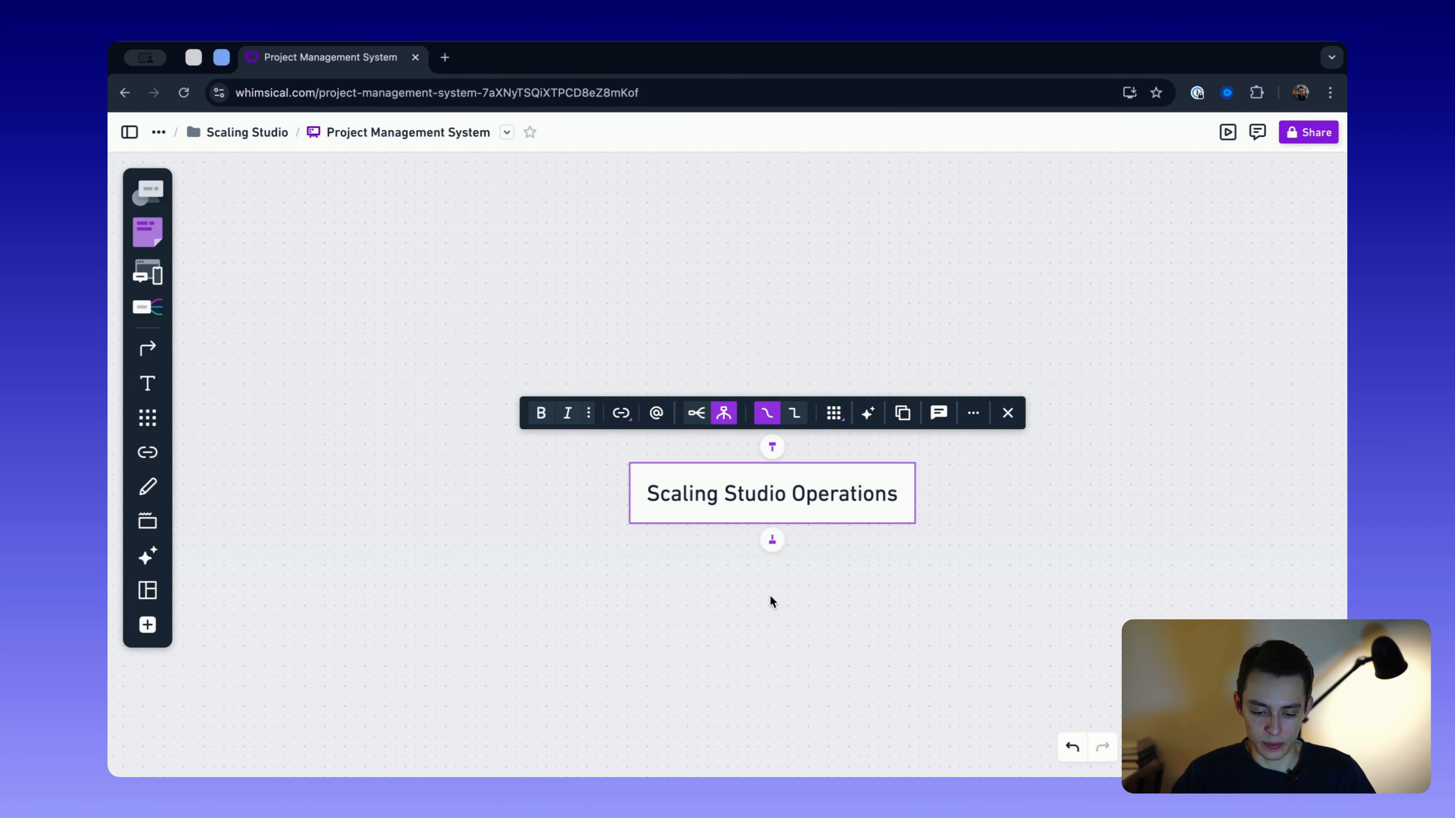
- Add a first branch below "Scaling Studio Operations" with the text "Prospect Management (CRM)"
left_click(772, 559)
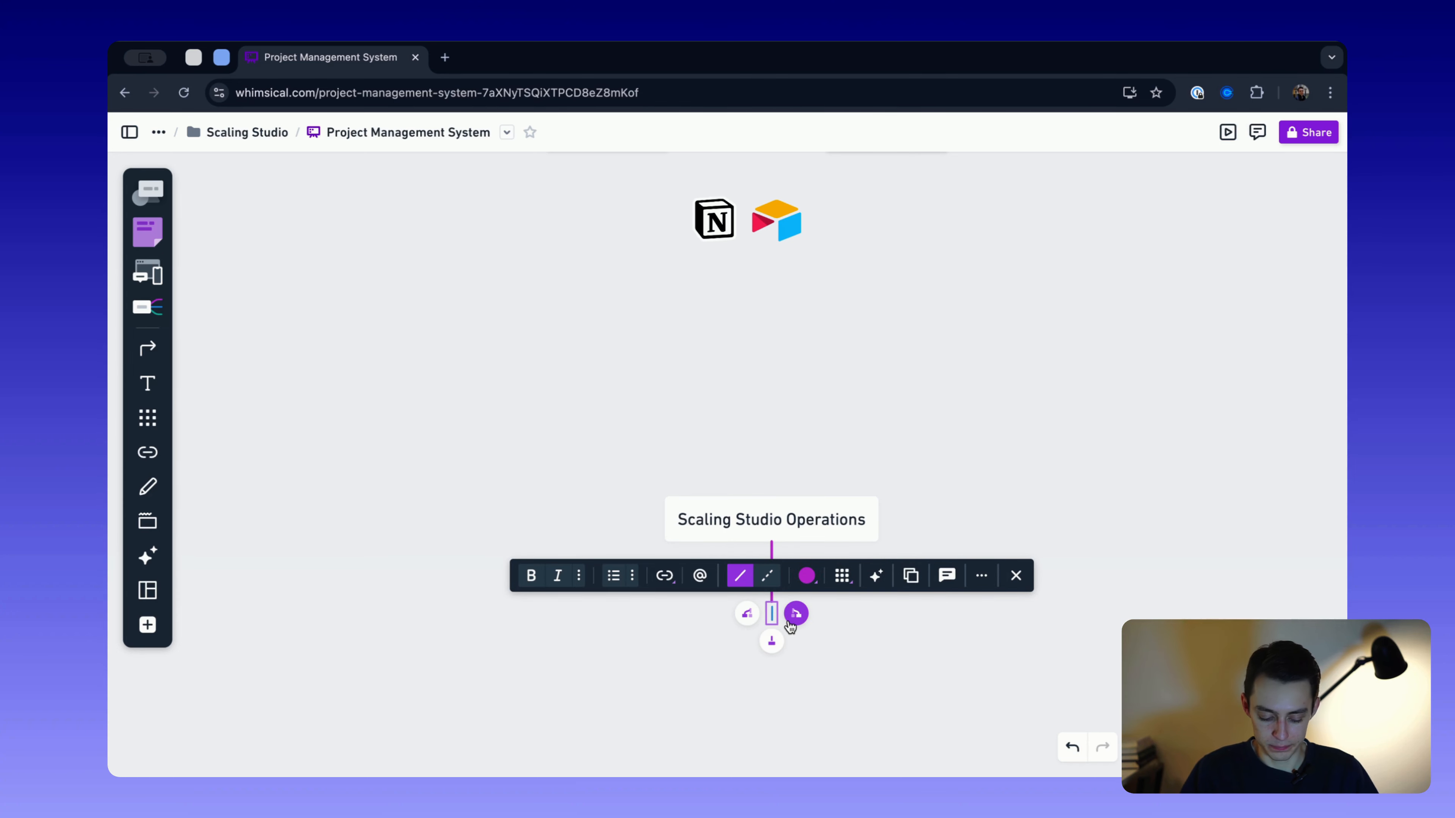
type("Prospect")
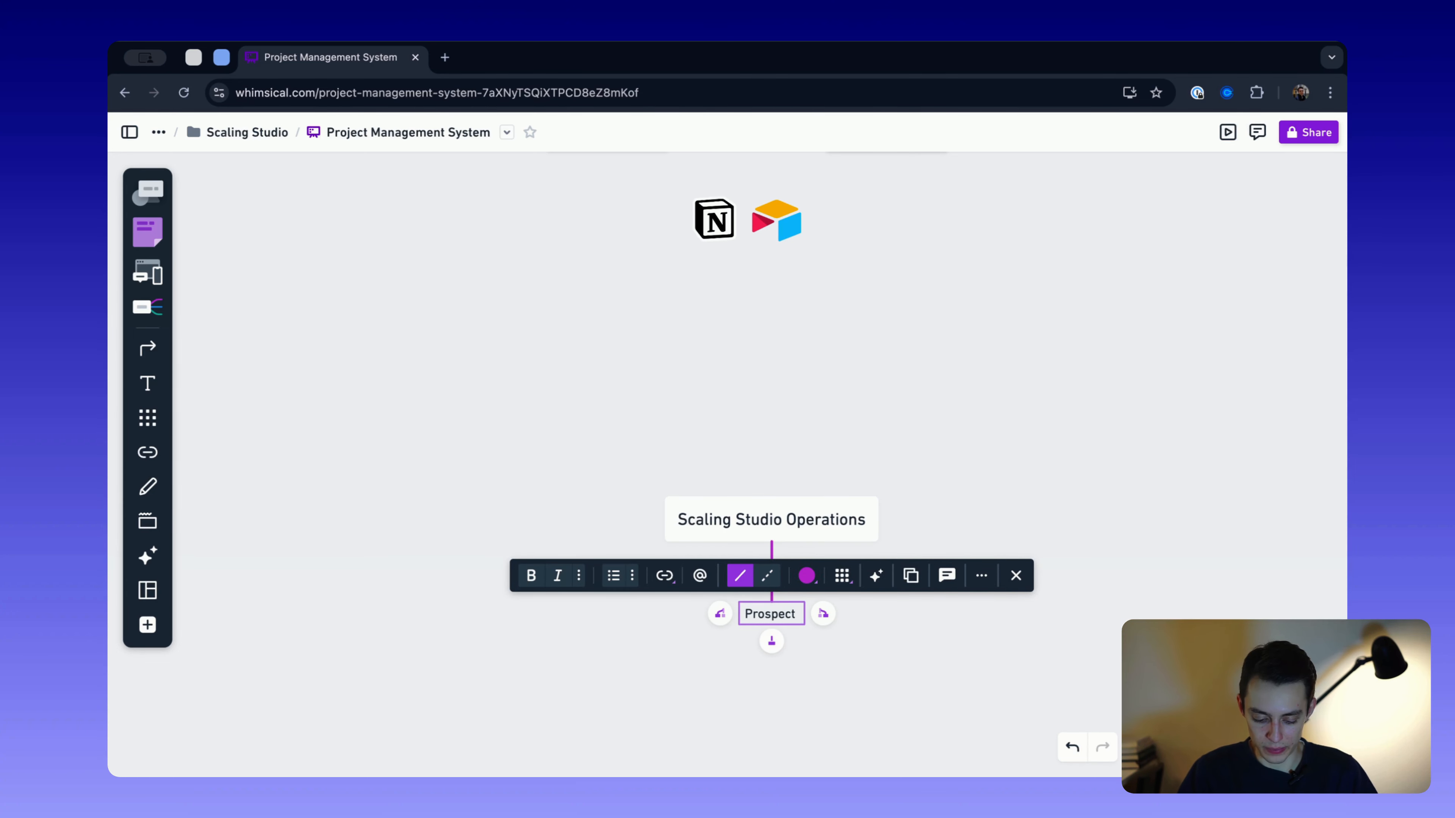
type(" M")
key("BackSpace")
key("BackSpace")
type("M")
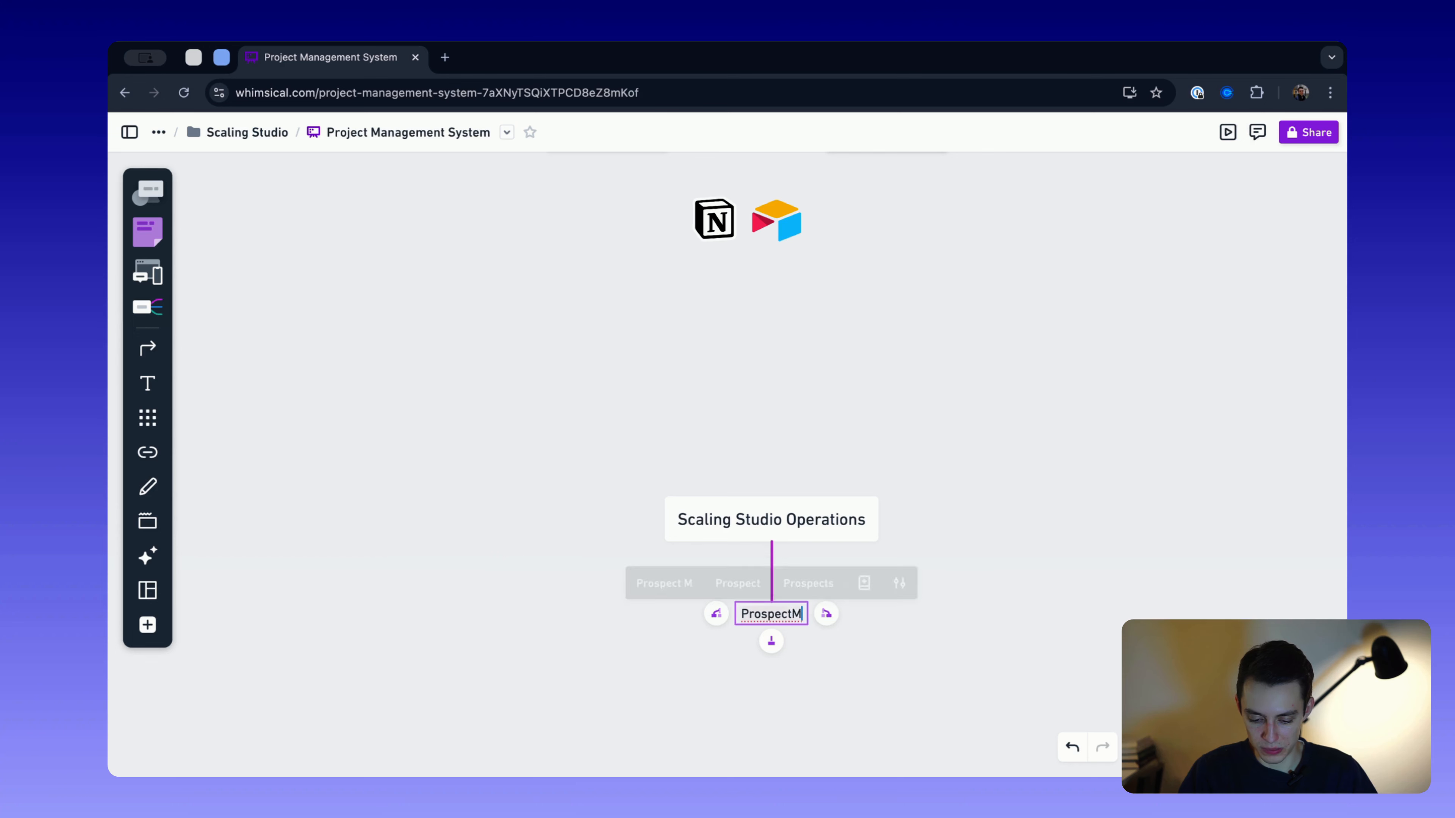
key("BackSpace")
type("Management ")
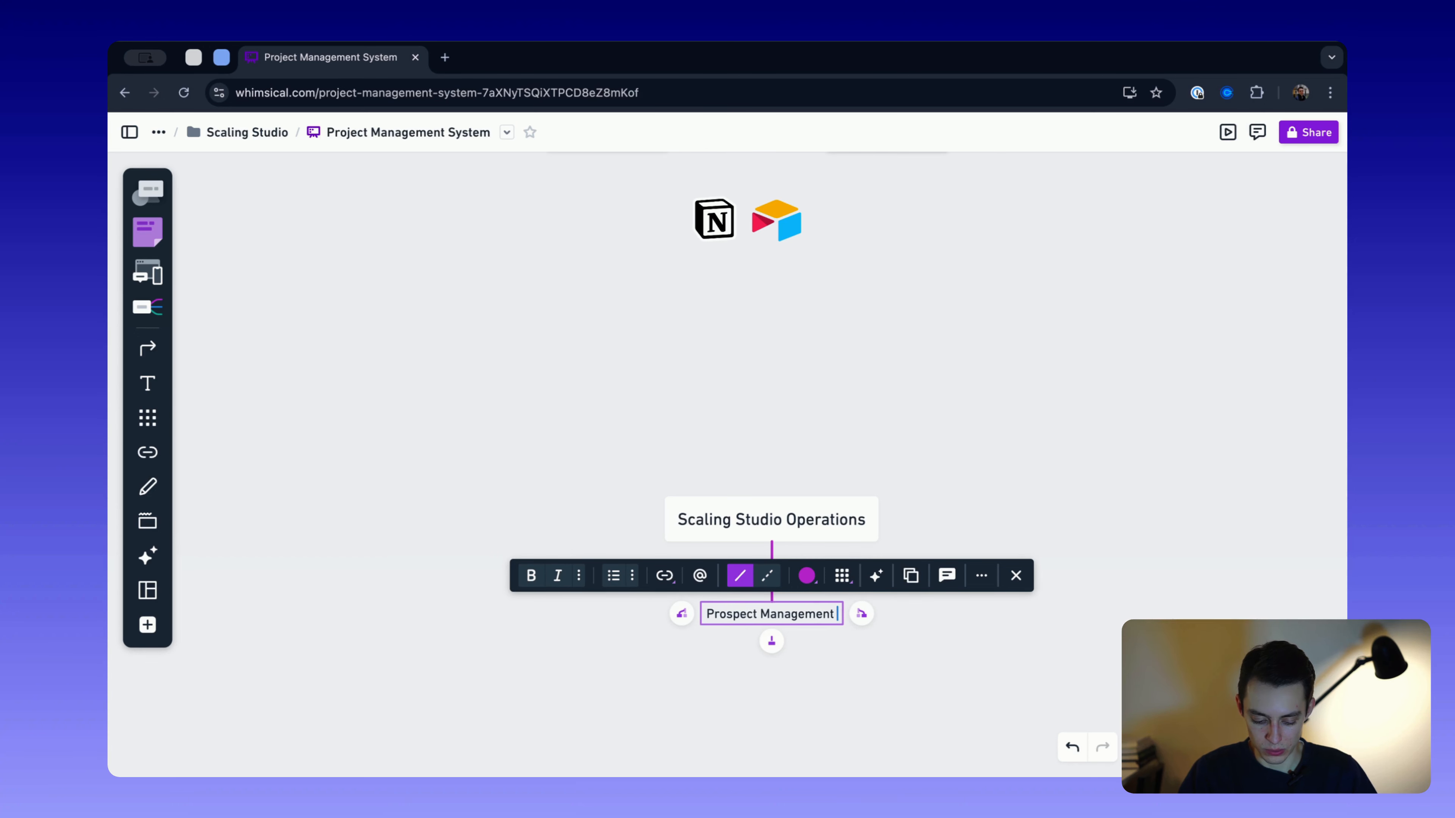
type("(CRM)")
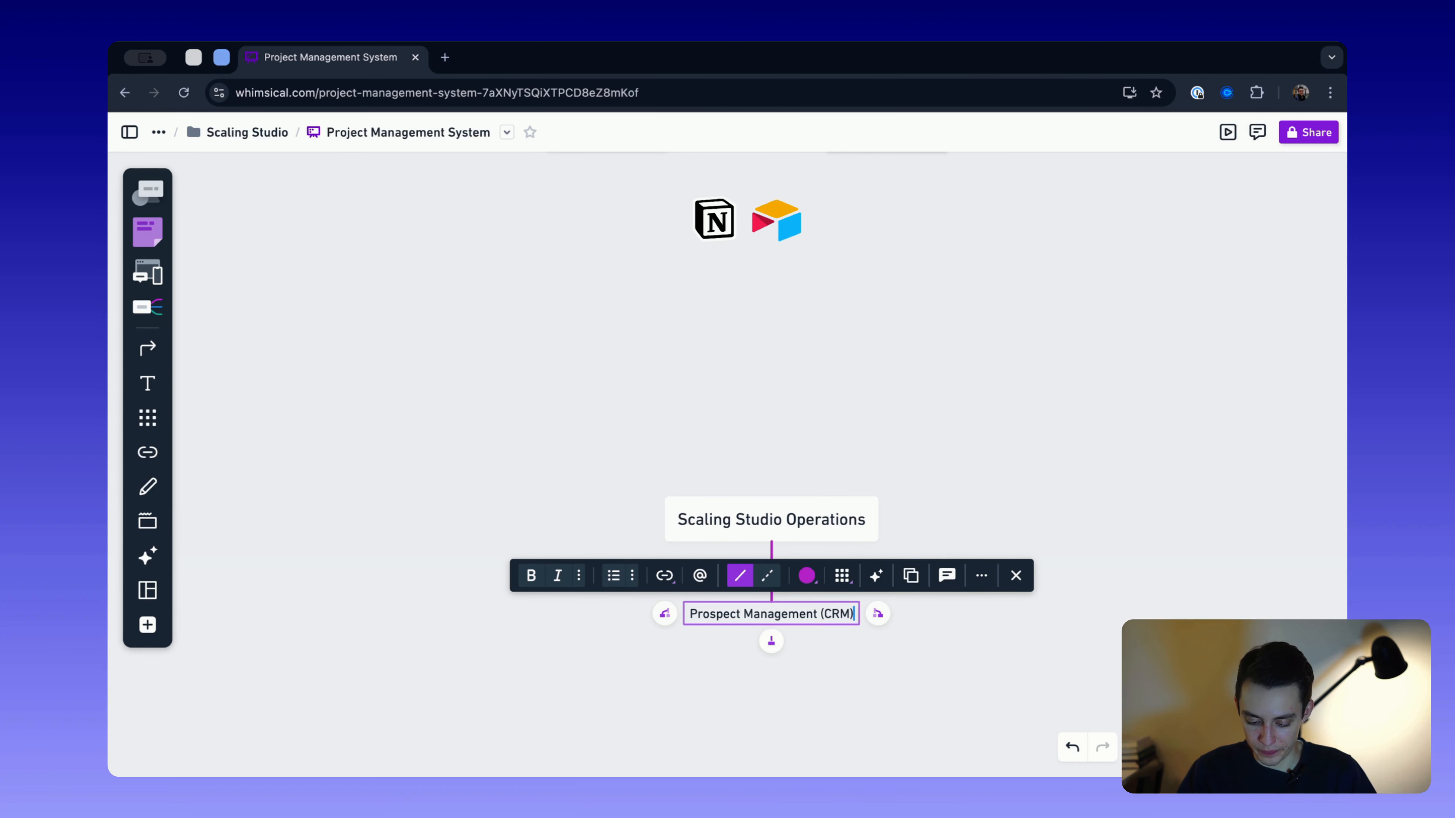
- Make "(CRM)" bold in the Prospect Management branch
key("shift+Left")
key("shift+Left")
key("shift+Left")
key("shift+Left")
key("shift+Left")
key("super+b")
left_click(878, 666)
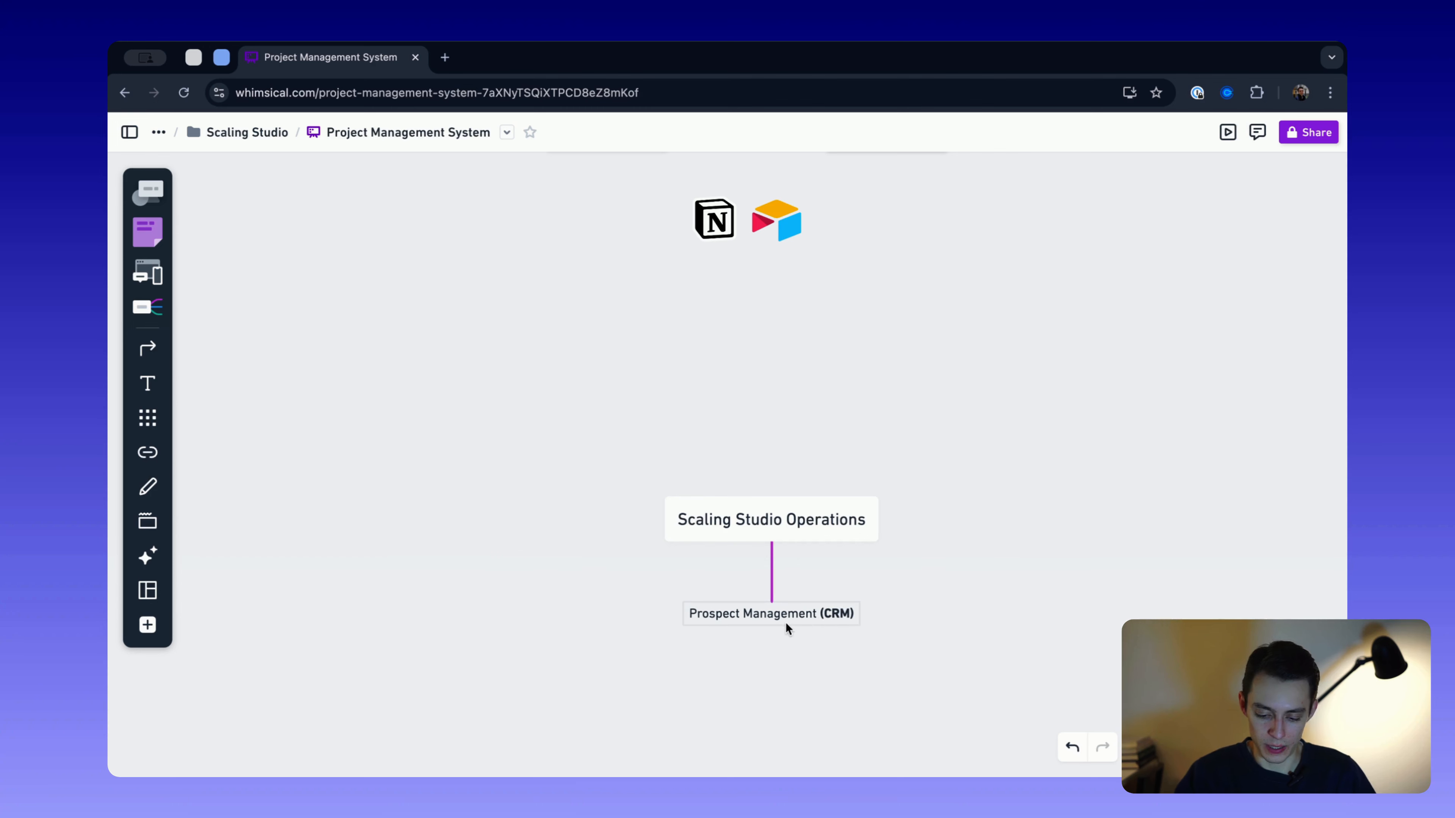
- Add a second branch below "Scaling Studio Operations" with the text "Ops Management (Airtable)"
left_click(794, 533)
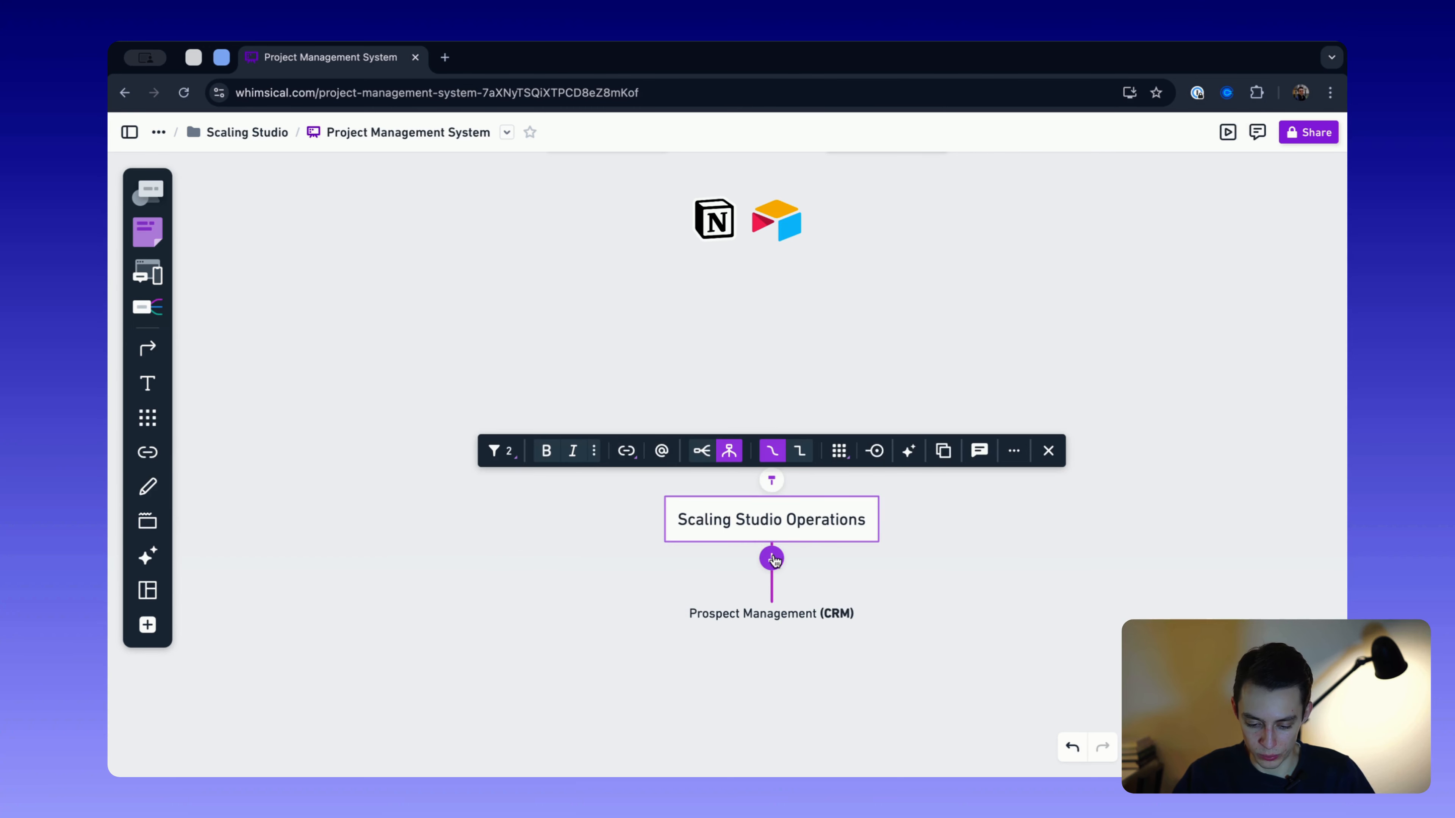
left_click_drag(773, 559, 878, 612)
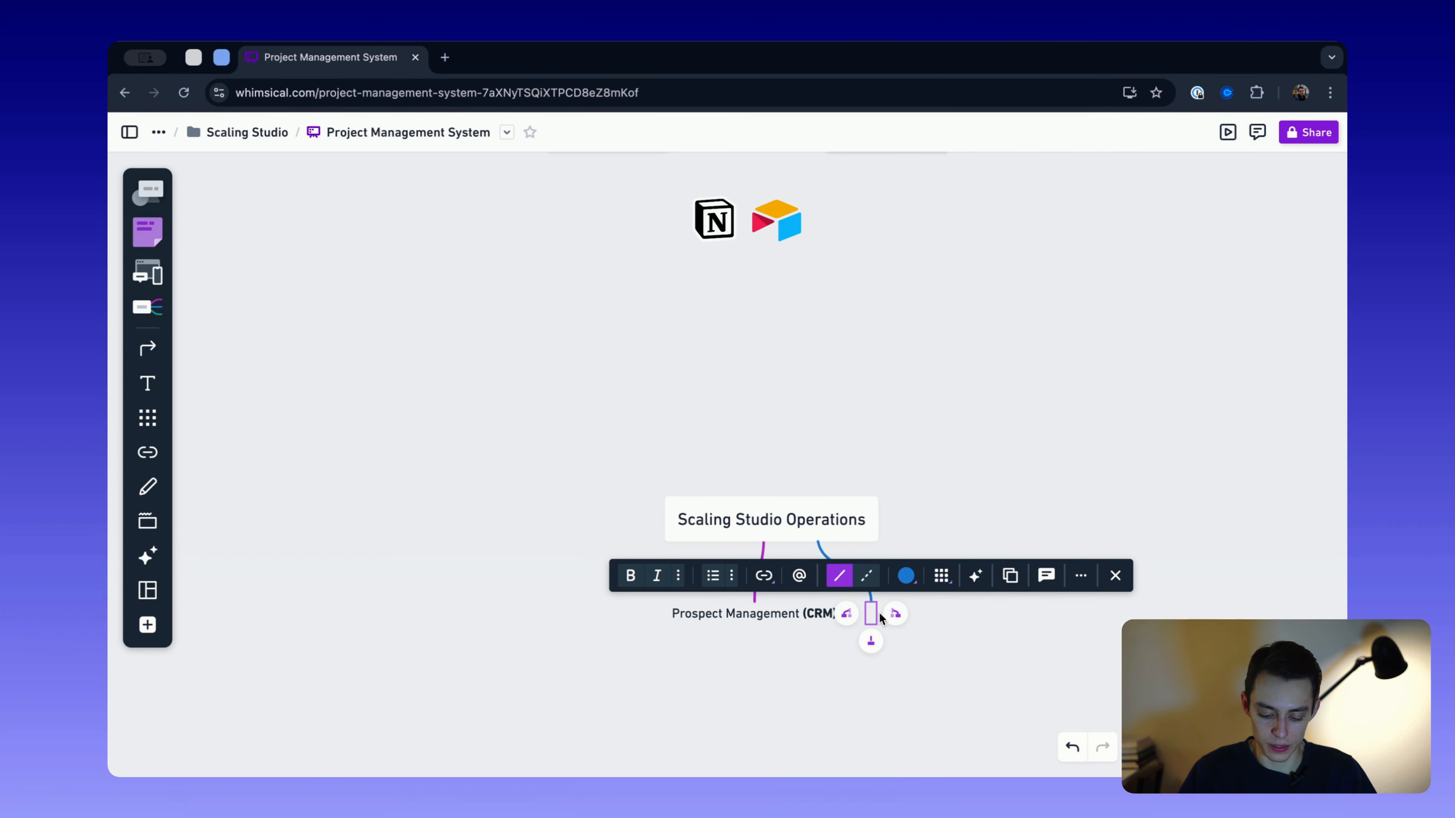
type("0")
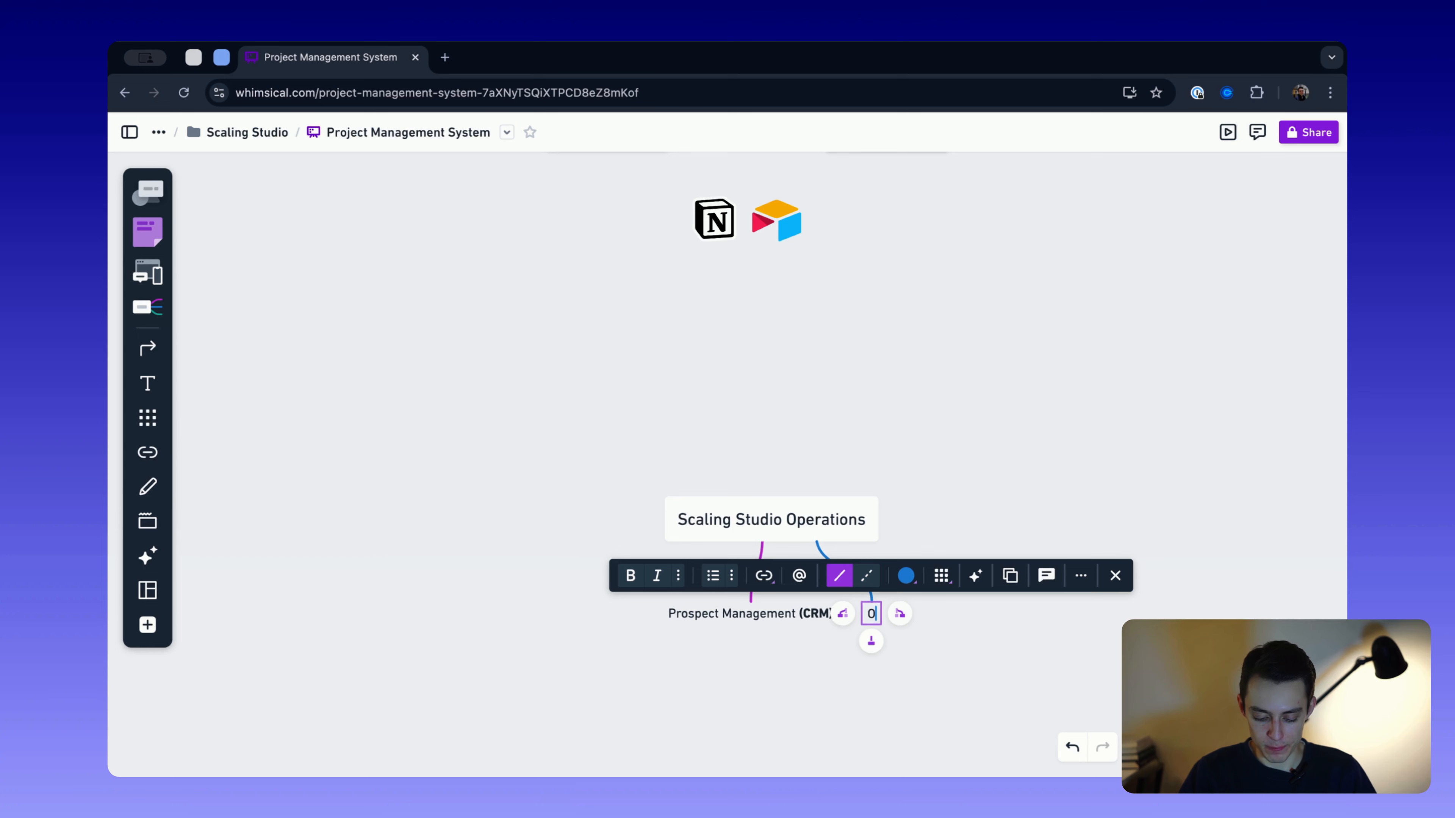
type("ps Management")
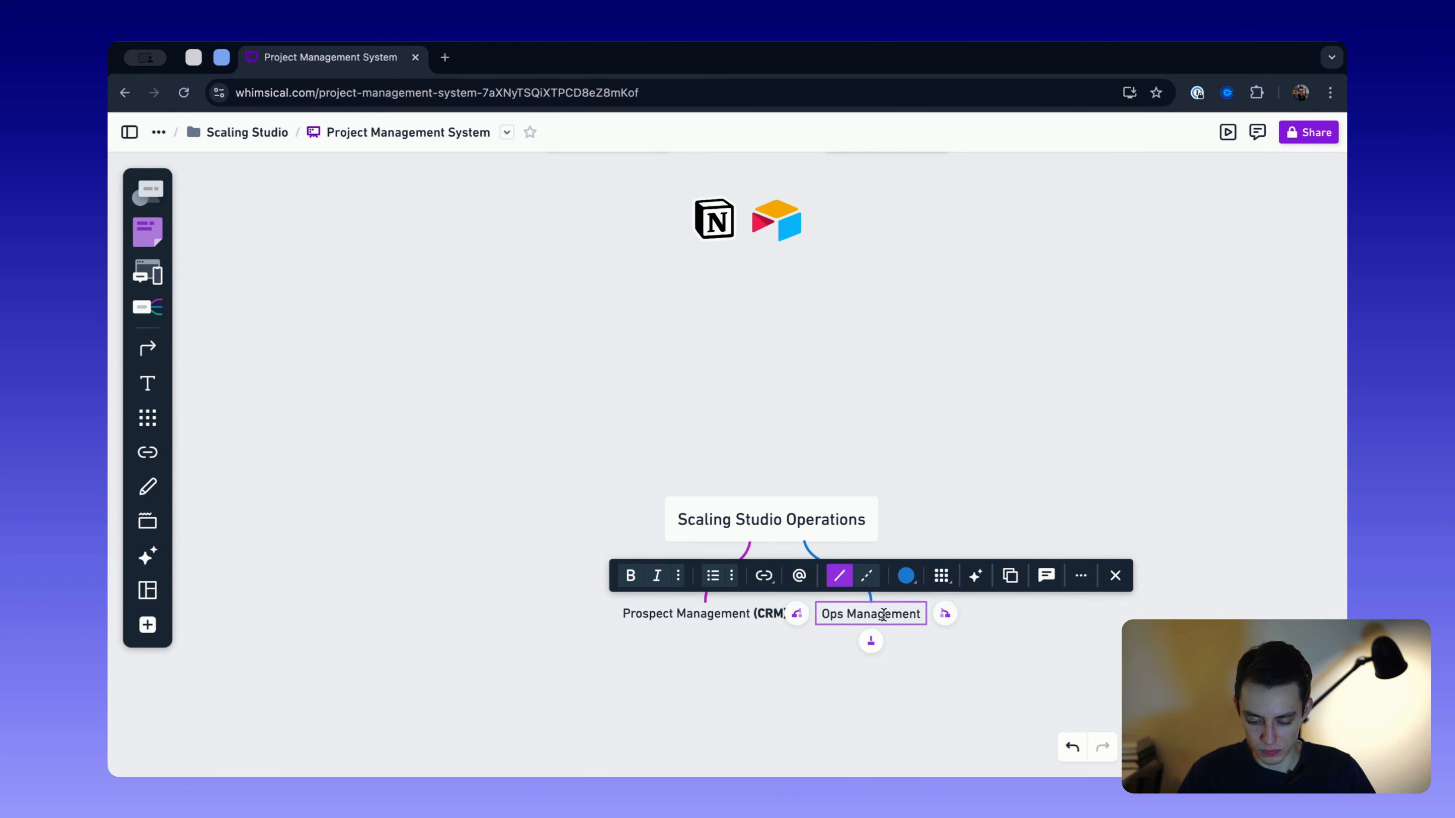
type(" (Air")
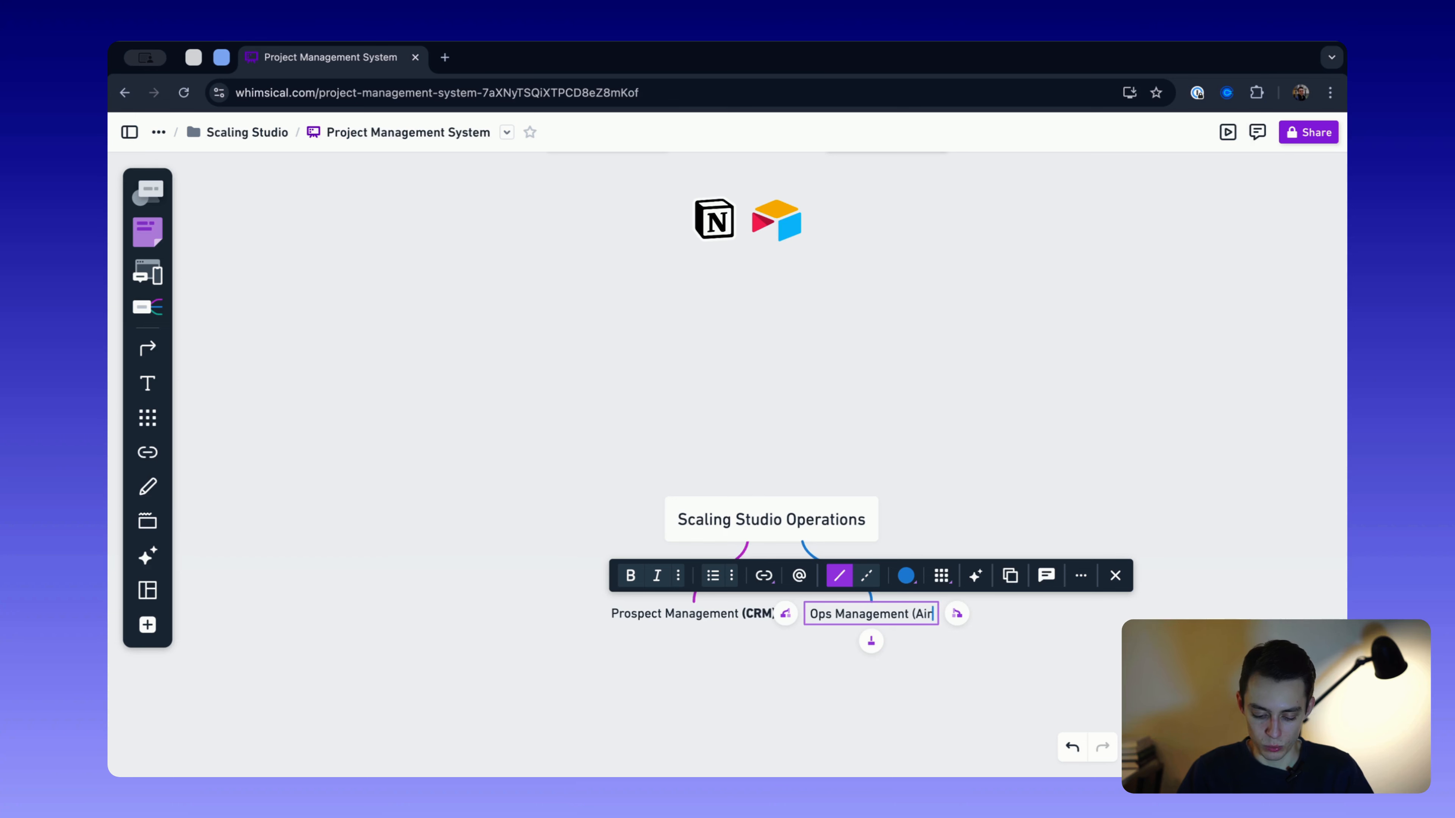
type("table)")
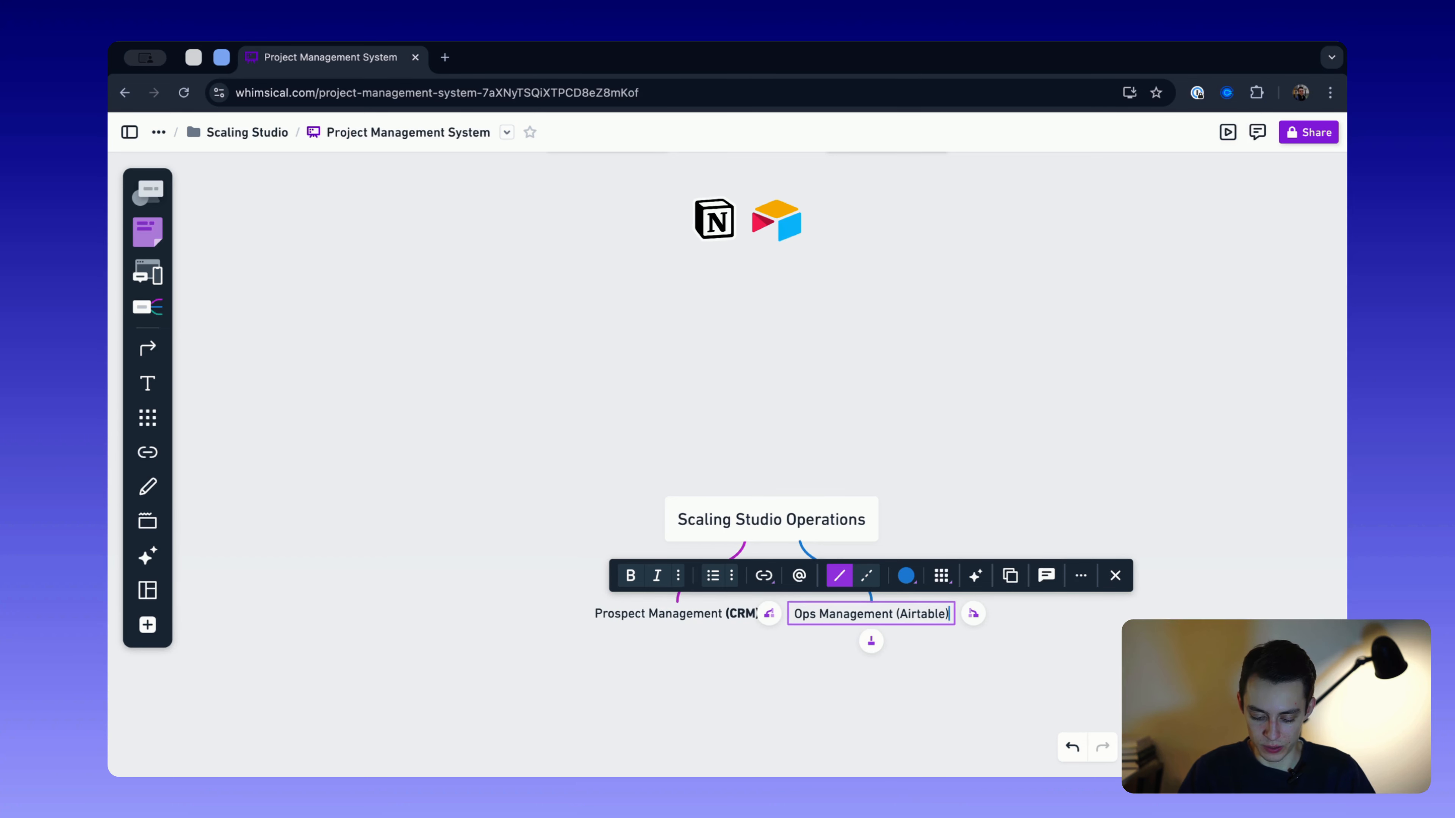
- Make "(Airtable)" bold in the Ops Management branch
left_click_drag(950, 615, 916, 616)
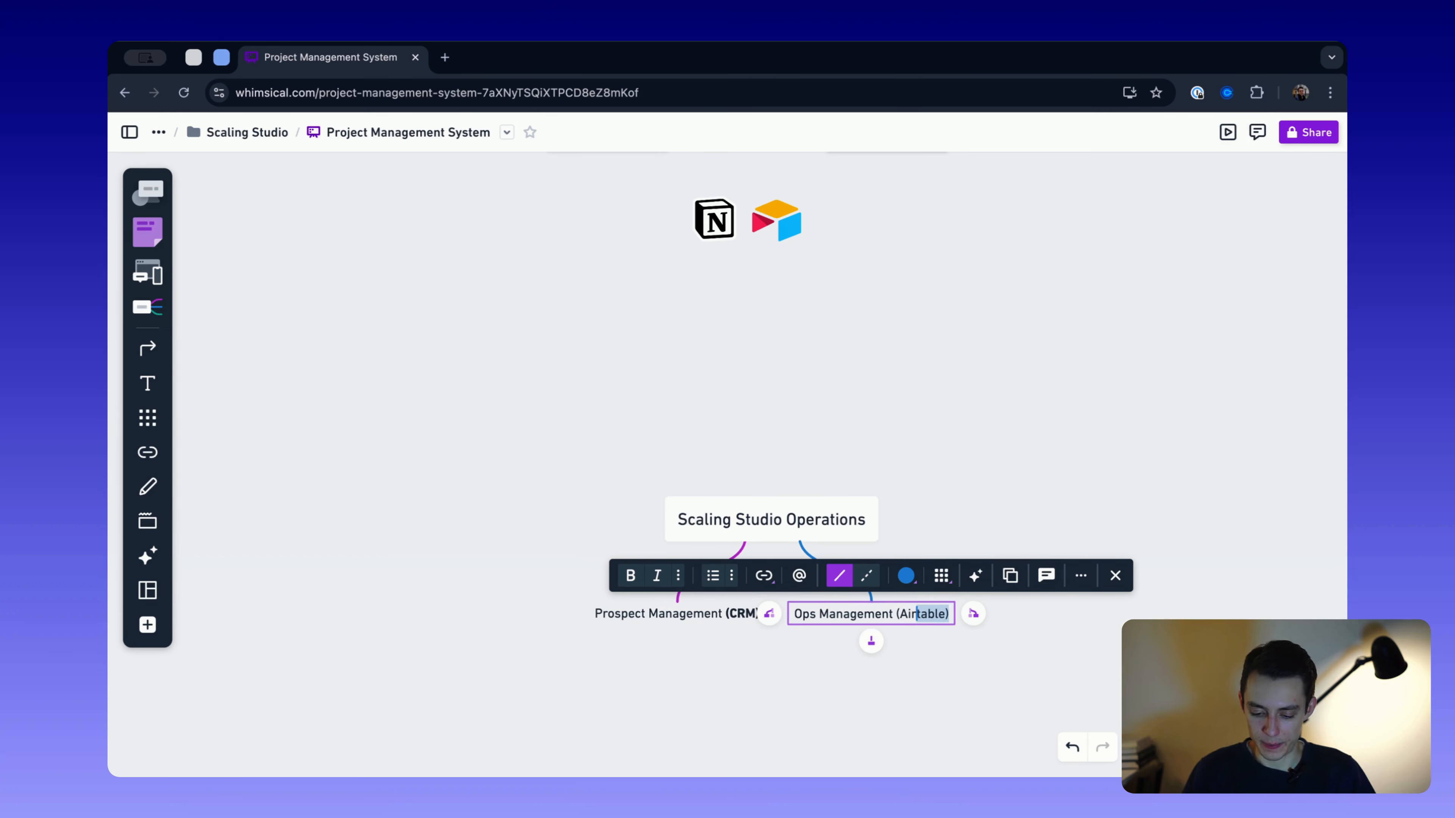
key("super+b")
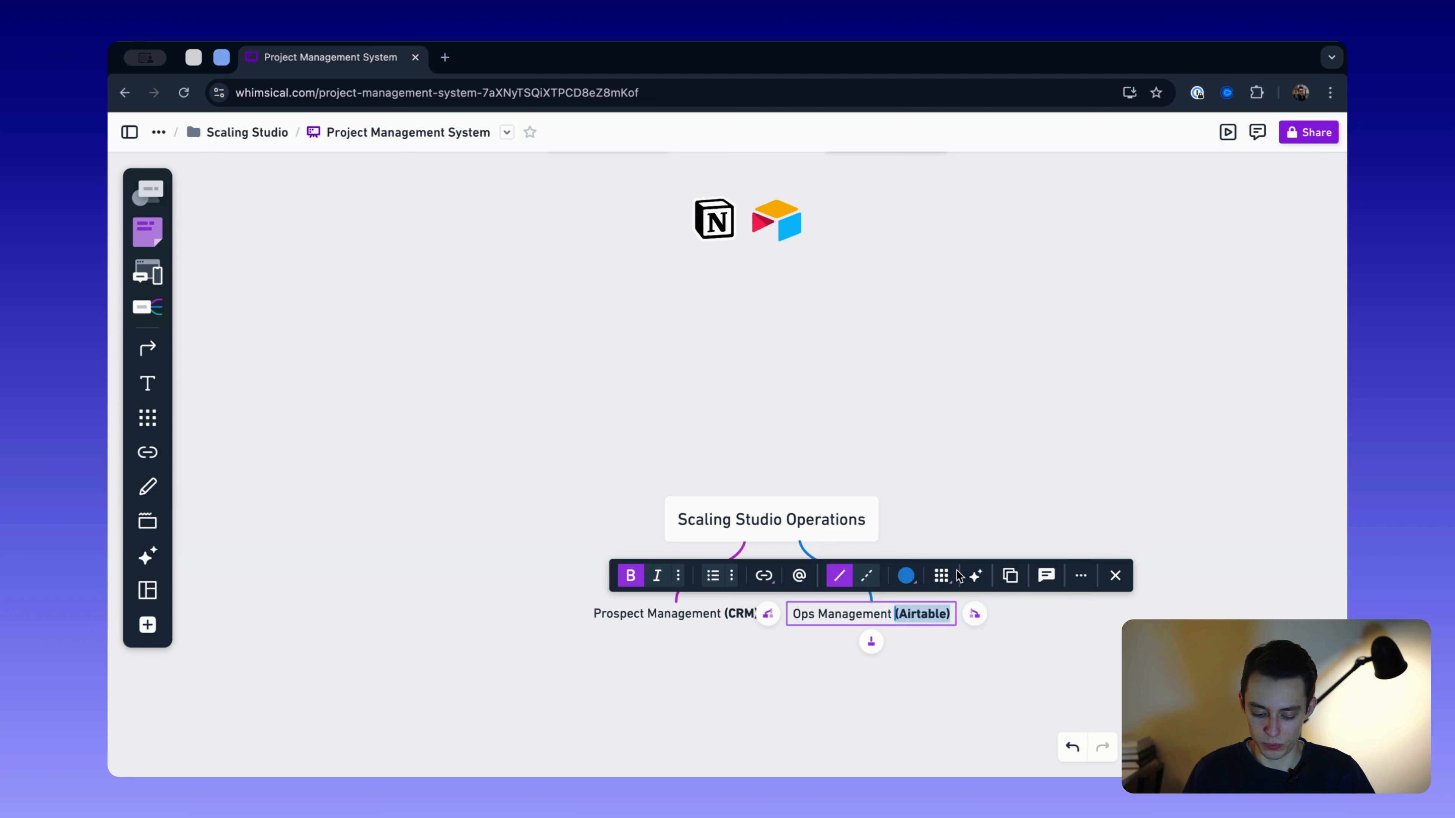
left_click(958, 642)
- Add a third branch below "Scaling Studio Operations" with the text "Project Management (Notion)"
left_click(804, 521)
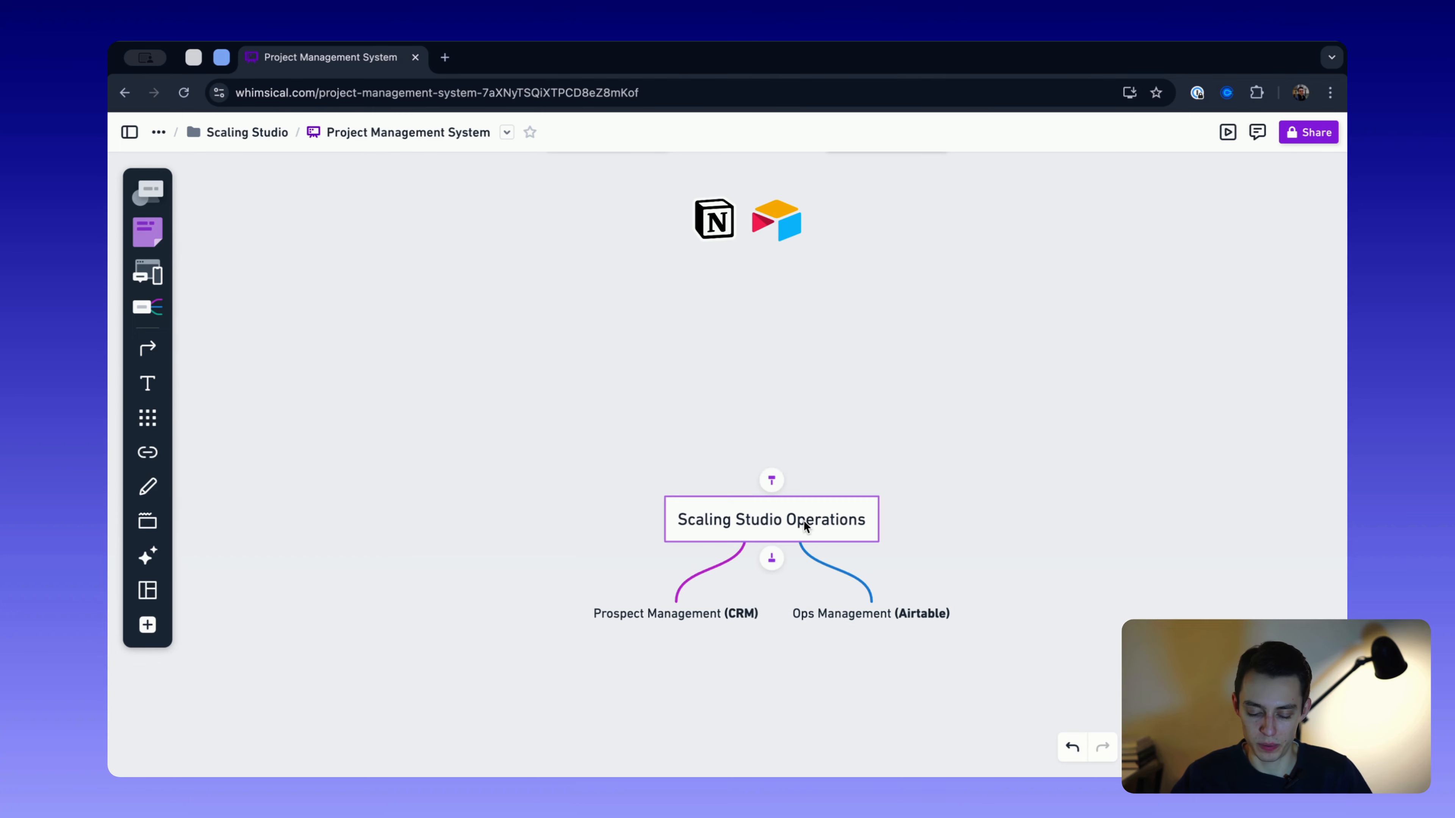
left_click(772, 558)
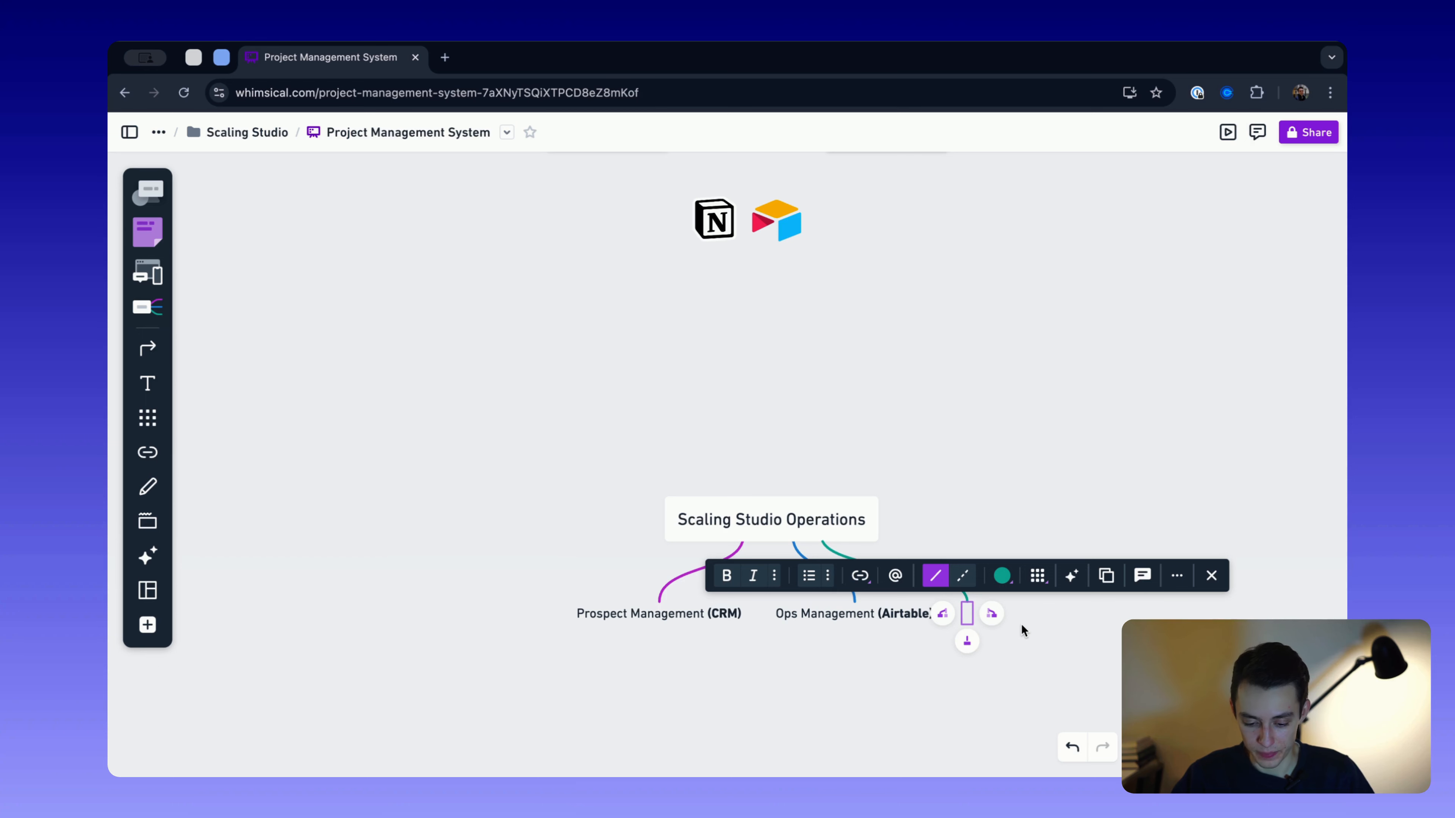
type("Project Manage")
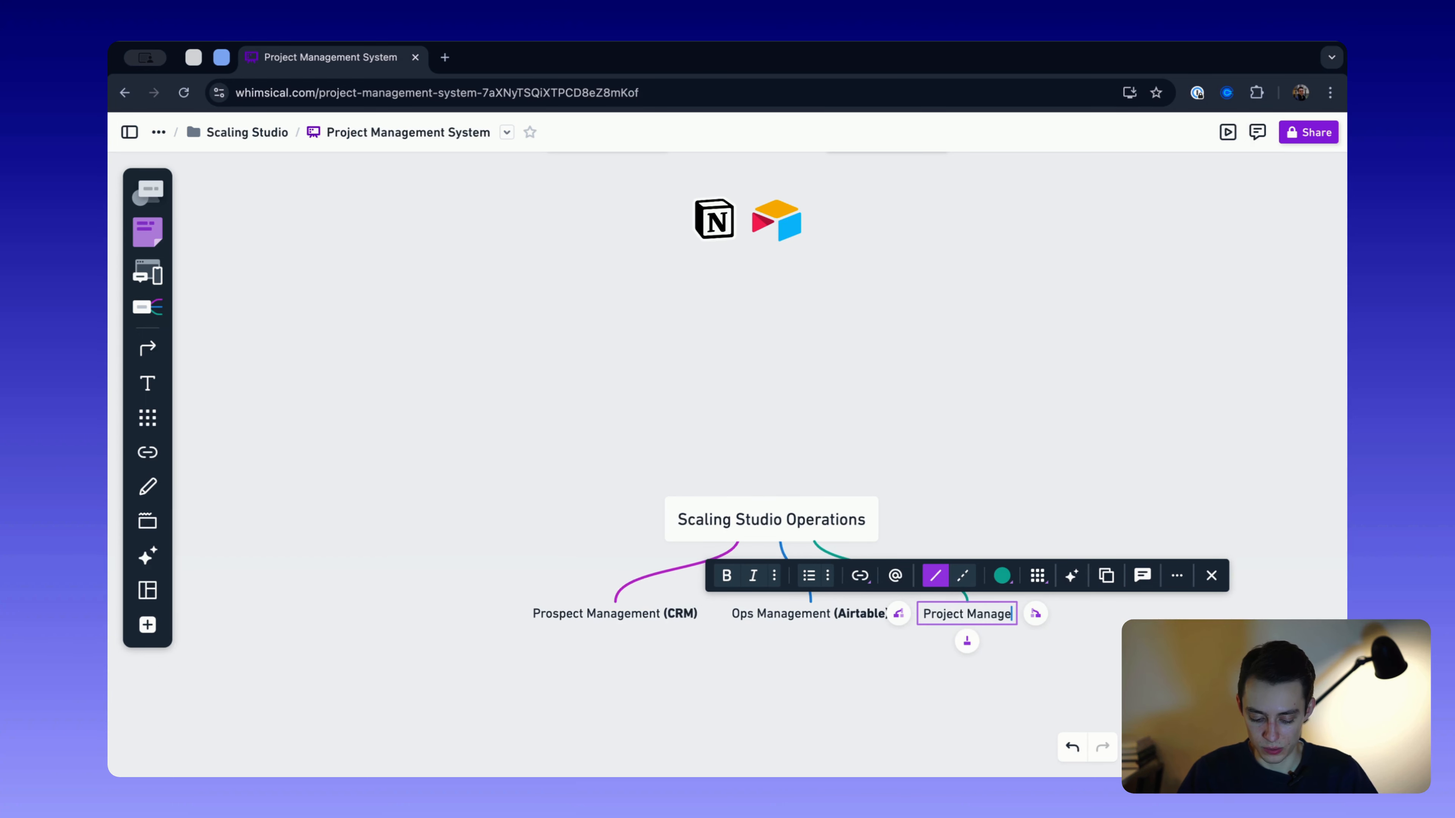
type("me")
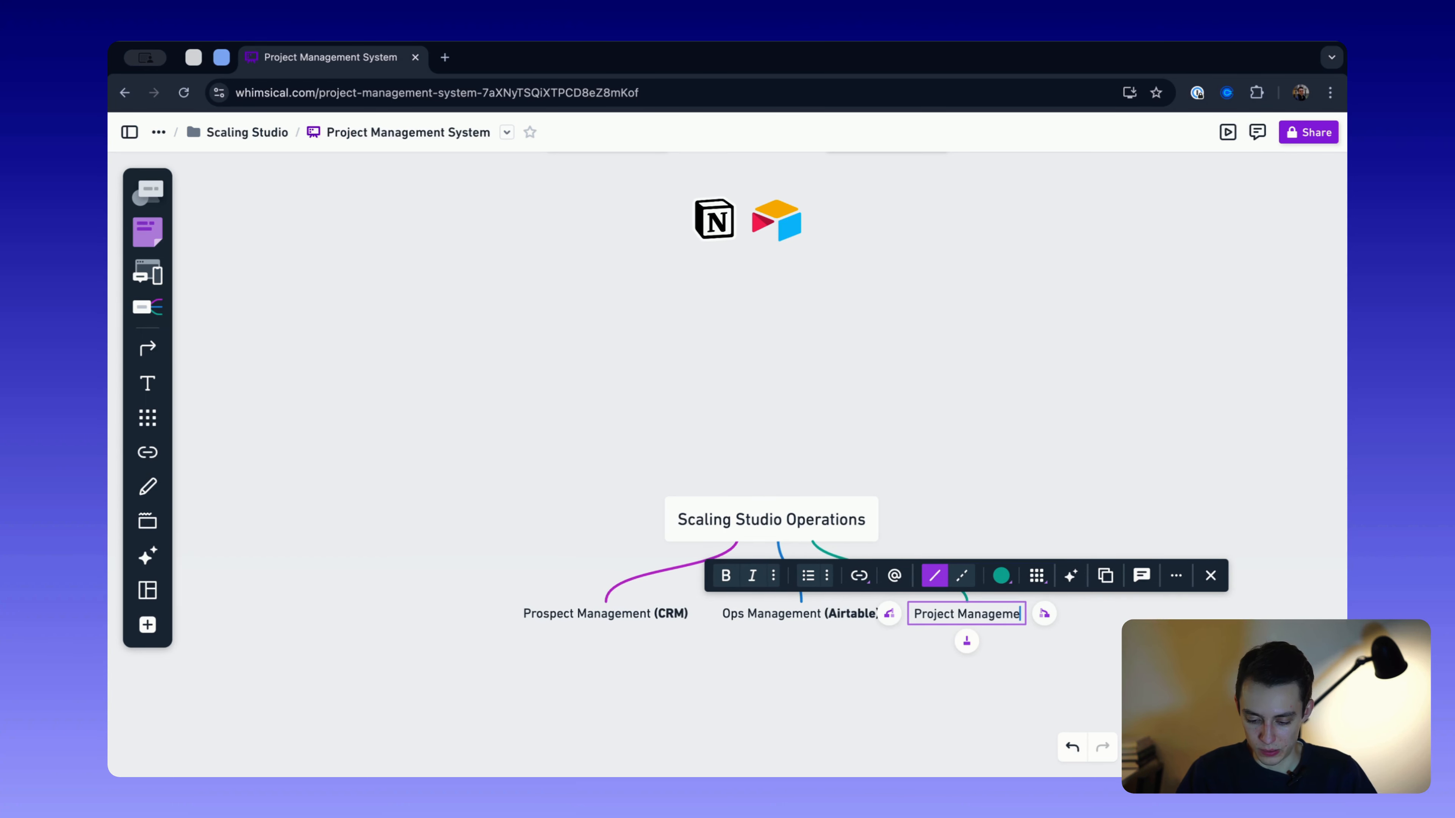
type("nt (")
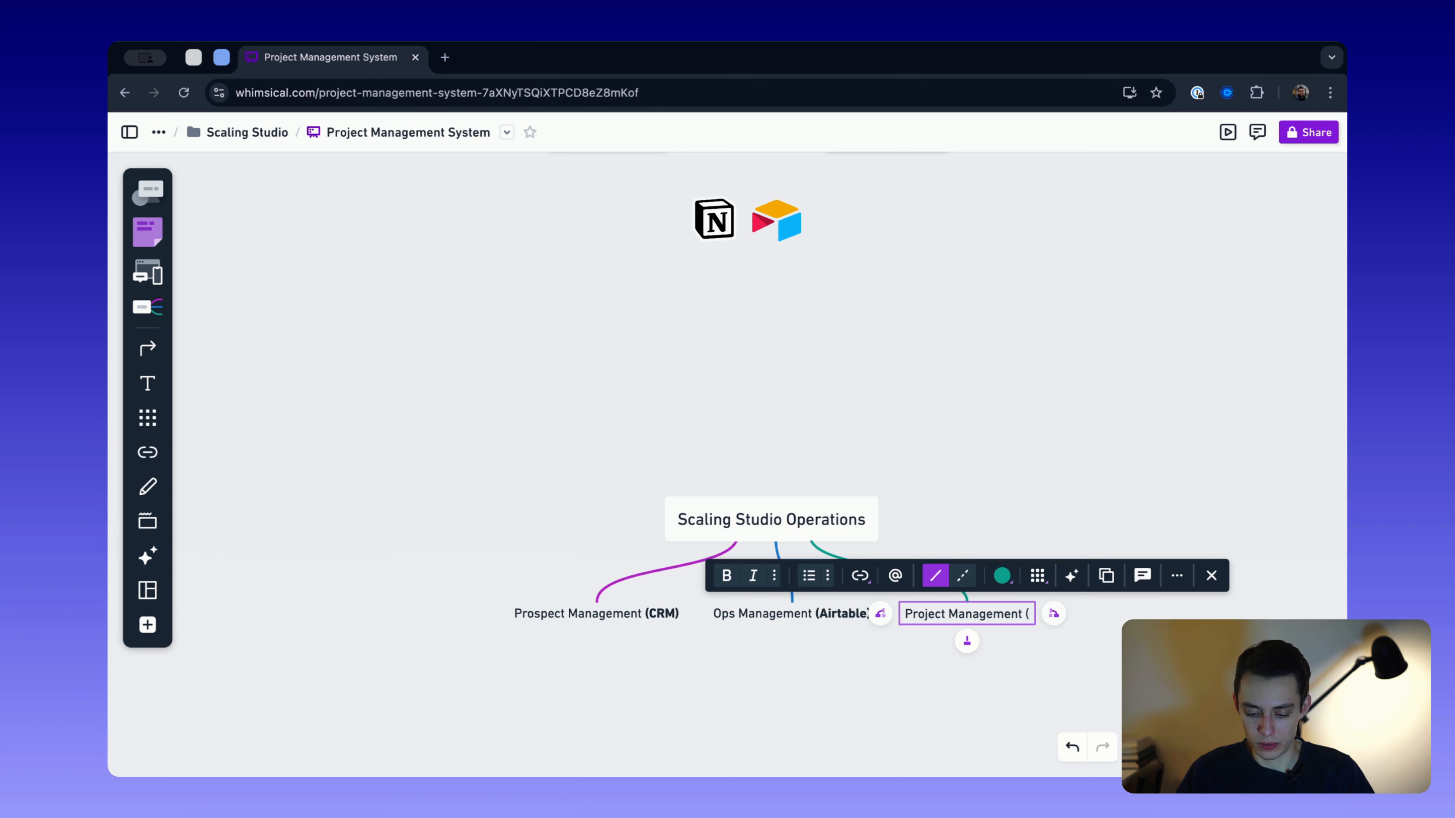
type("Notion)")
- Make "(Notion)" bold in the Project Management branch
key("shift+Left")
key("shift+Left")
key("shift+Left")
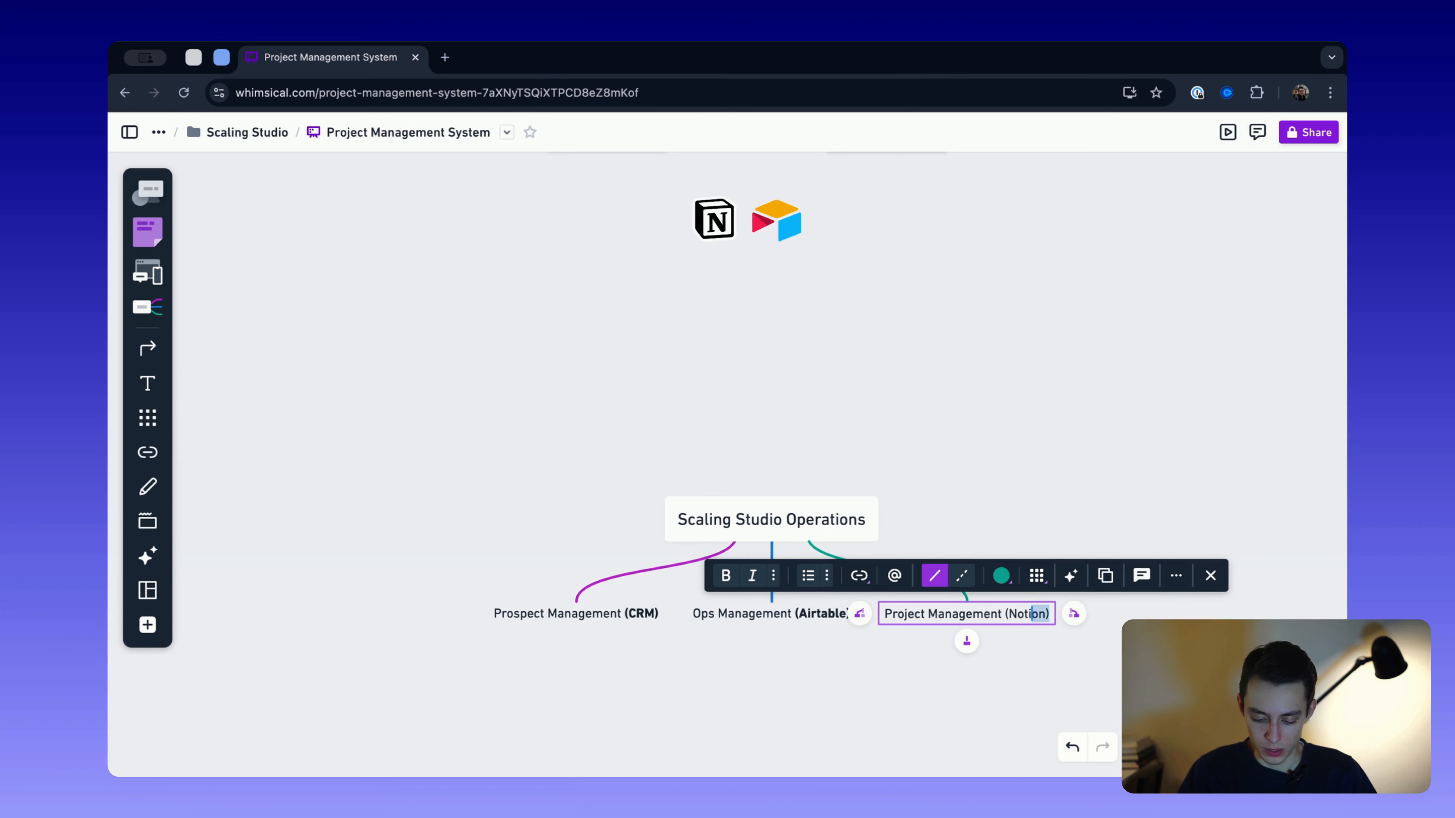
key("shift+Left")
key("shift+Left")
key("shift+Left")
key("super+b")
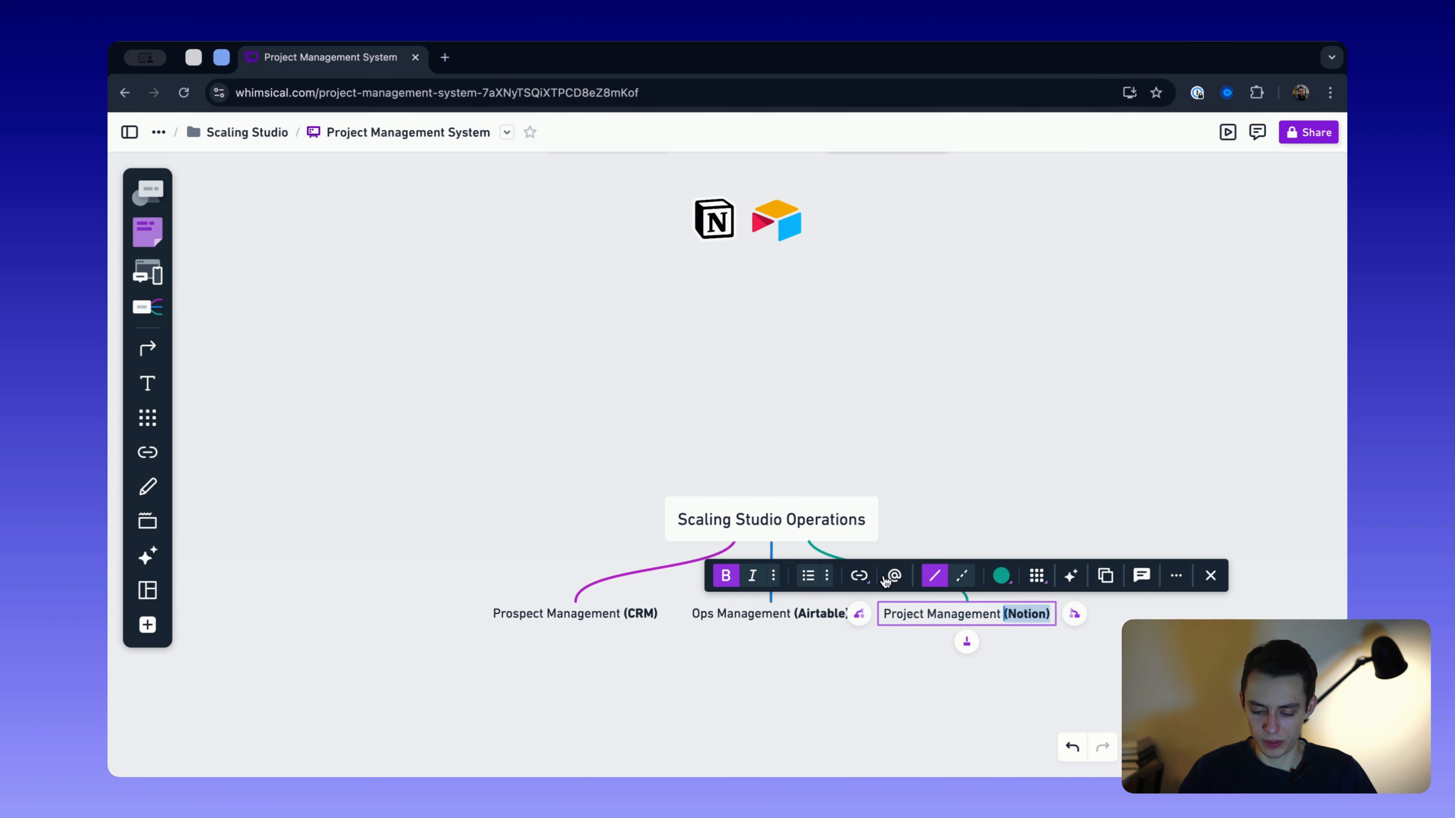
key("Escape")
- Place a 192 x 96 rectangle below the "Prospect Management (CRM)" branch and colour it white
scroll(754, 639, "up", 2)
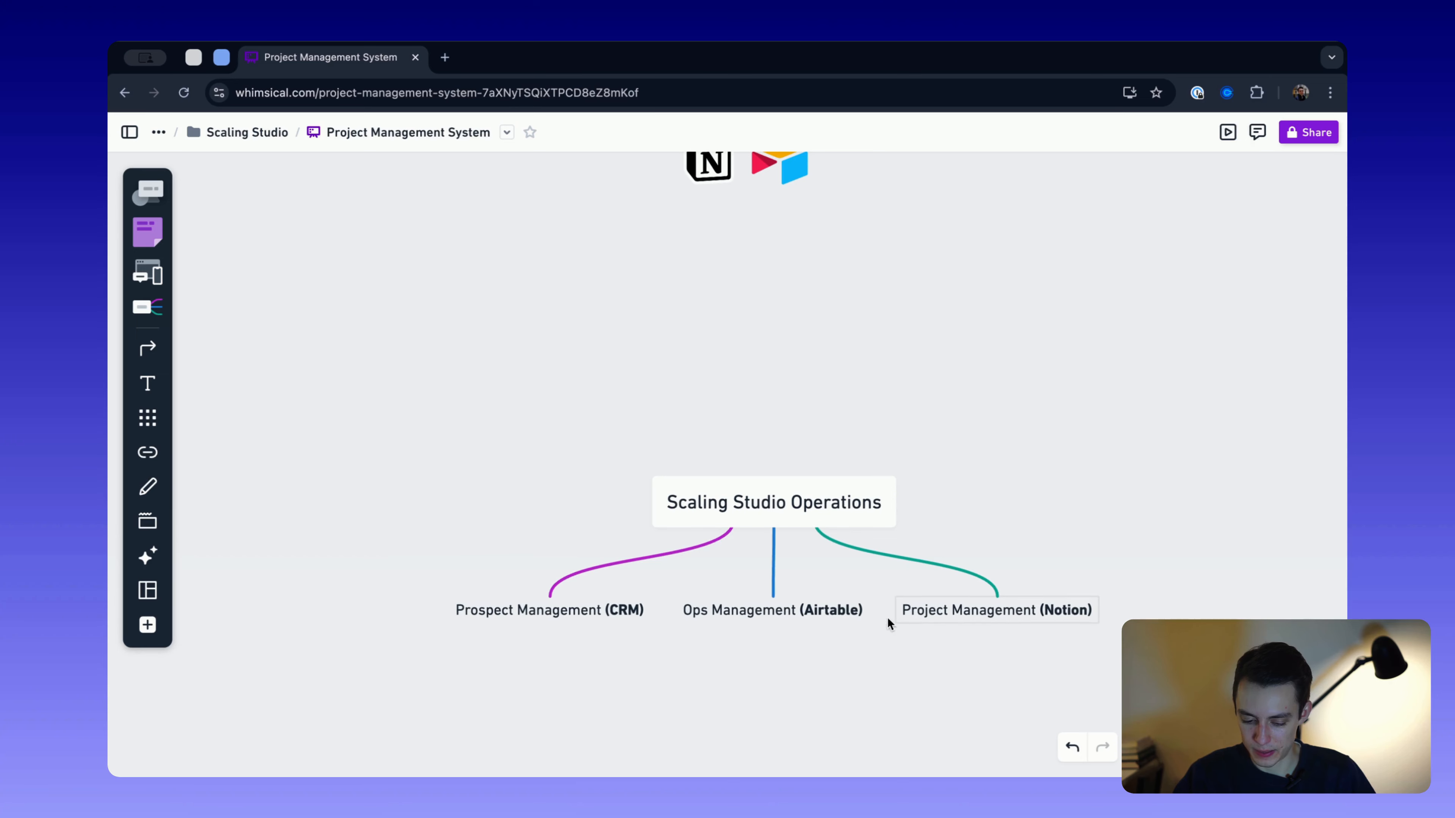
scroll(876, 612, "down", 2)
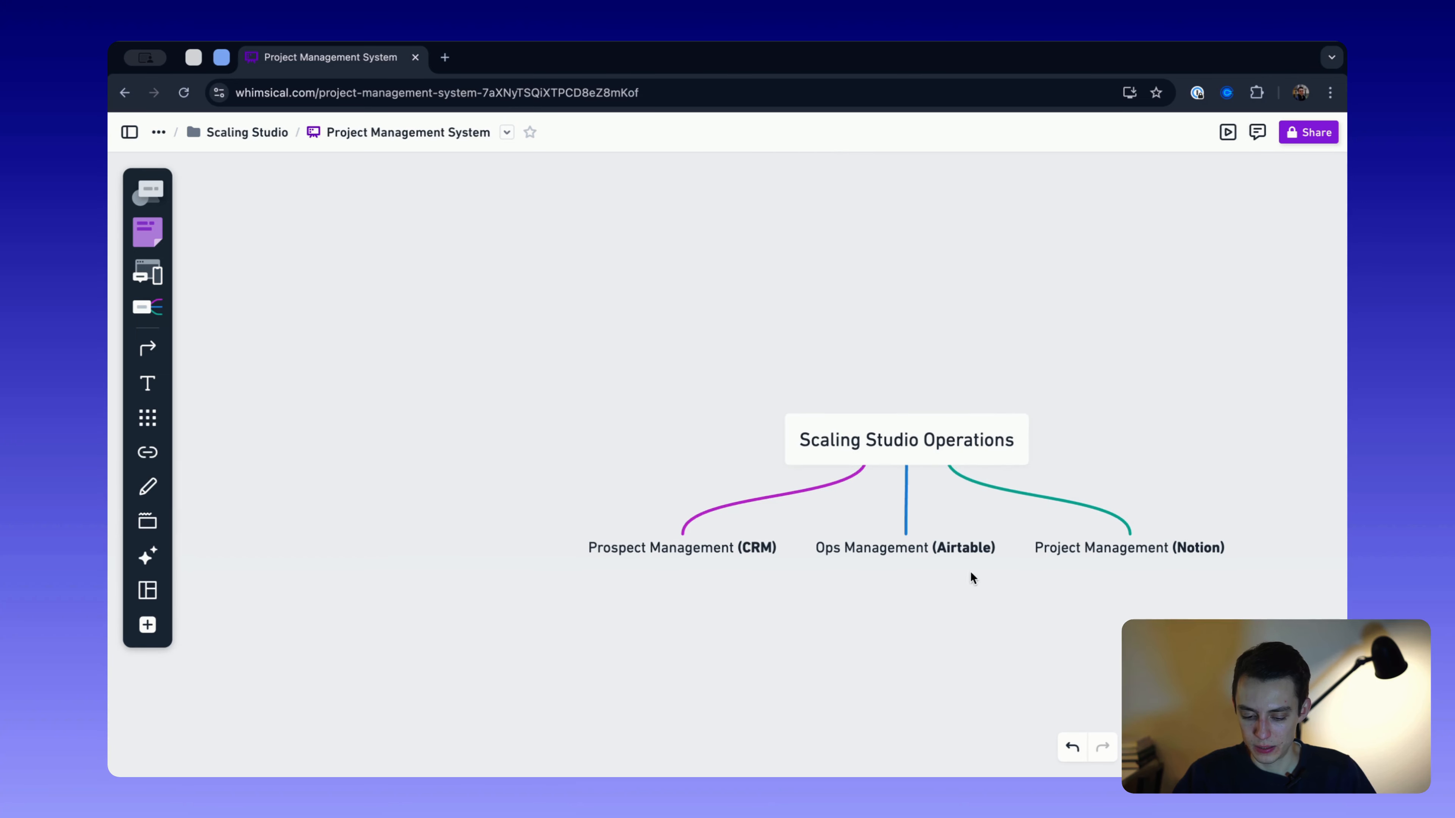
scroll(970, 571, "down", 1)
scroll(941, 595, "down", 1)
left_click(148, 191)
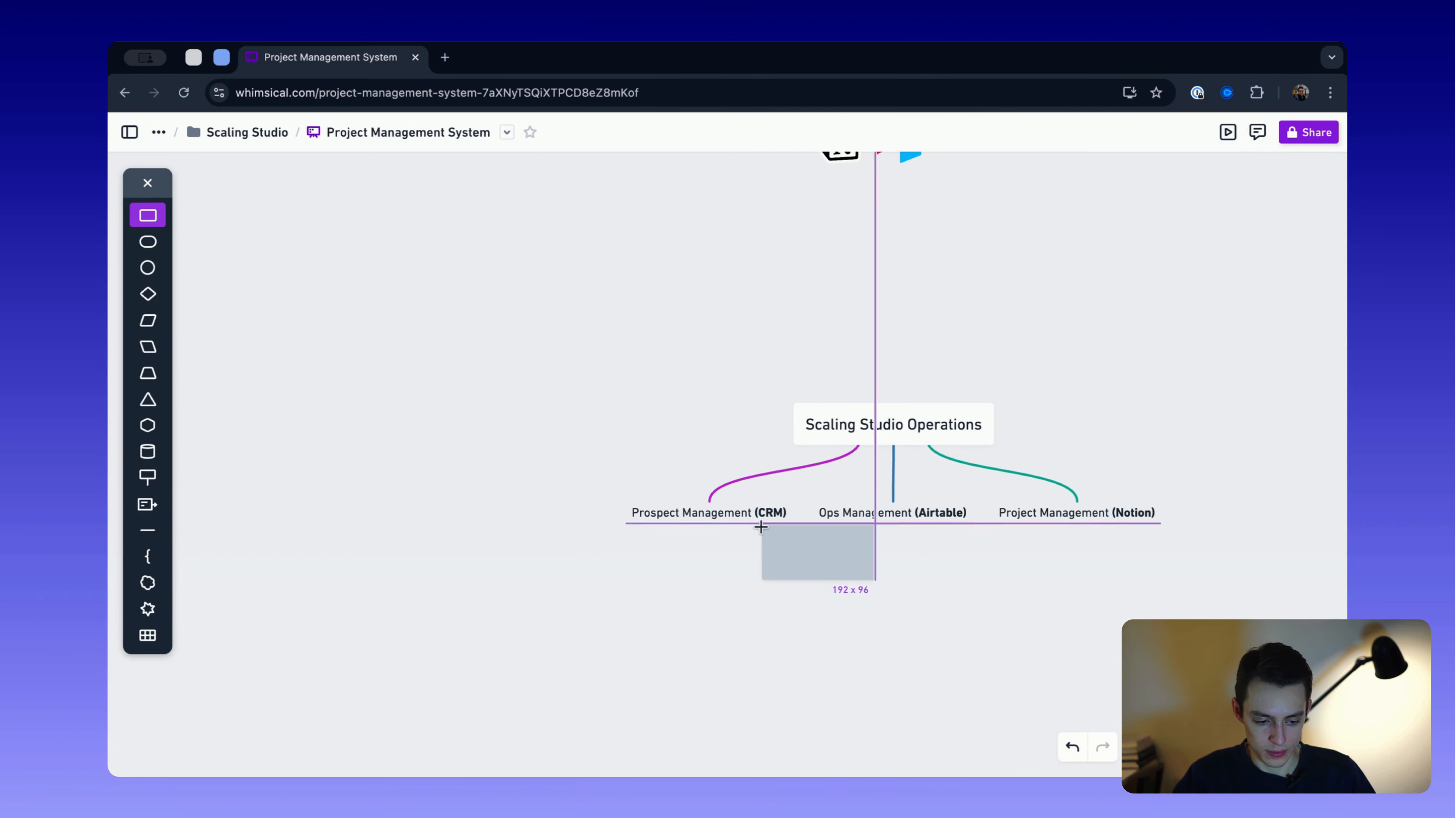
left_click(653, 553)
left_click(572, 520)
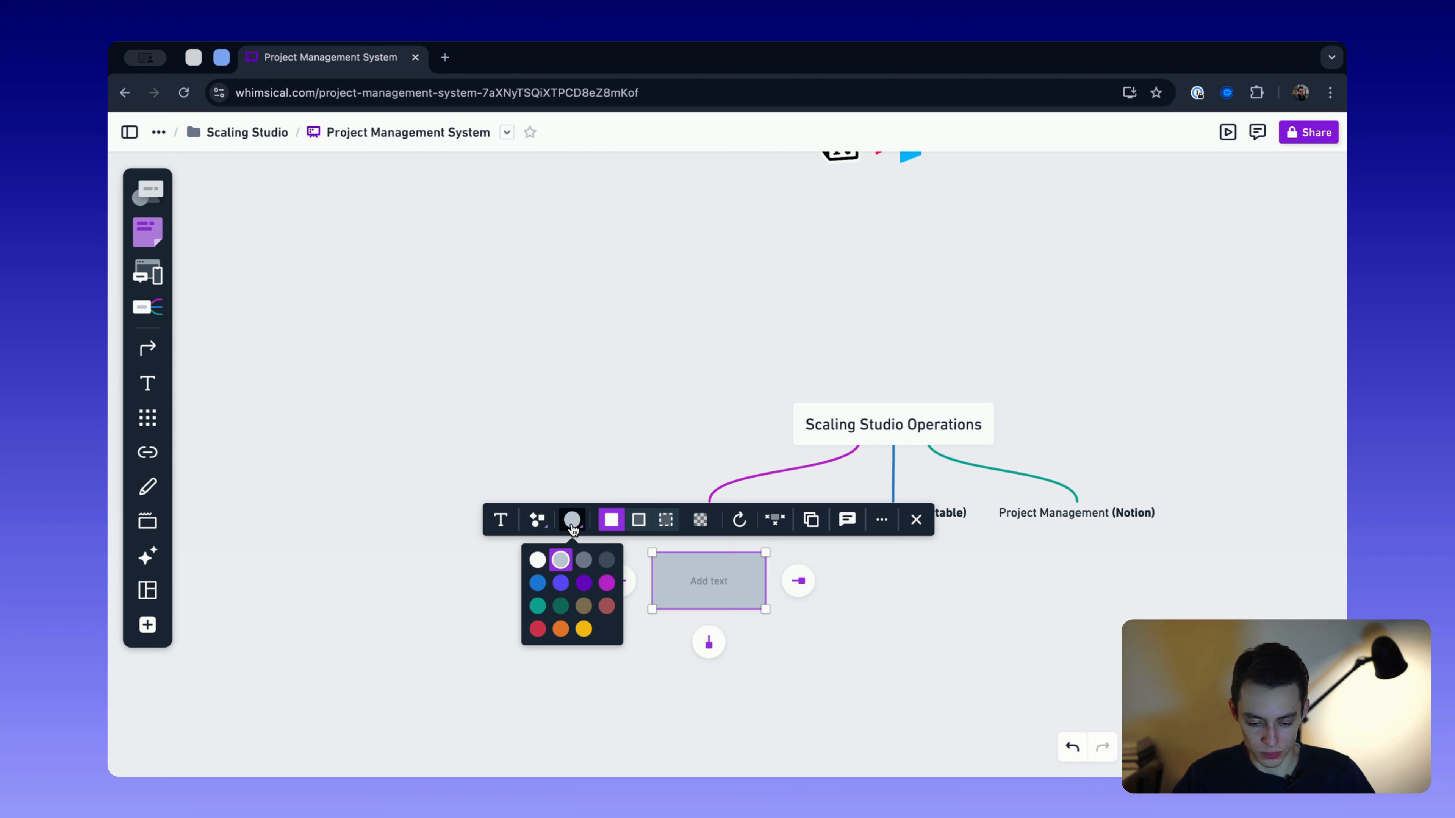
left_click(539, 558)
left_click(796, 580)
left_click(773, 651)
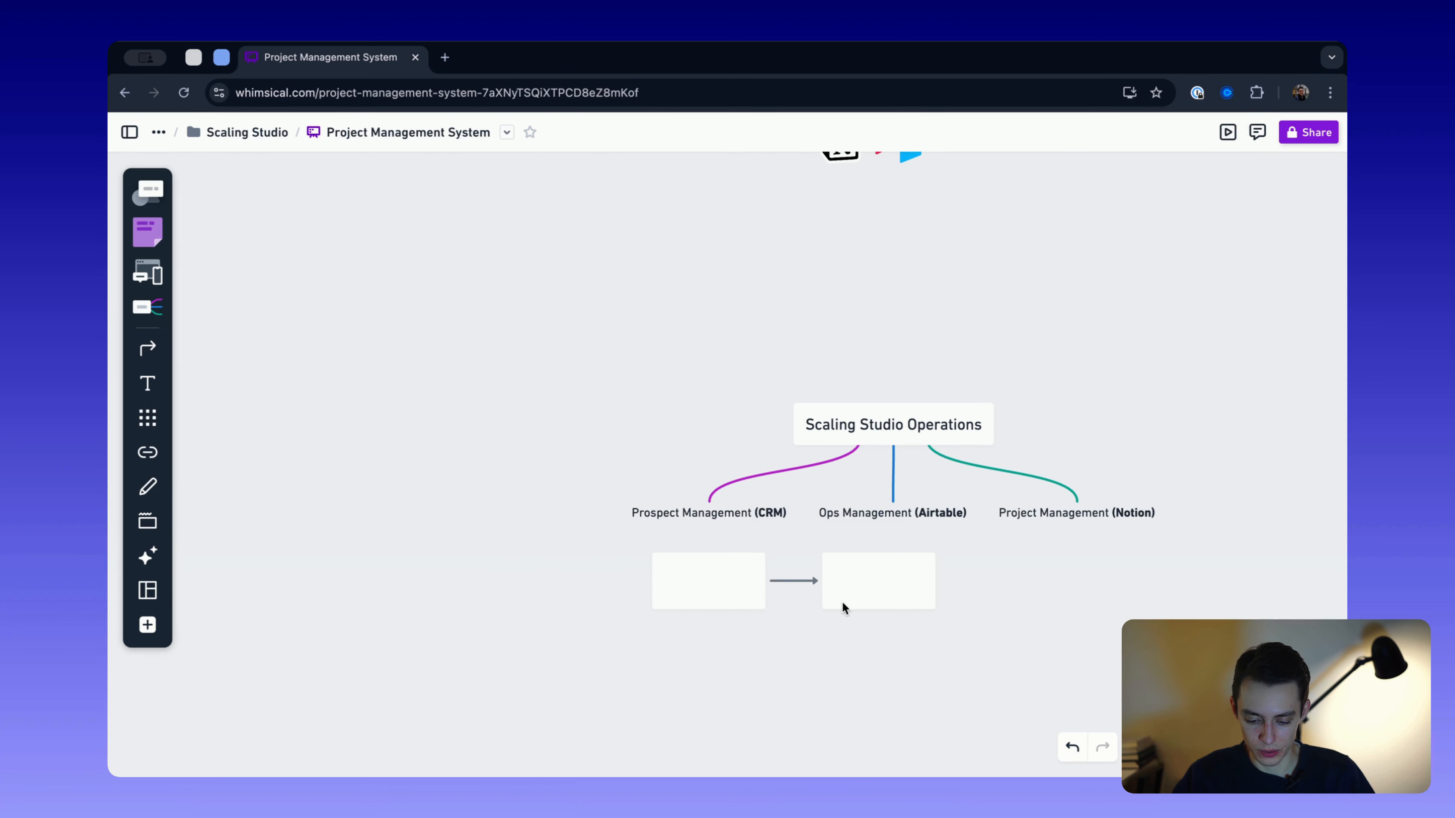
double_click(842, 603)
key("Escape")
key("BackSpace")
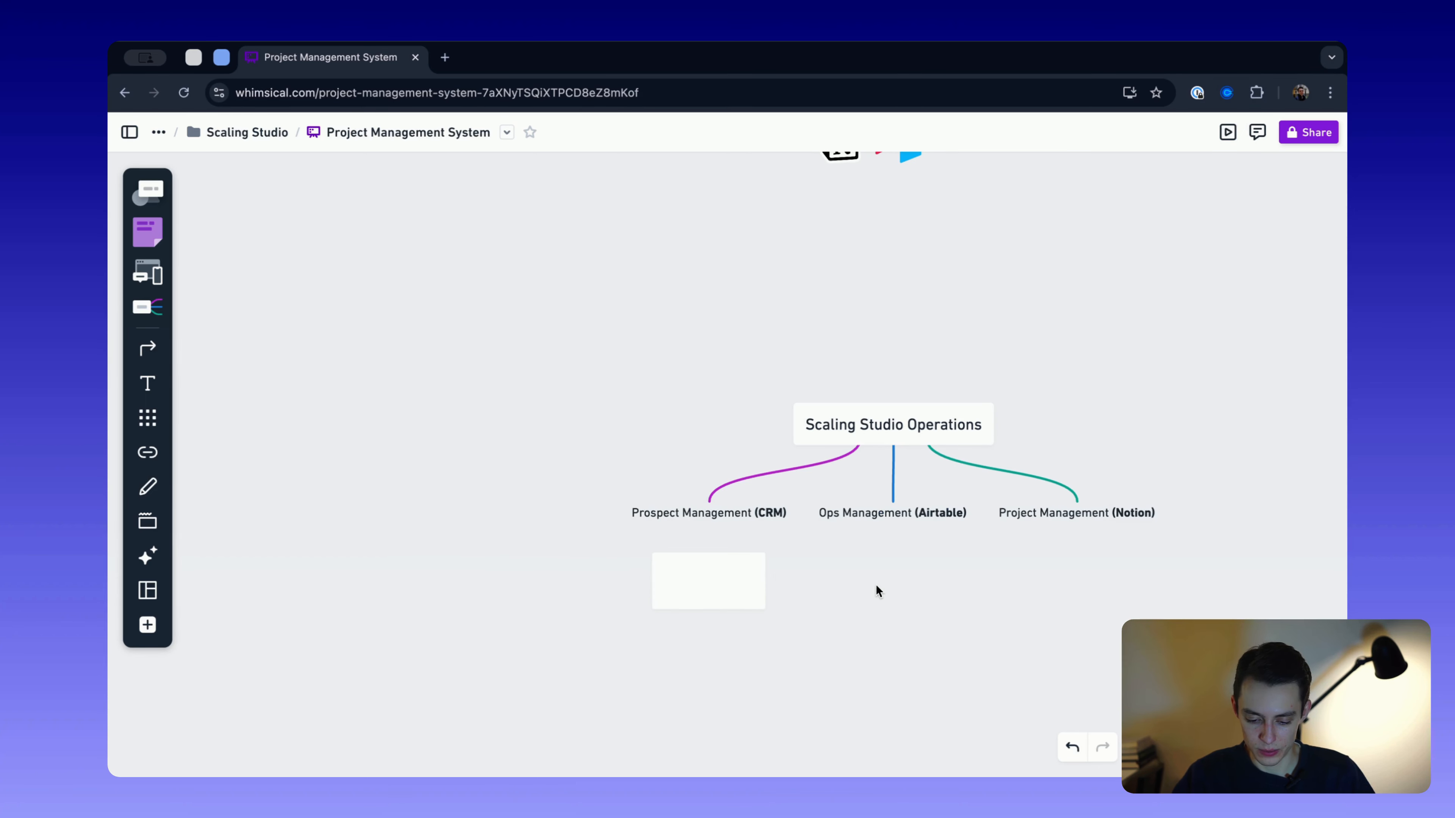
- Label the white box under Prospect Management "leads"
left_click(730, 589)
double_click(726, 578)
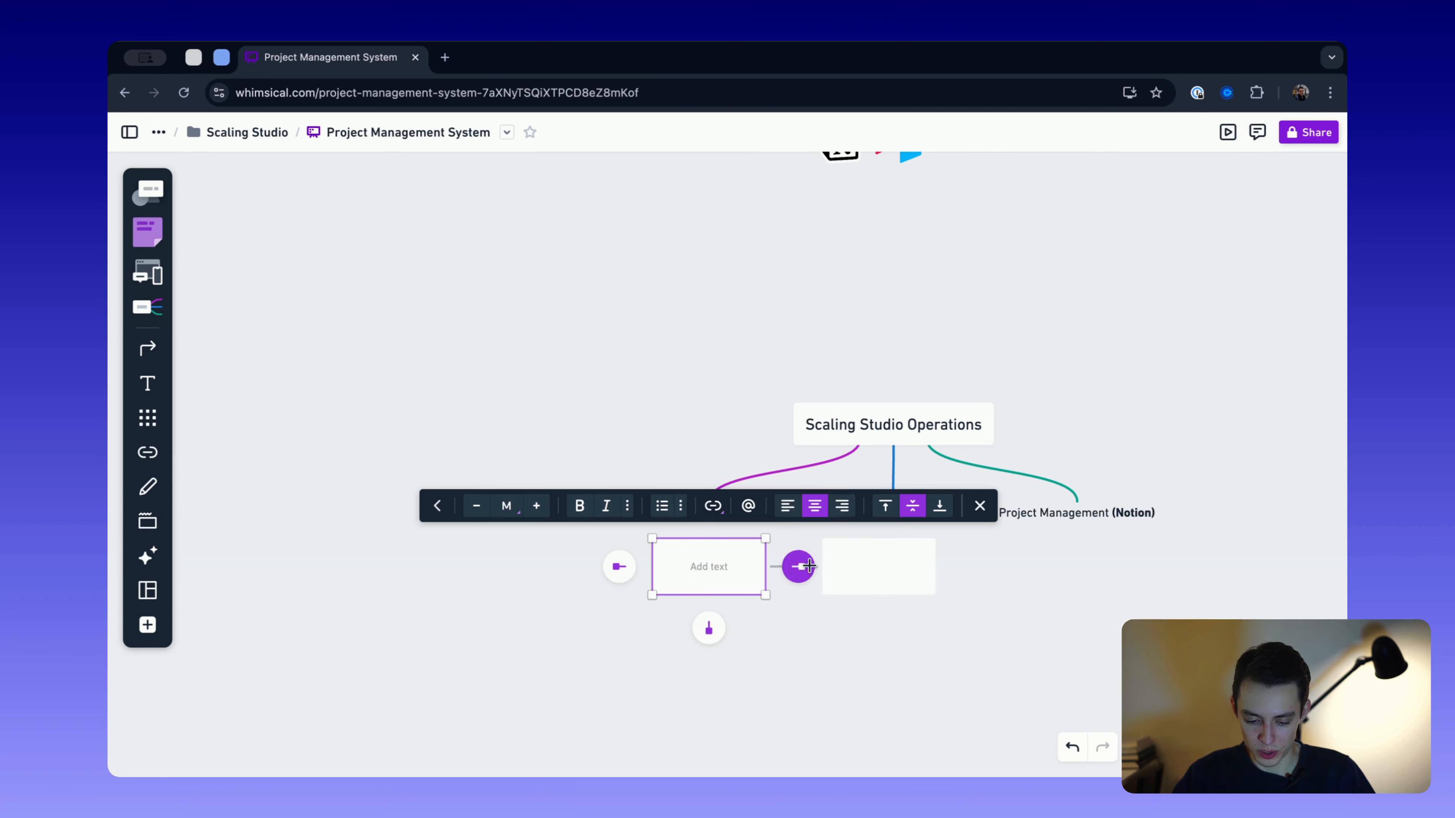
type("leads")
left_click(829, 636)
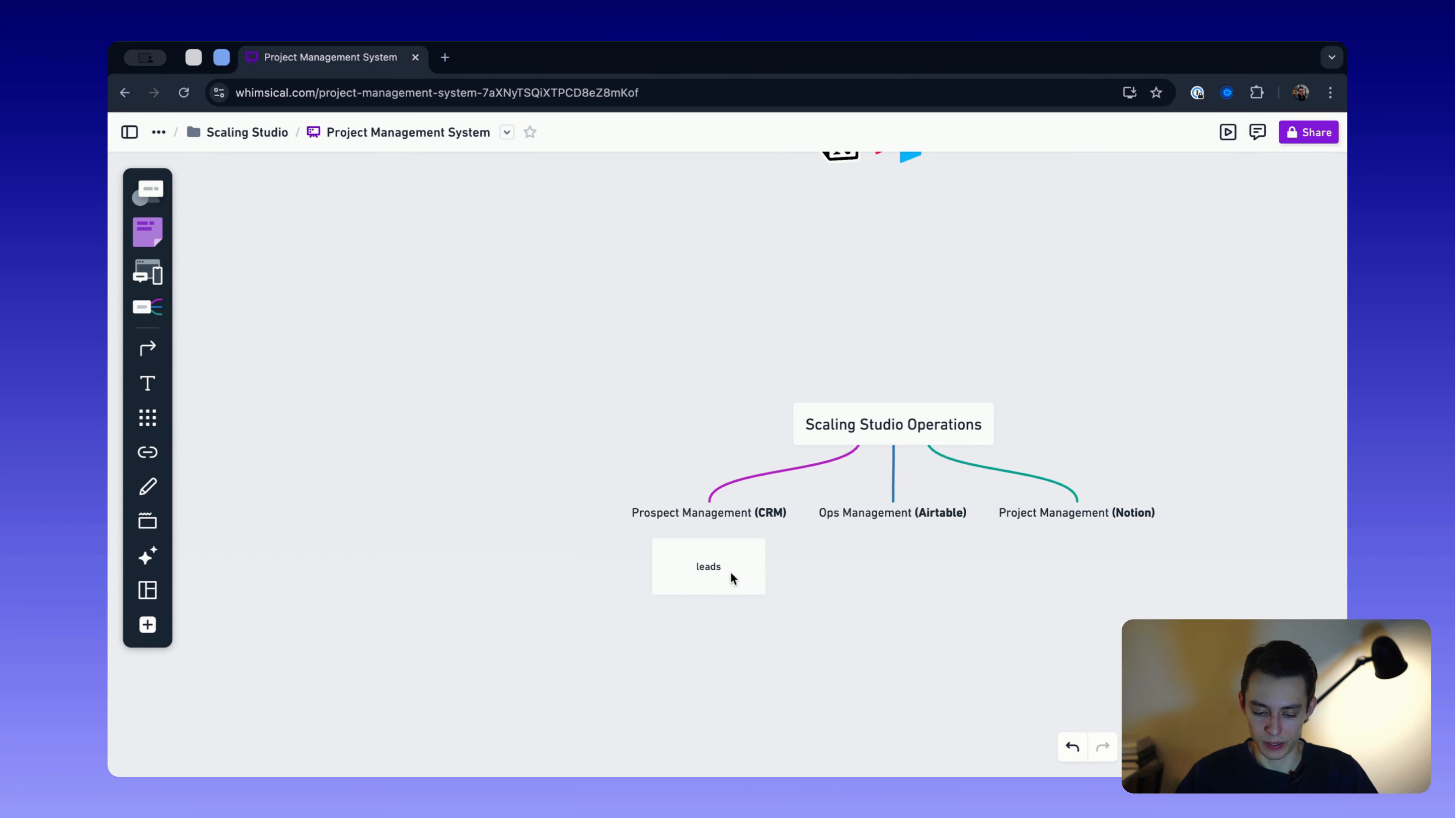
- Add a second white box below "leads" without a connector arrow, leaving only a small gap between the two
left_click(730, 572)
left_click(714, 628)
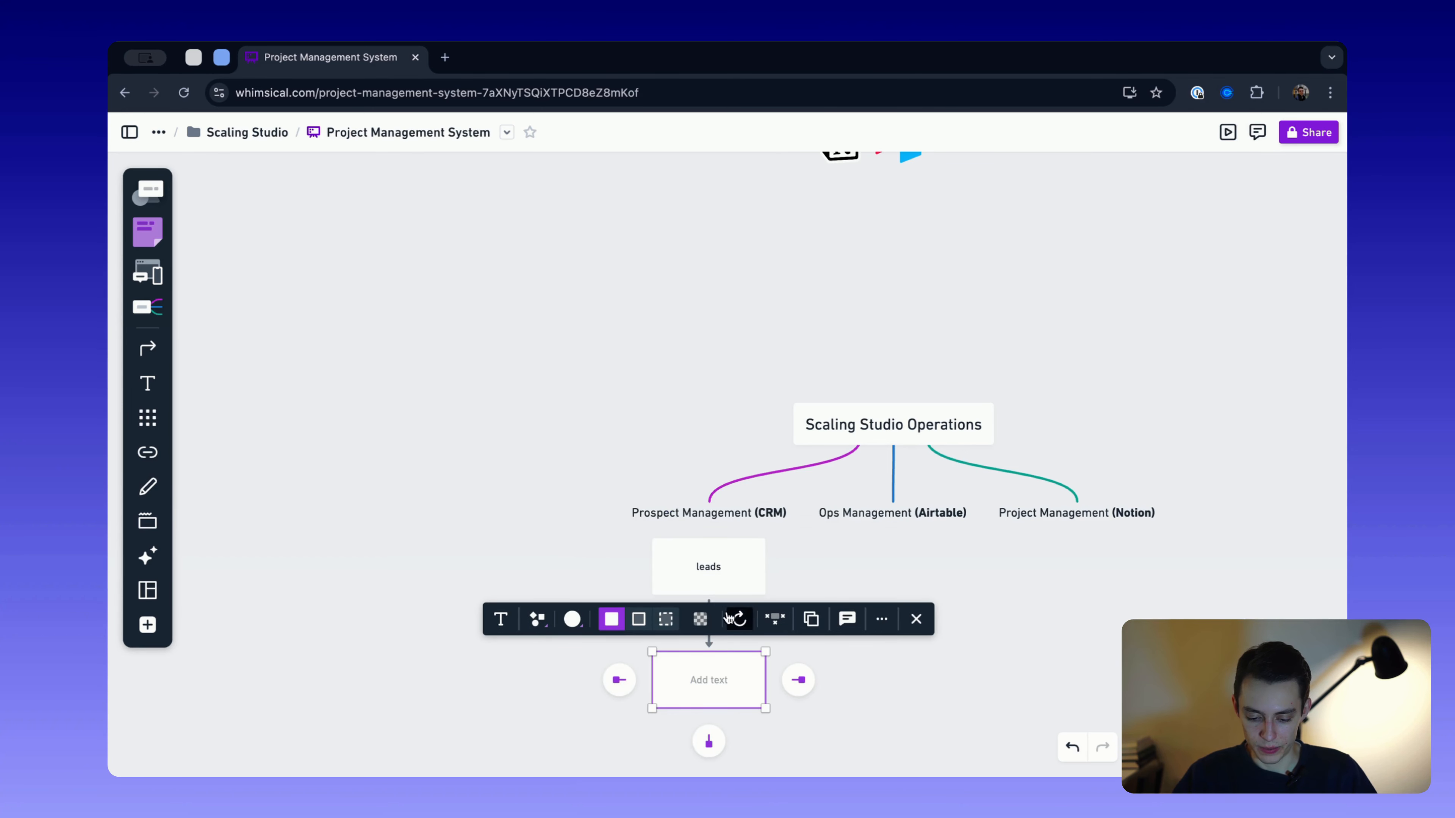
left_click(728, 581)
left_click(711, 611)
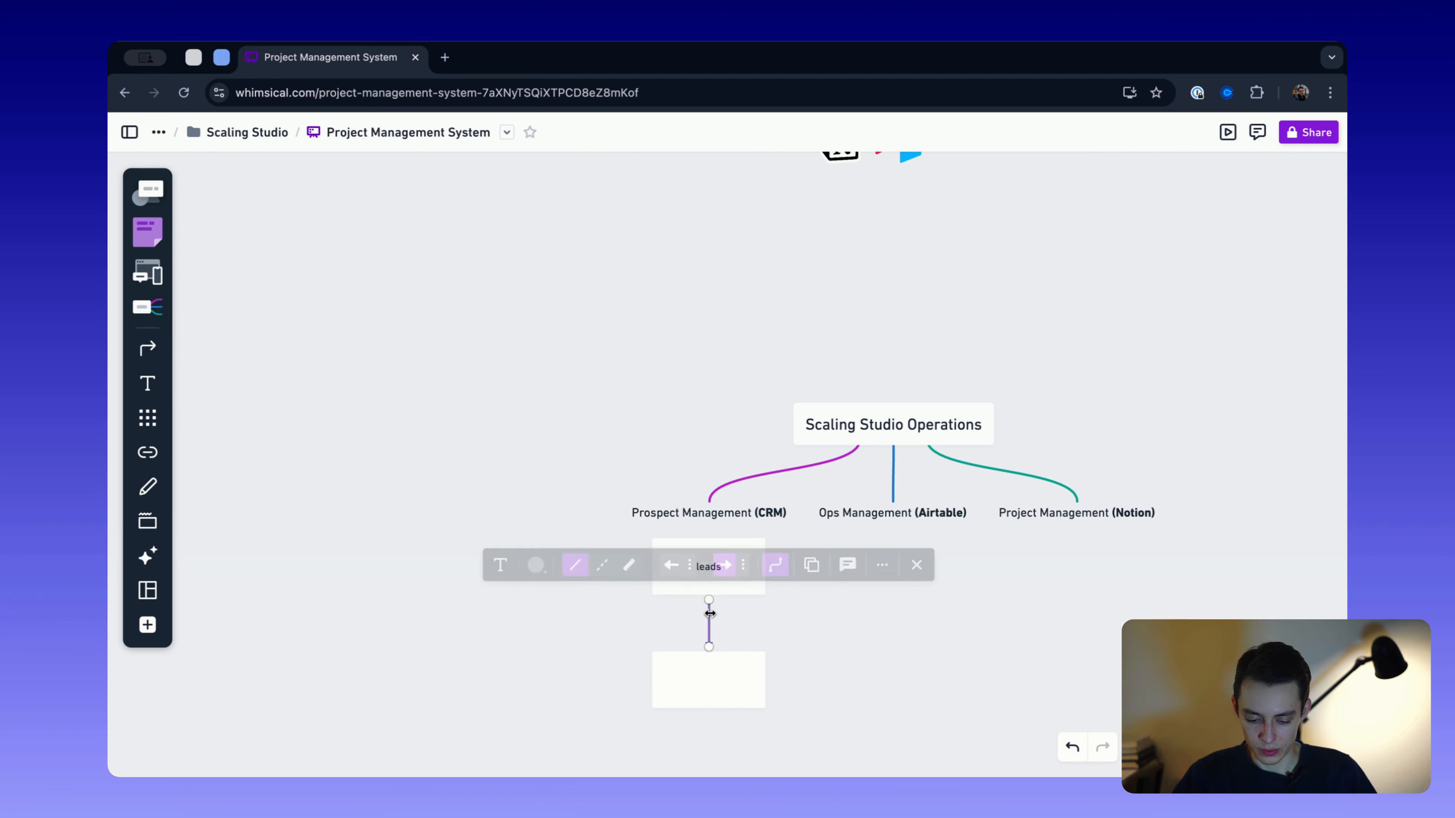
key("Delete")
left_click(712, 687)
left_click_drag(712, 686, 711, 648)
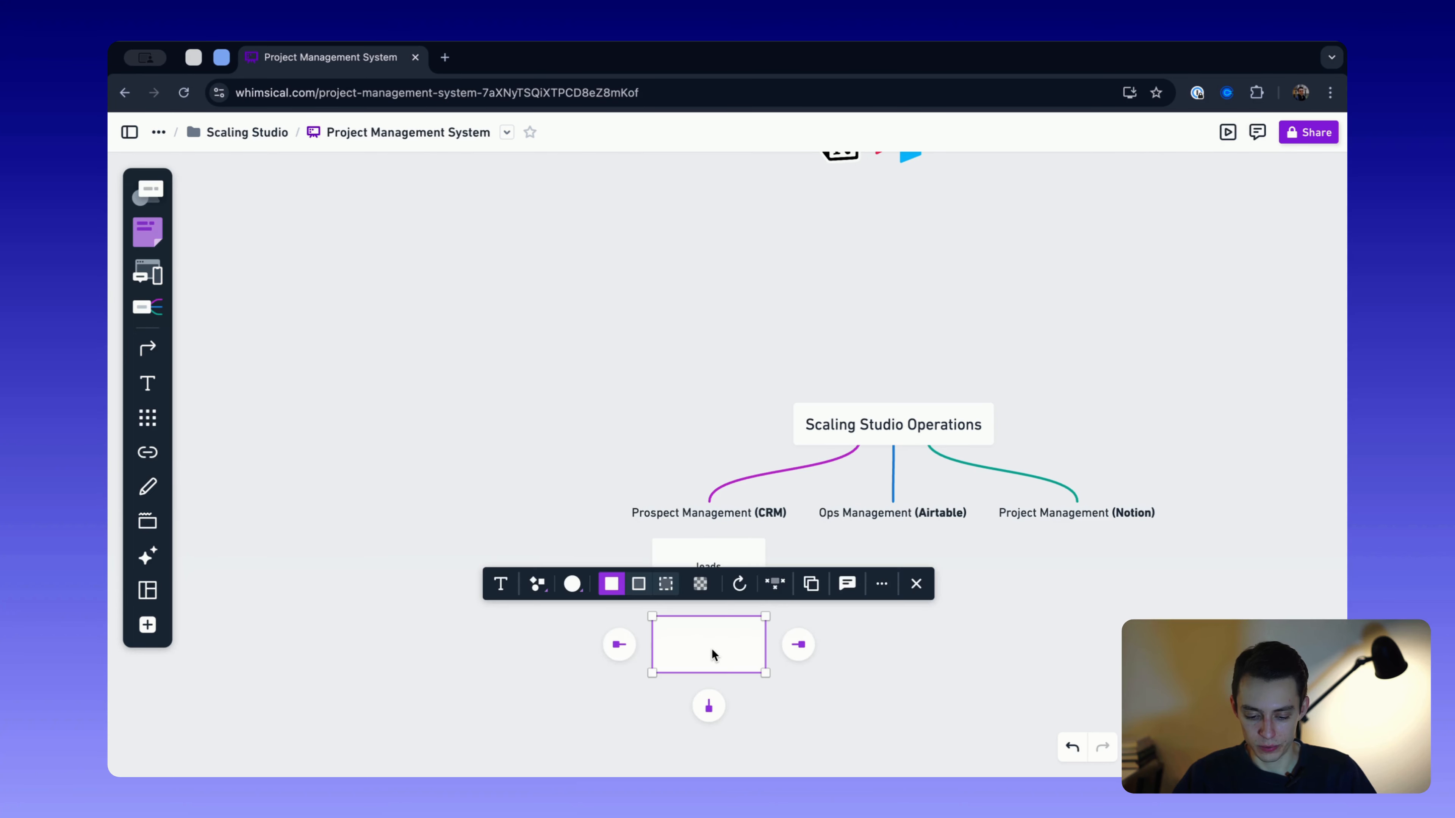
- Label the empty box below "leads" as "follow ups"
left_click(712, 649)
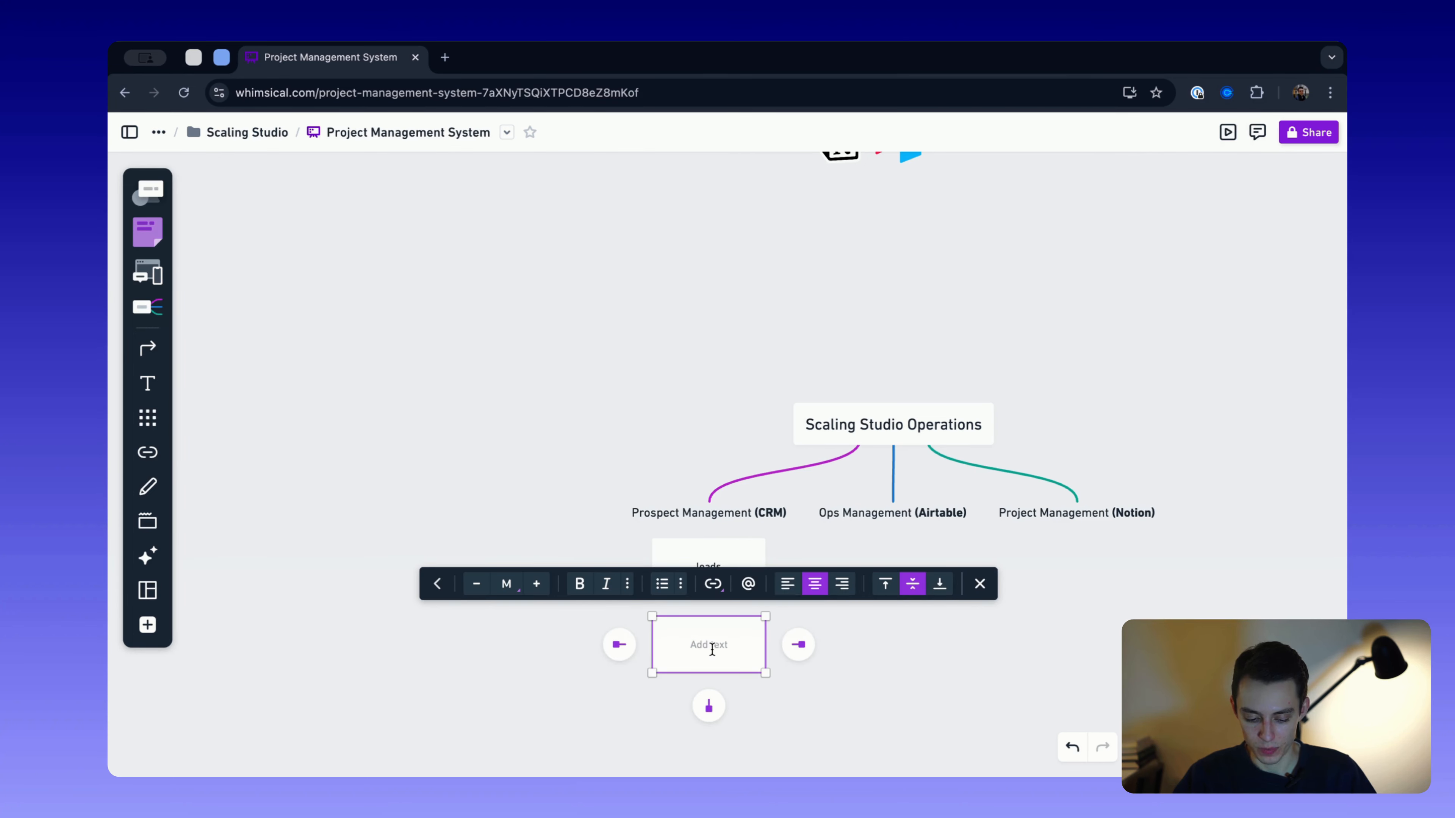
type("follow ups")
left_click(774, 681)
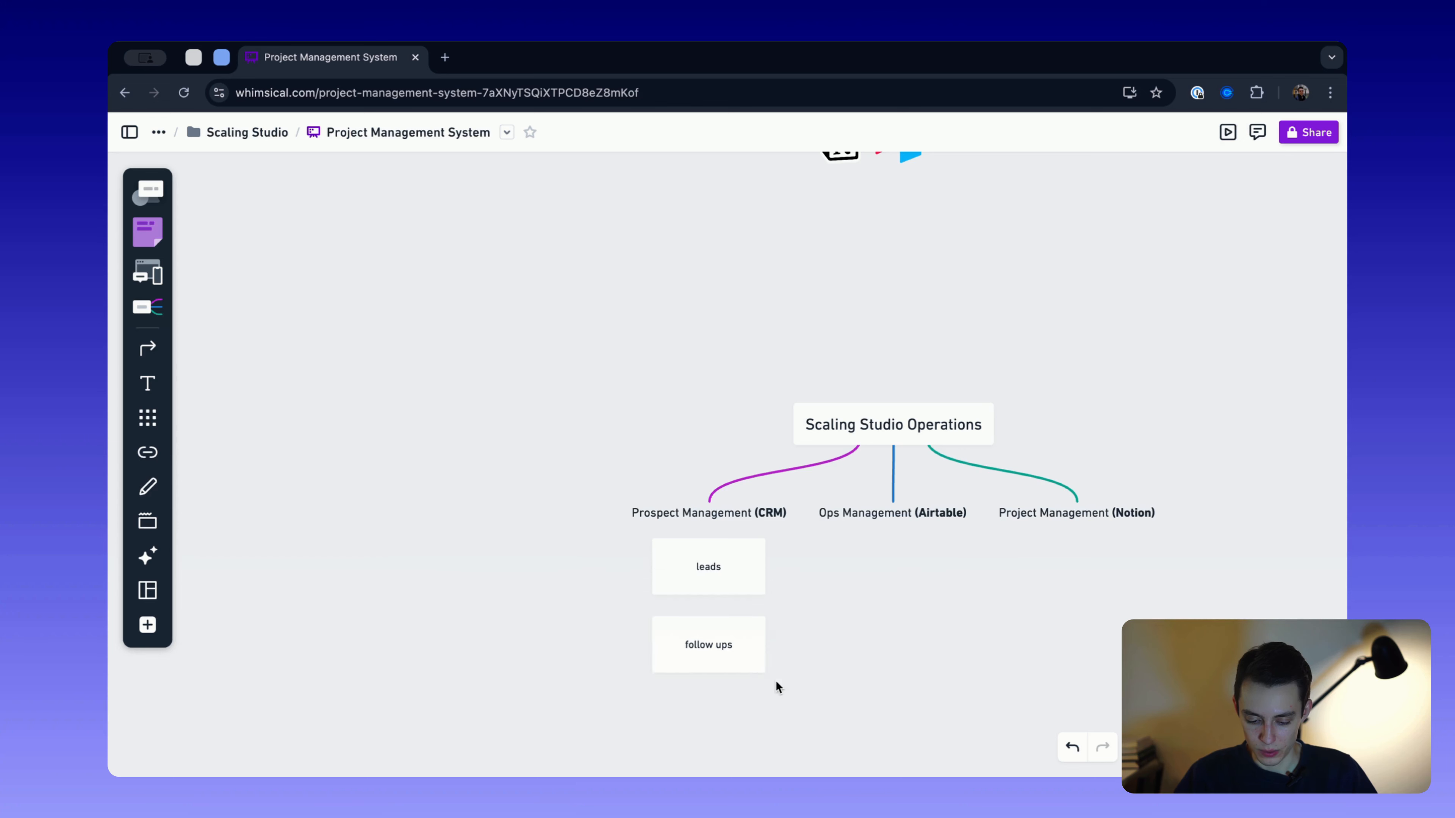
- Duplicate the "follow ups" box directly beneath it with even spacing and label the copy "sales"
left_click(734, 661)
key("super+d")
left_click_drag(733, 662, 727, 721)
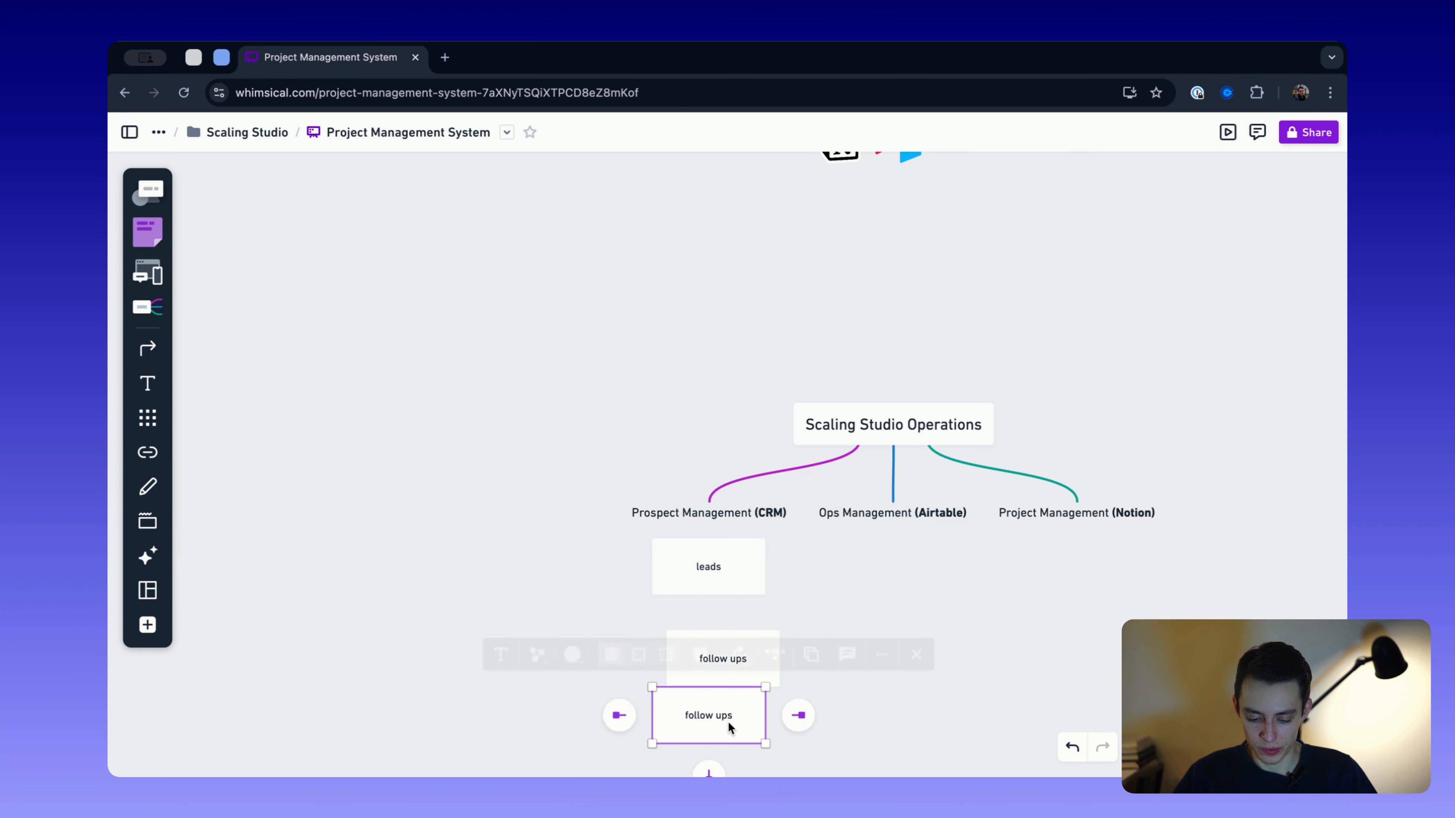
key("super+z")
key("super+z")
key("super+shift+z")
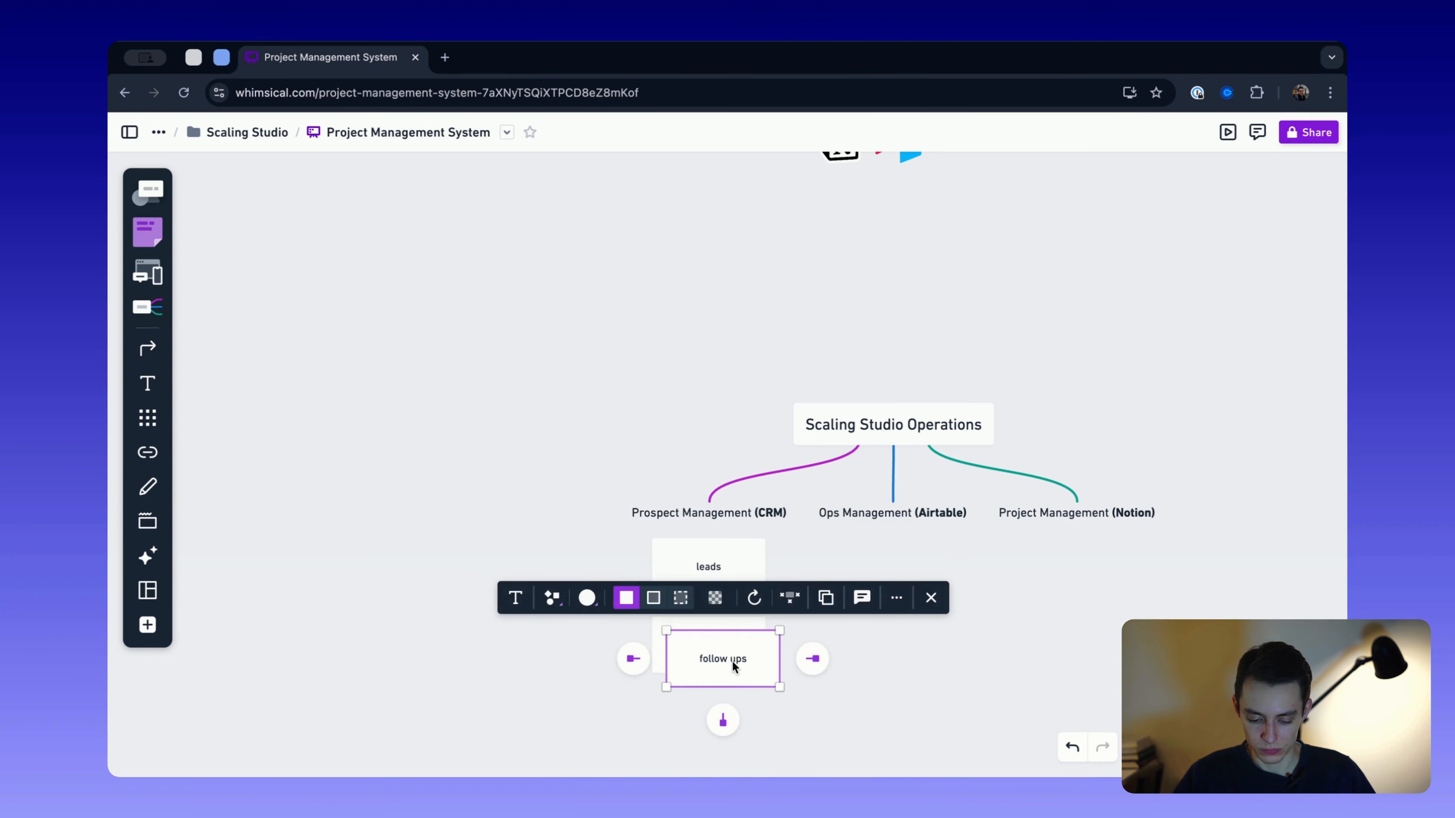
left_click_drag(732, 661, 713, 723)
double_click(707, 712)
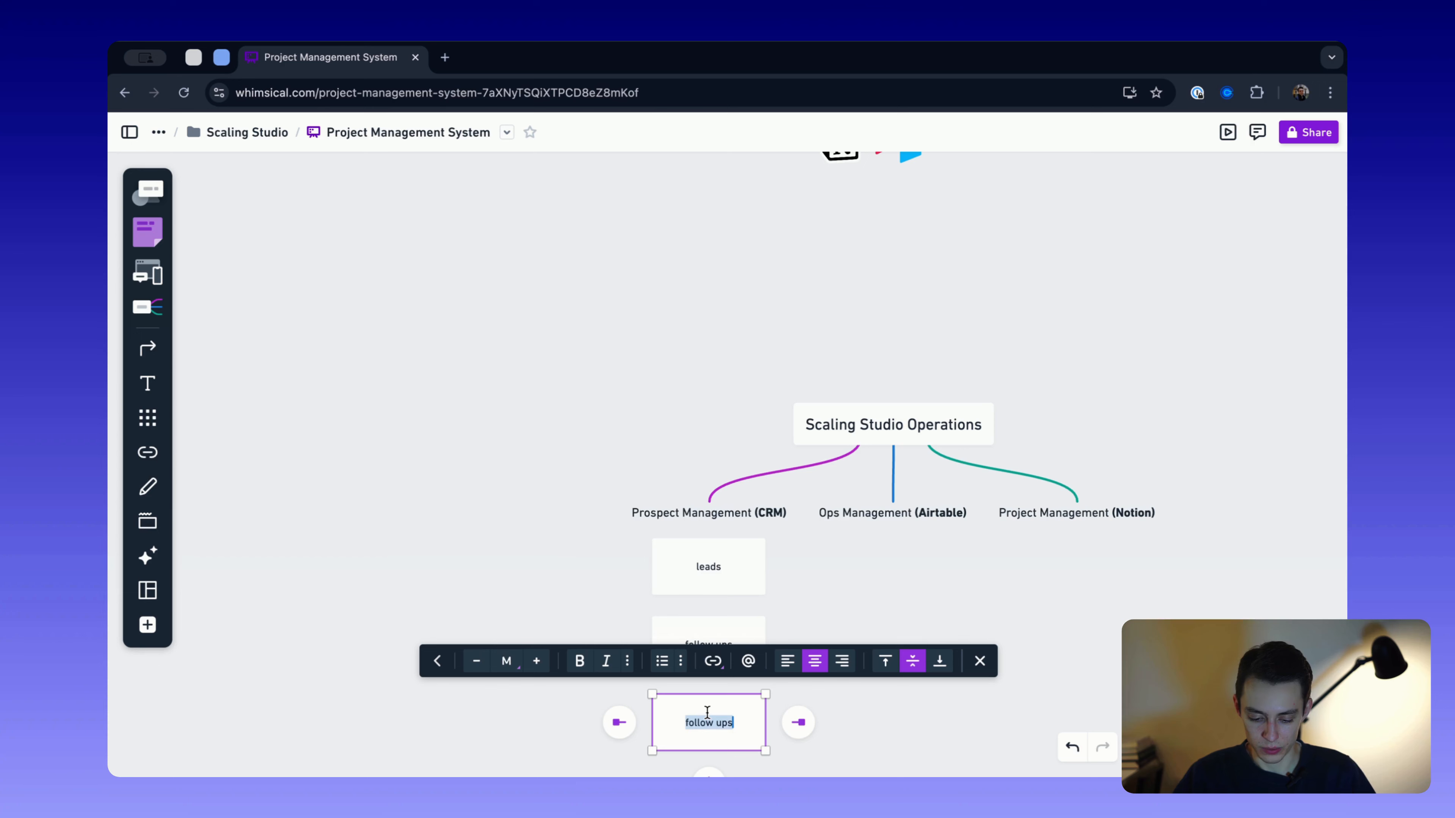
type("sales")
left_click(1000, 612)
- Copy the "leads" box to beneath the "Ops Management (Airtable)" branch and label the copy "clients"
scroll(1003, 611, "down", 1)
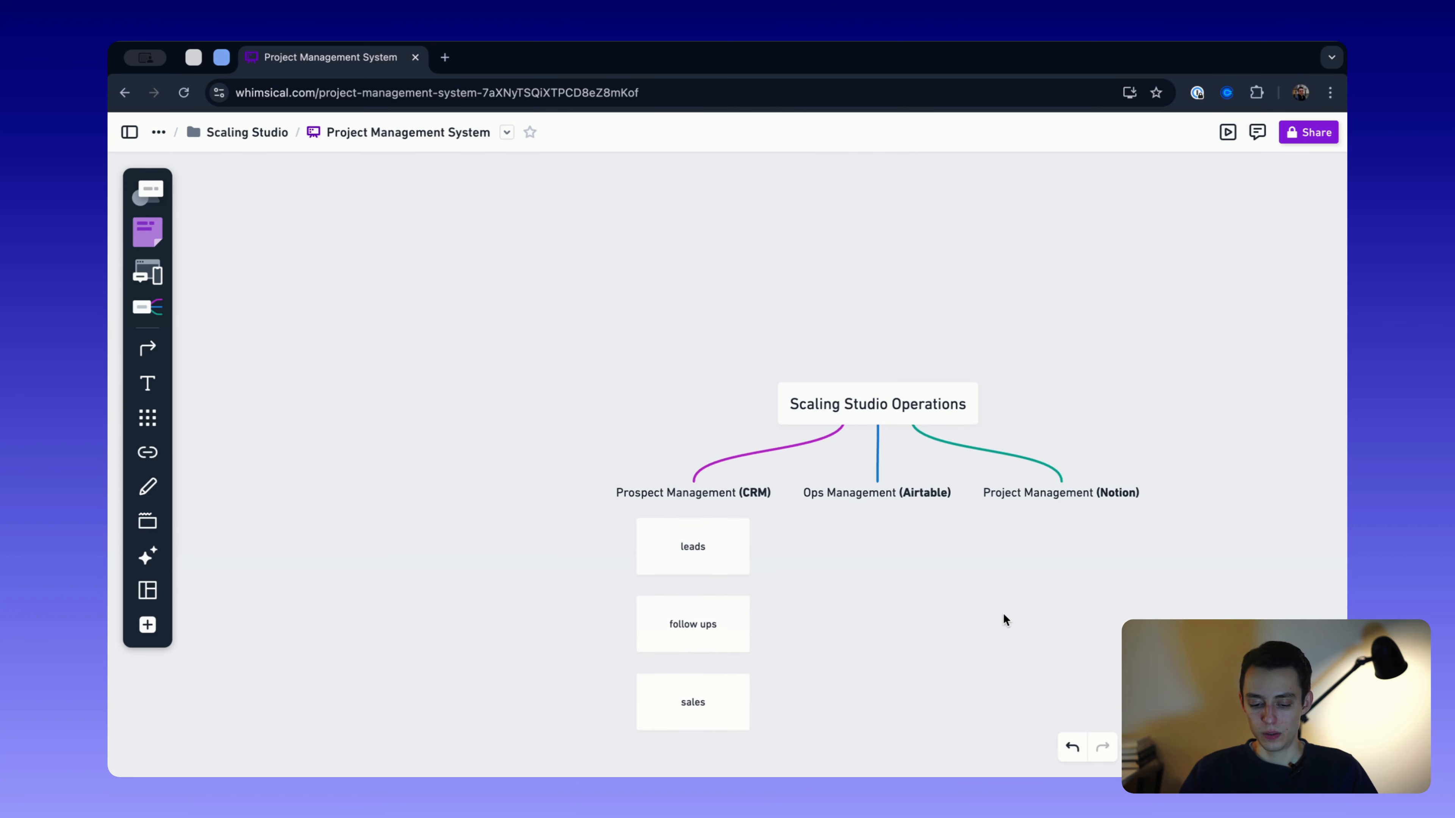
scroll(1002, 614, "down", 1)
scroll(1002, 614, "up", 2)
scroll(1002, 614, "down", 3)
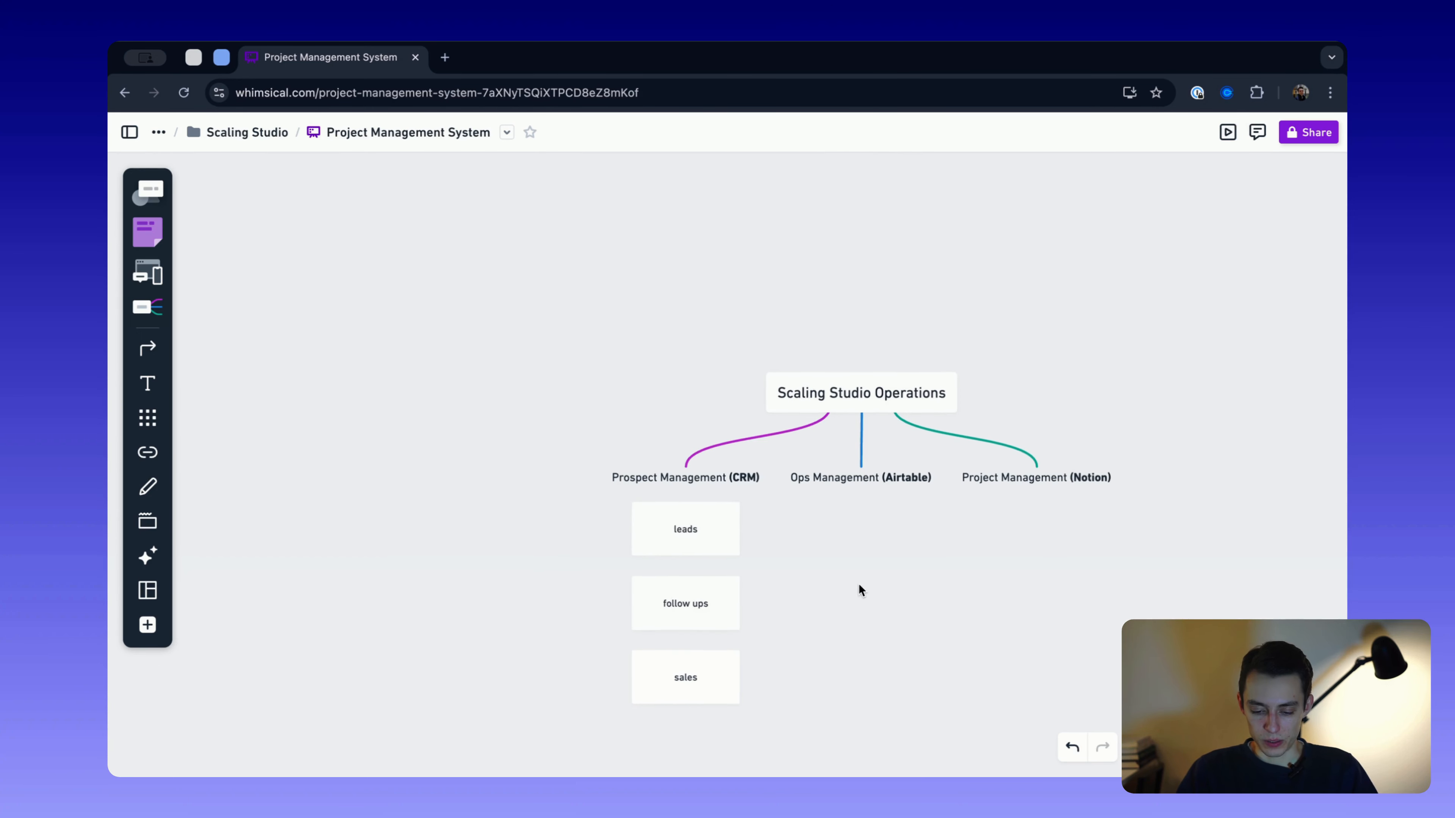
left_click_drag(674, 535, 848, 523)
key("Return")
type("client")
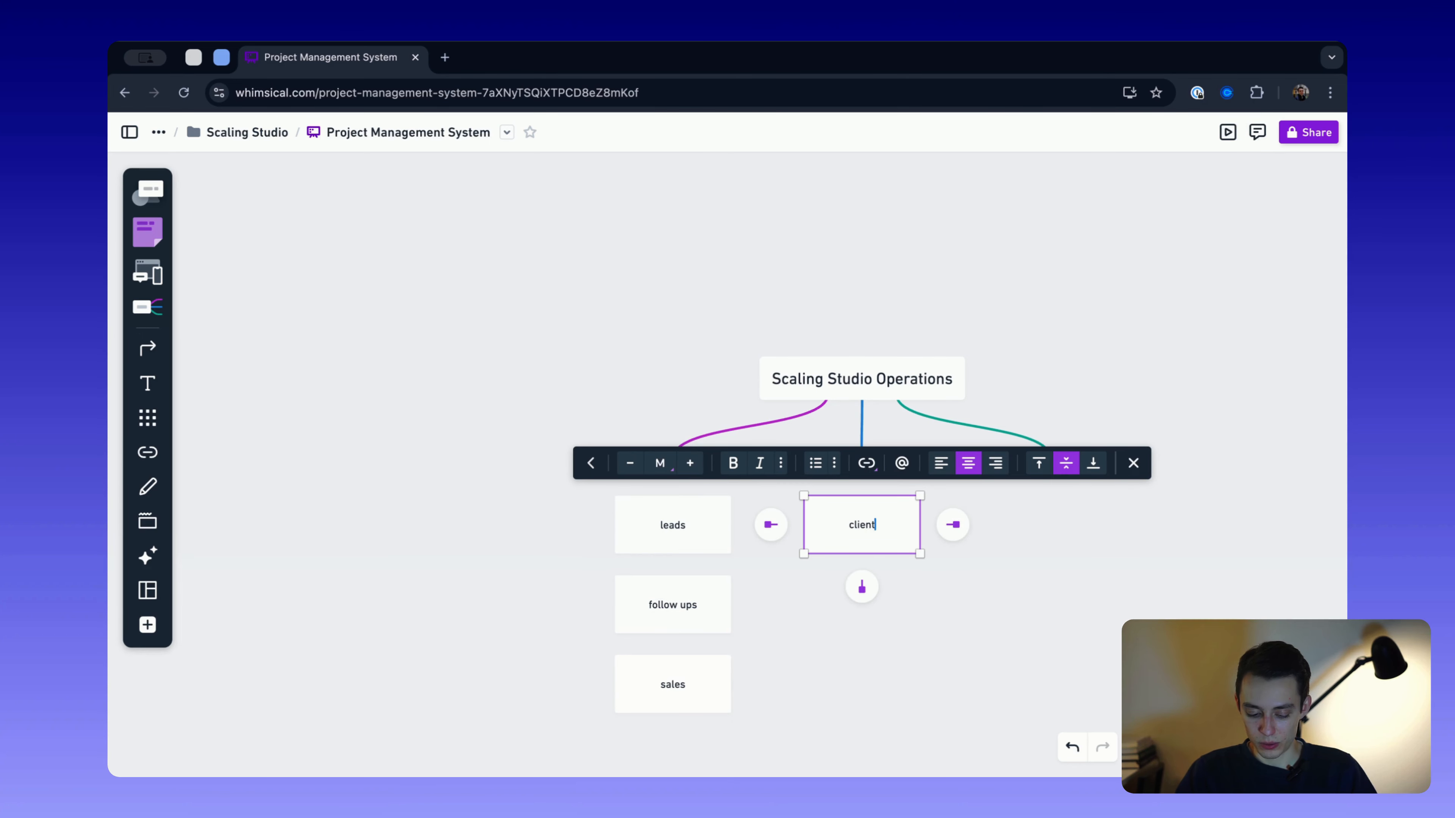
type("s")
left_click(985, 635)
- Duplicate the "clients" box directly beneath it, level with "follow ups", and label the copy "onboarding & offboarding"
left_click(885, 543)
key("super+d")
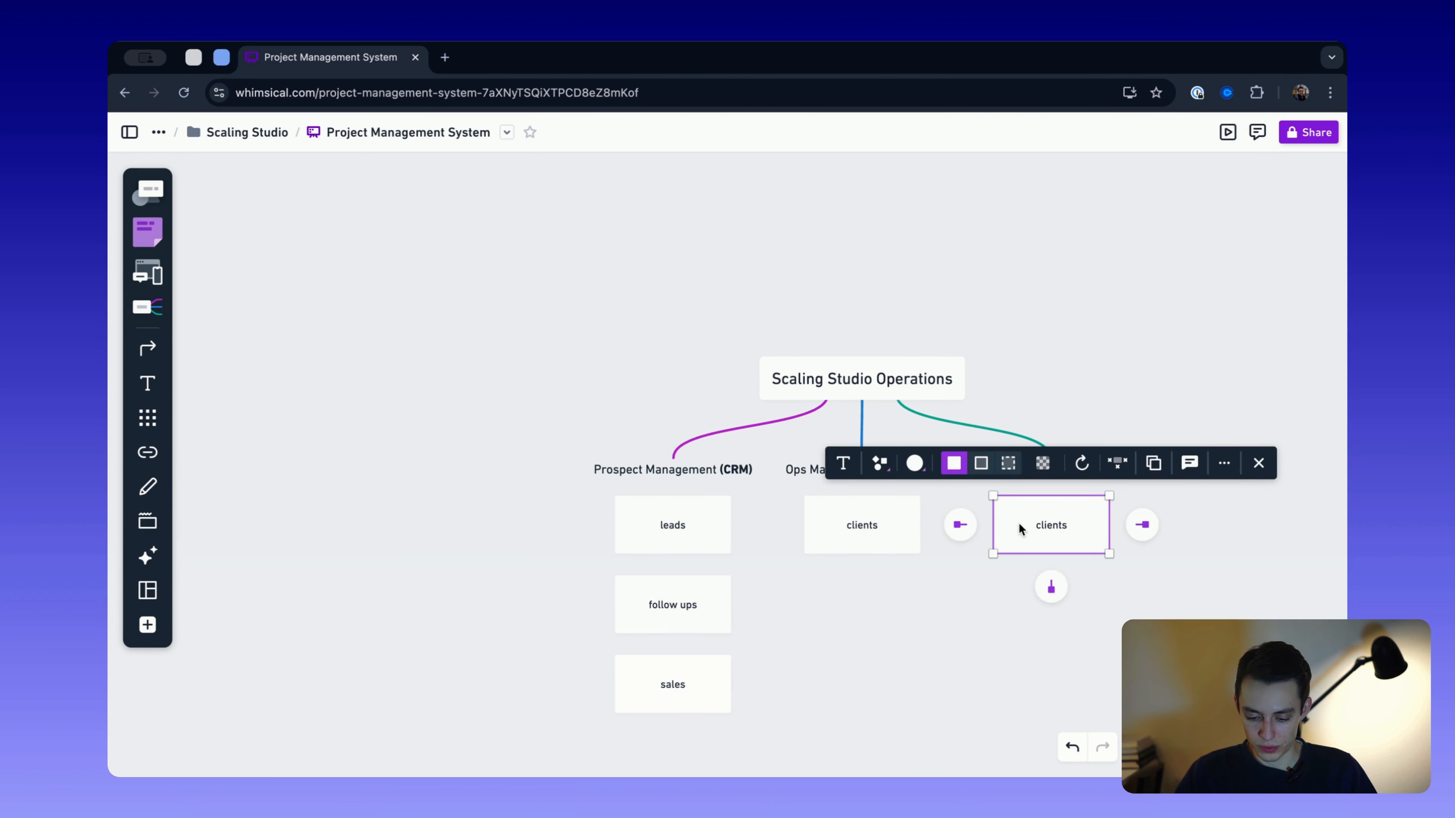
left_click_drag(1017, 526, 838, 607)
key("Return")
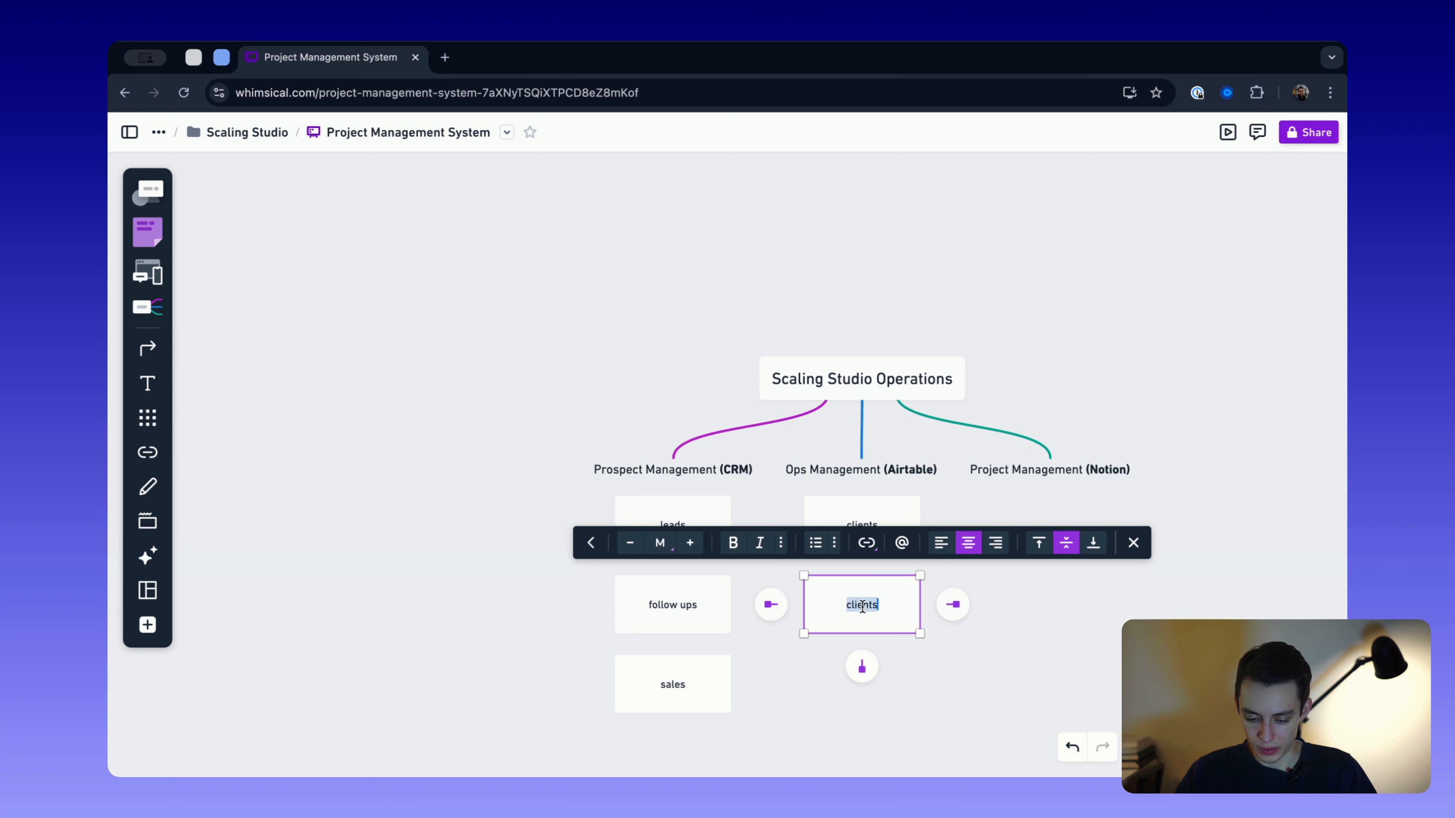
key("BackSpace")
type("o")
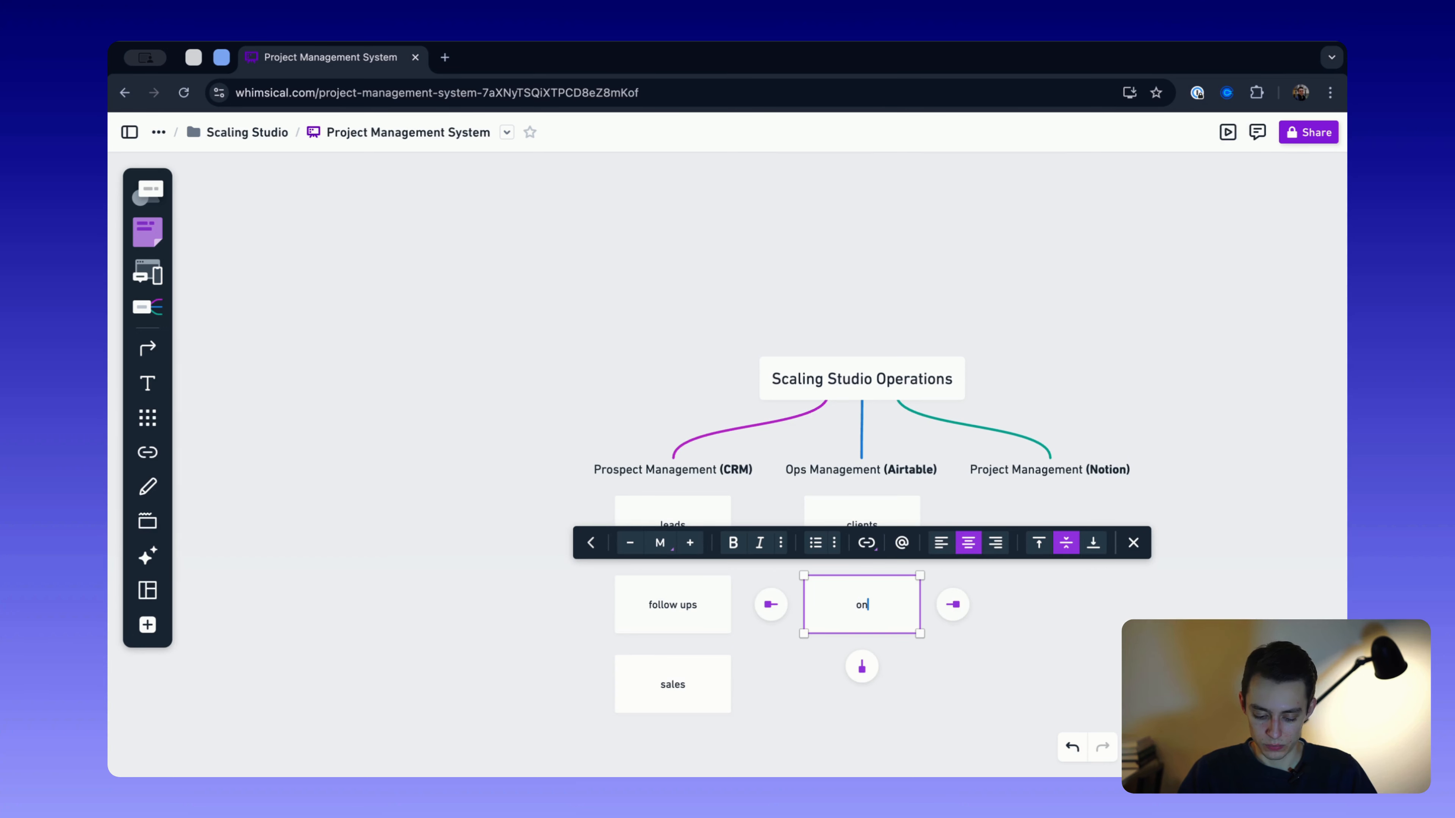
type("n")
key("BackSpace")
key("BackSpace")
type("onboardin")
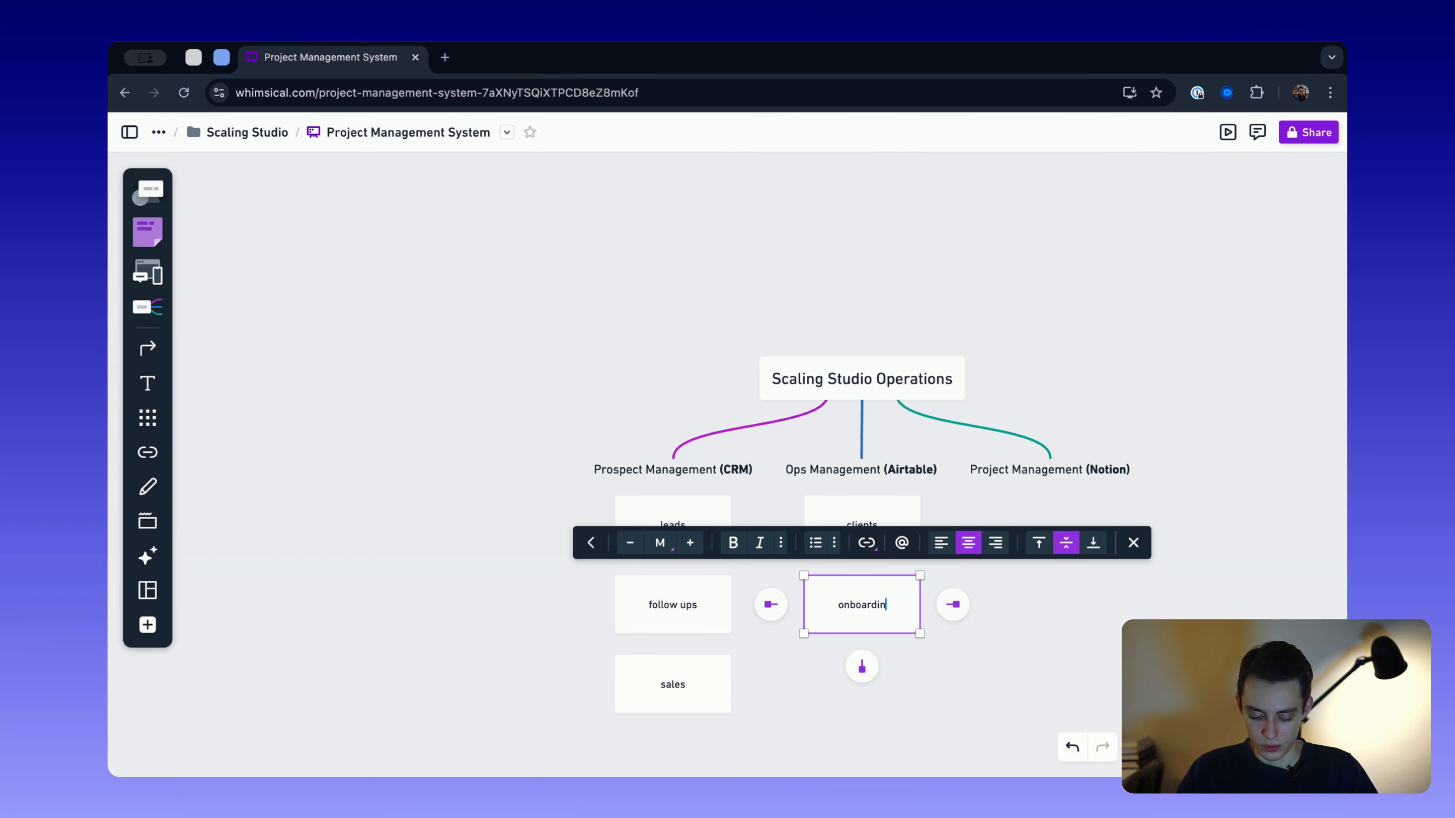
type("g & offboarding")
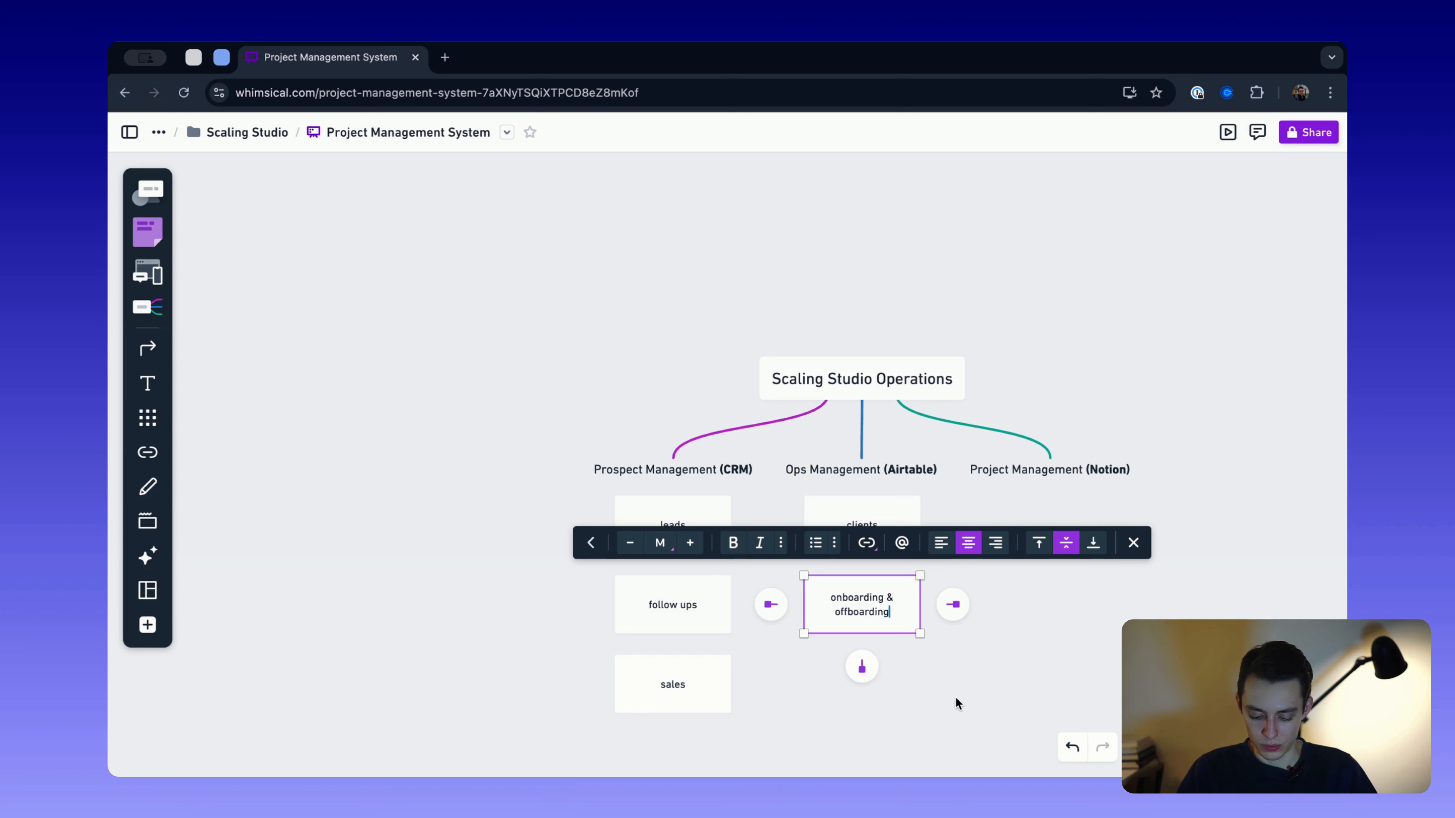
left_click(956, 698)
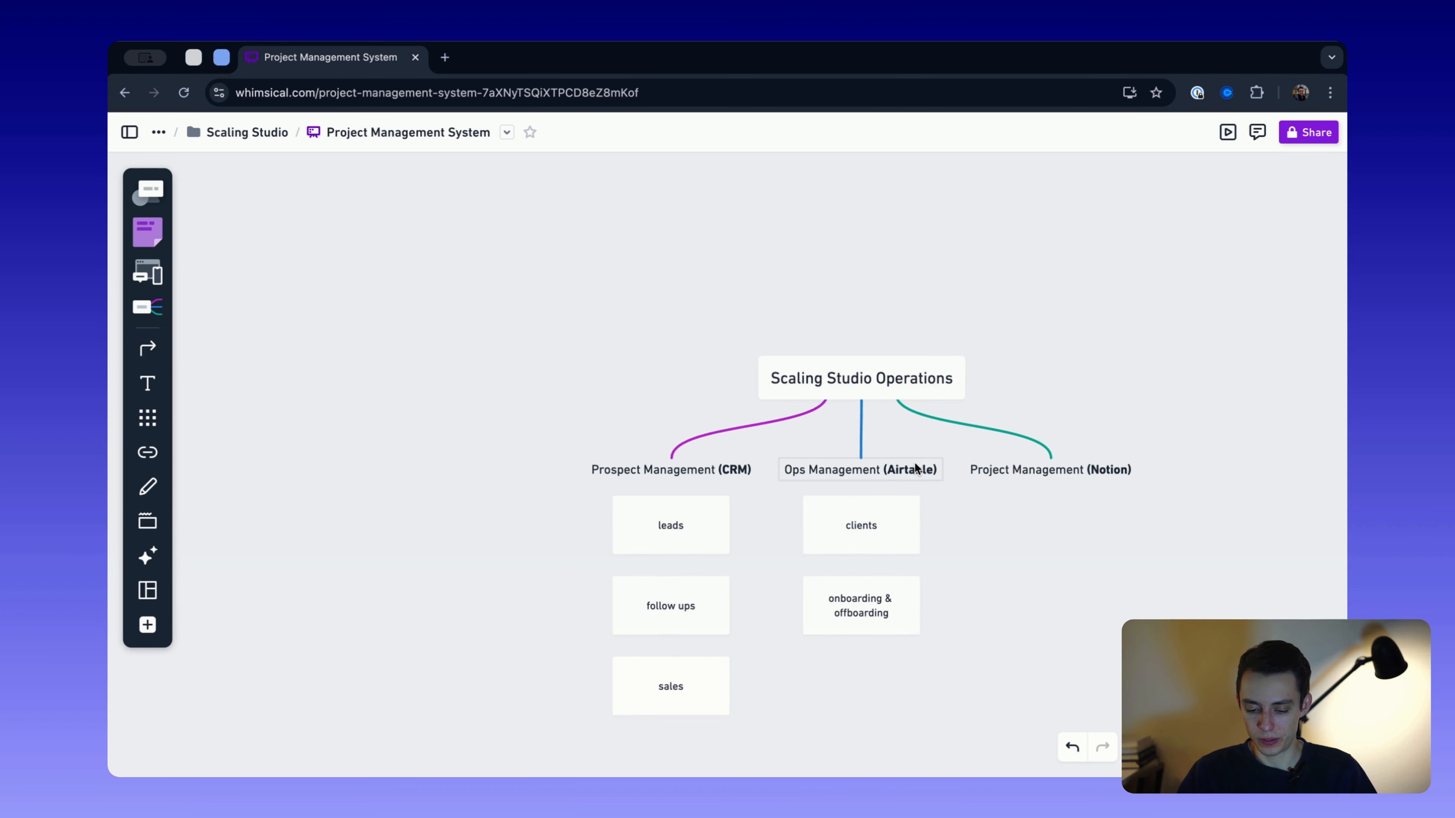
- Duplicate the "onboarding & offboarding" box directly beneath it in the Ops Management column, level with "sales"
scroll(914, 462, "up", 2)
scroll(914, 462, "down", 1)
scroll(914, 462, "right", 1)
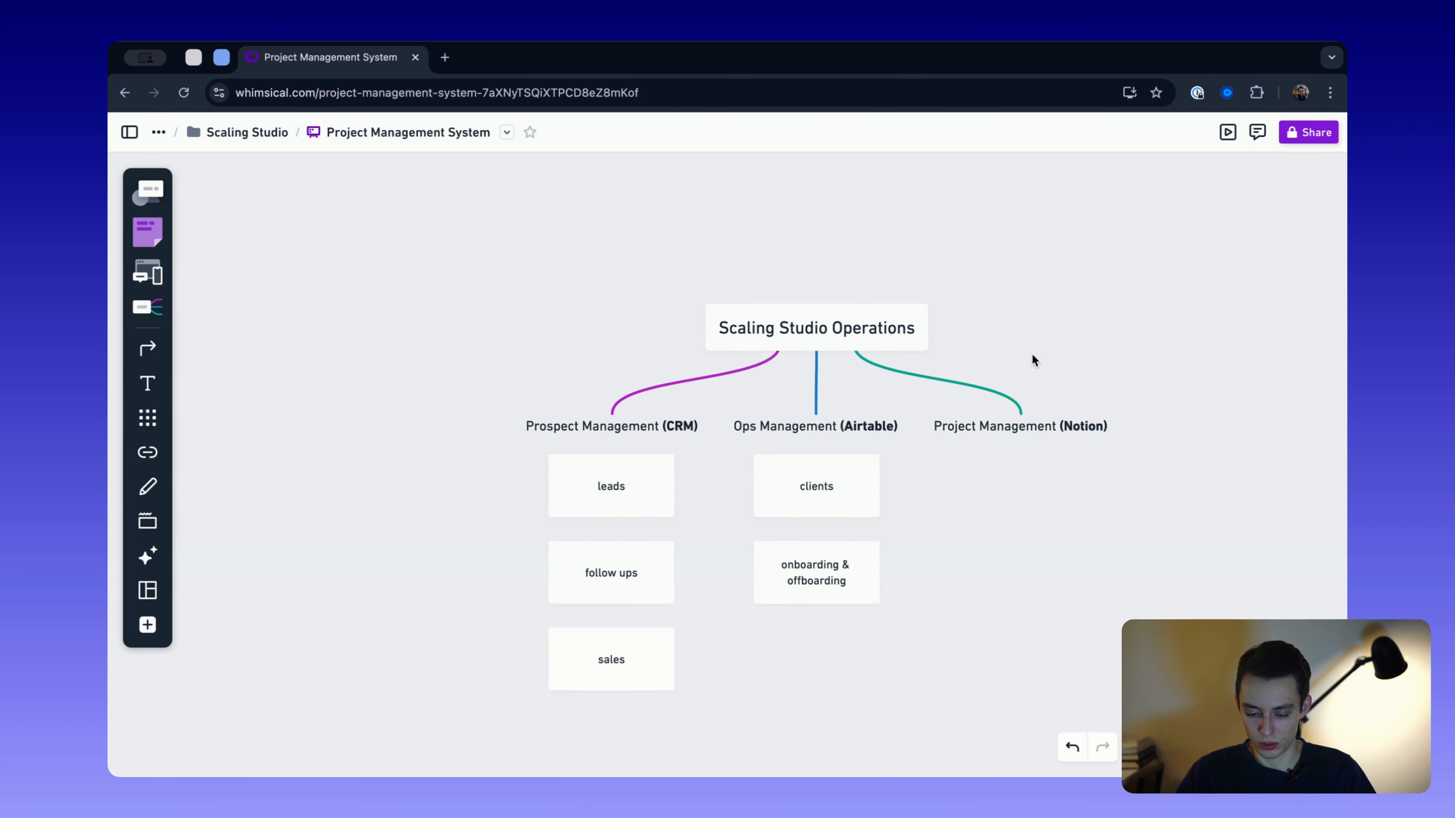
left_click(831, 564)
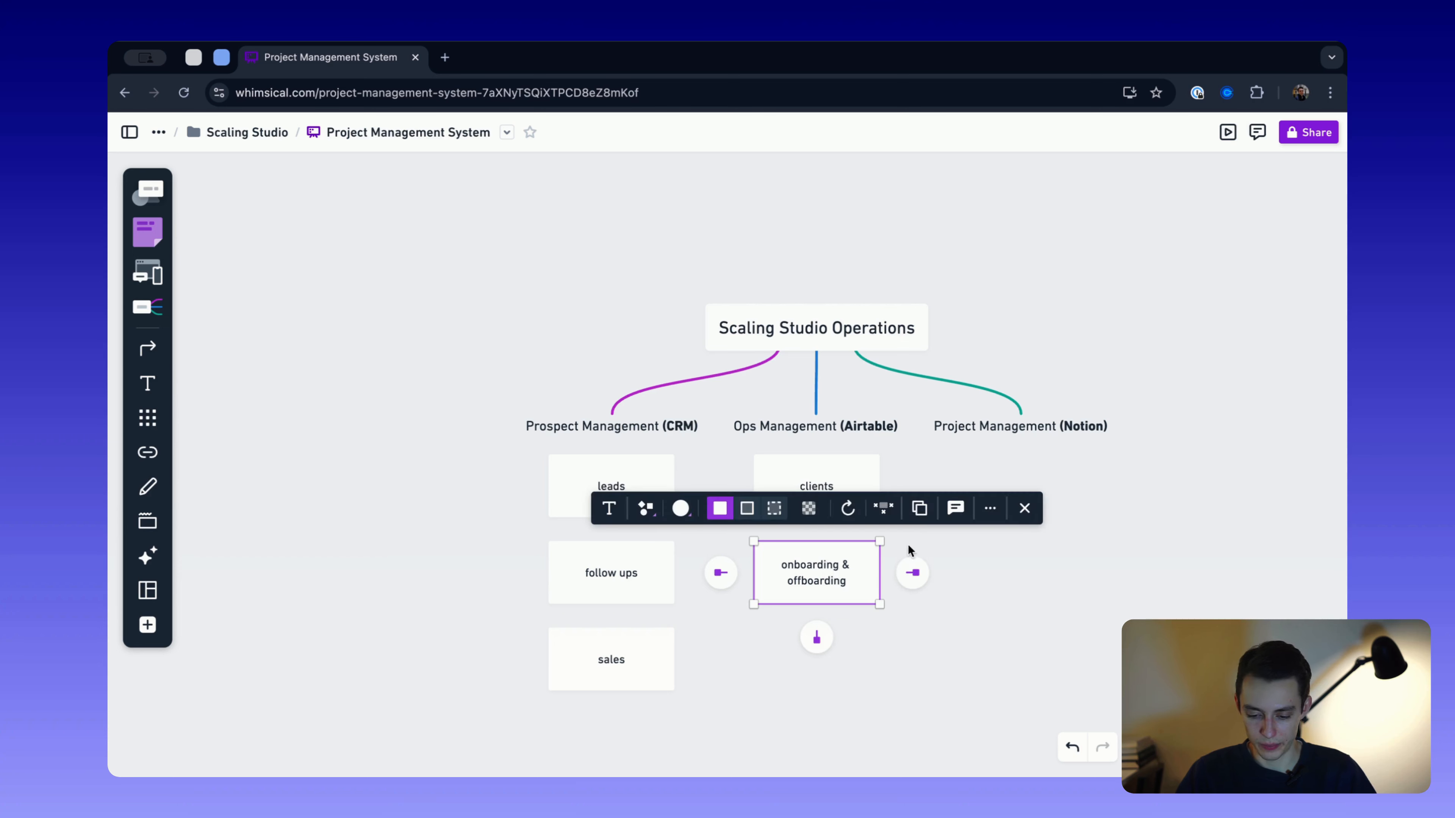
left_click(817, 632)
left_click(1015, 684)
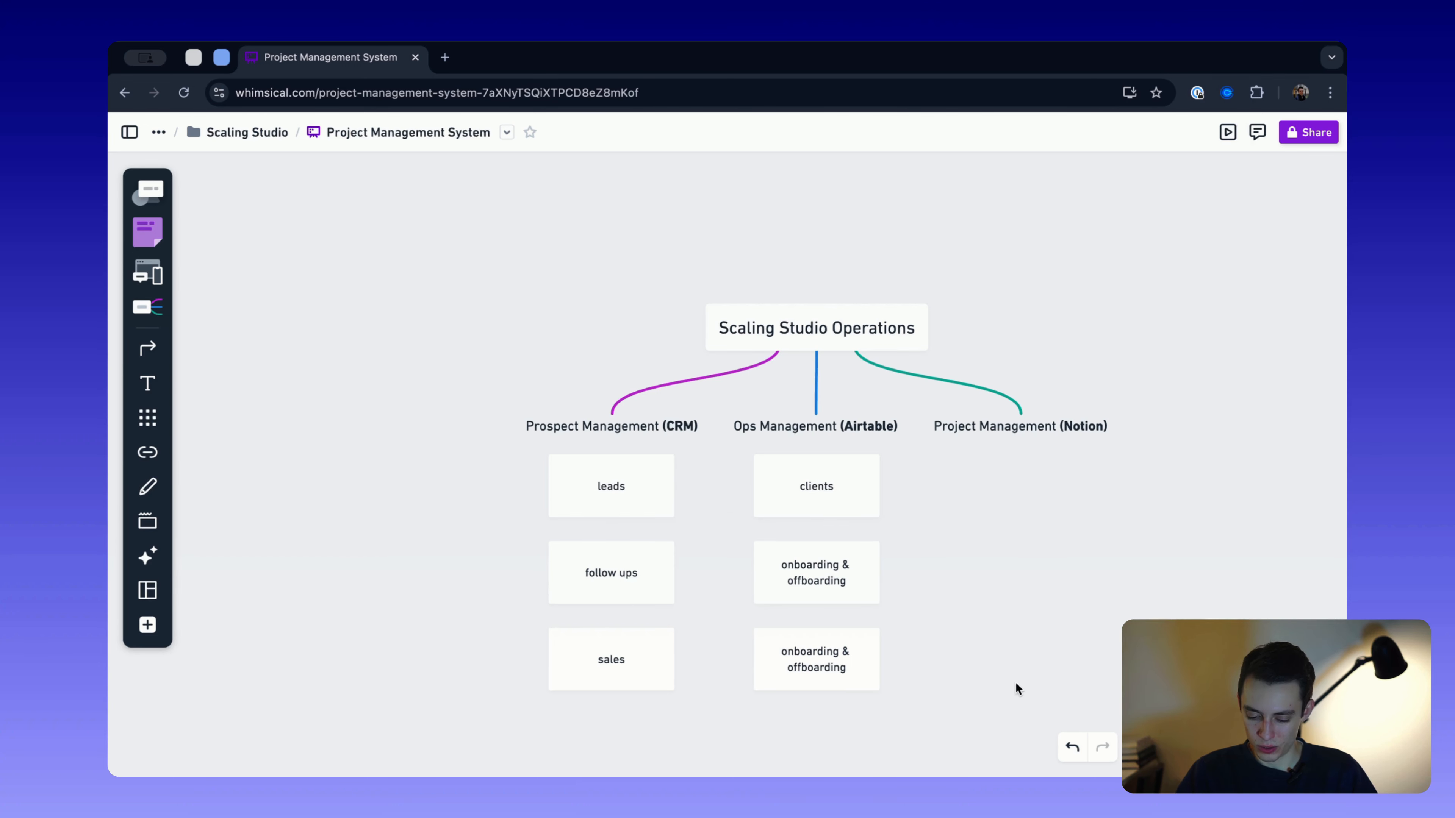
- Relabel the lowest box in the "Ops Management (Airtable)" column "people, finances, invoices, etc"
left_click(807, 669)
left_click(807, 669)
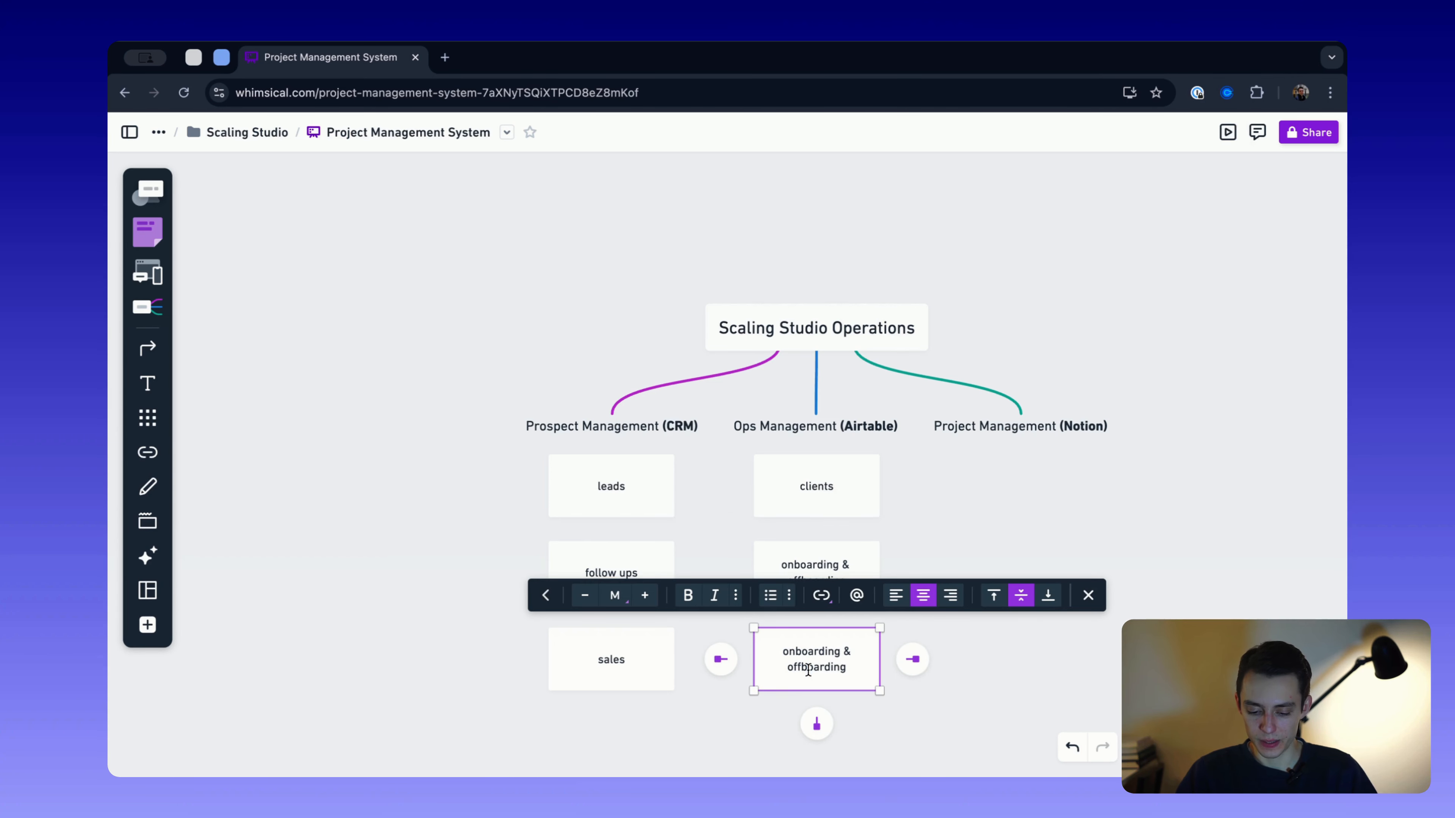
type("people, finances, ")
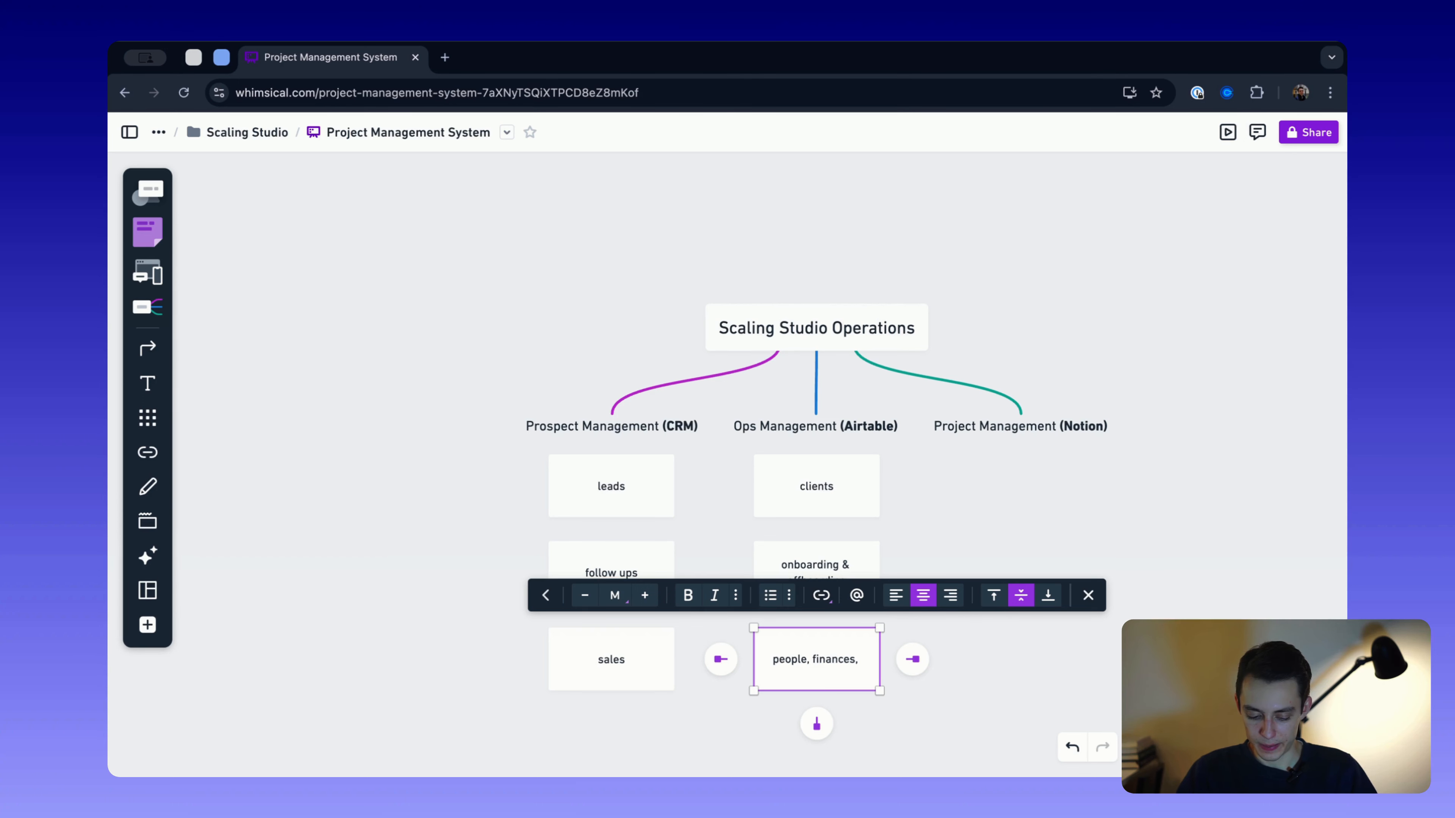
type("invoices, etc")
left_click(1031, 668)
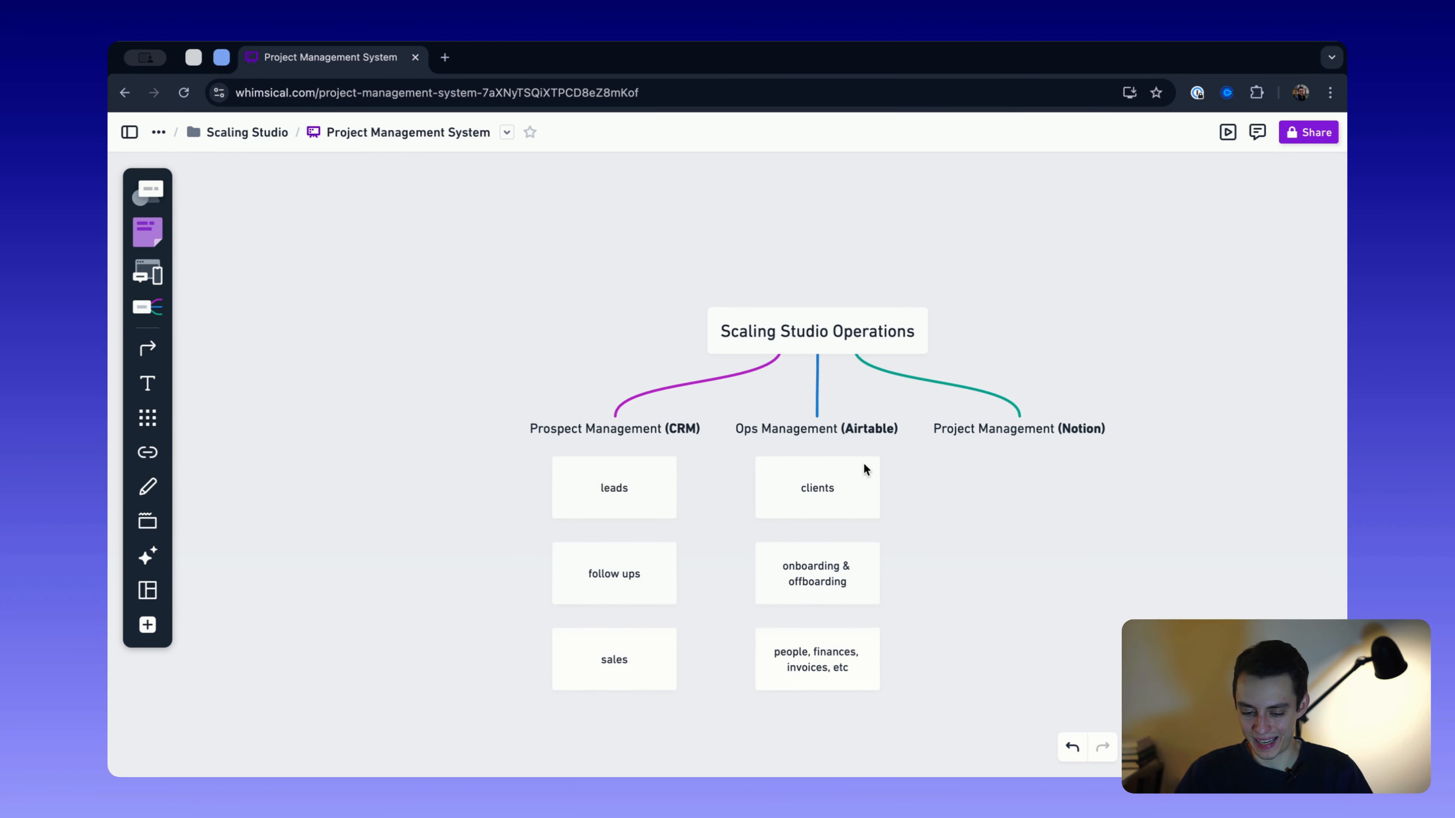
- Copy the "clients" box to beneath the "Project Management (Notion)" branch and label the copy "projects"
scroll(887, 513, "down", 5)
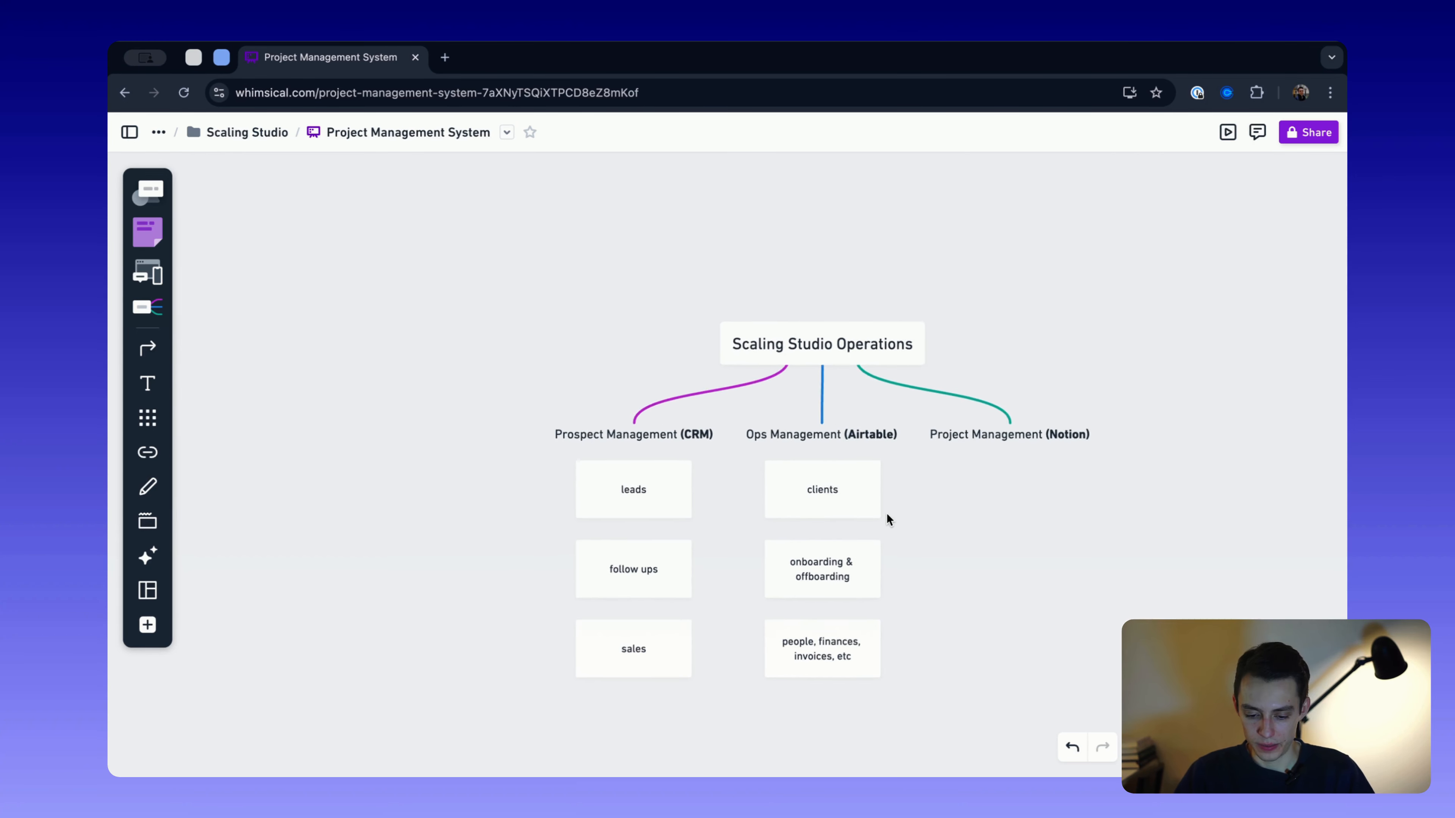
left_click(768, 499)
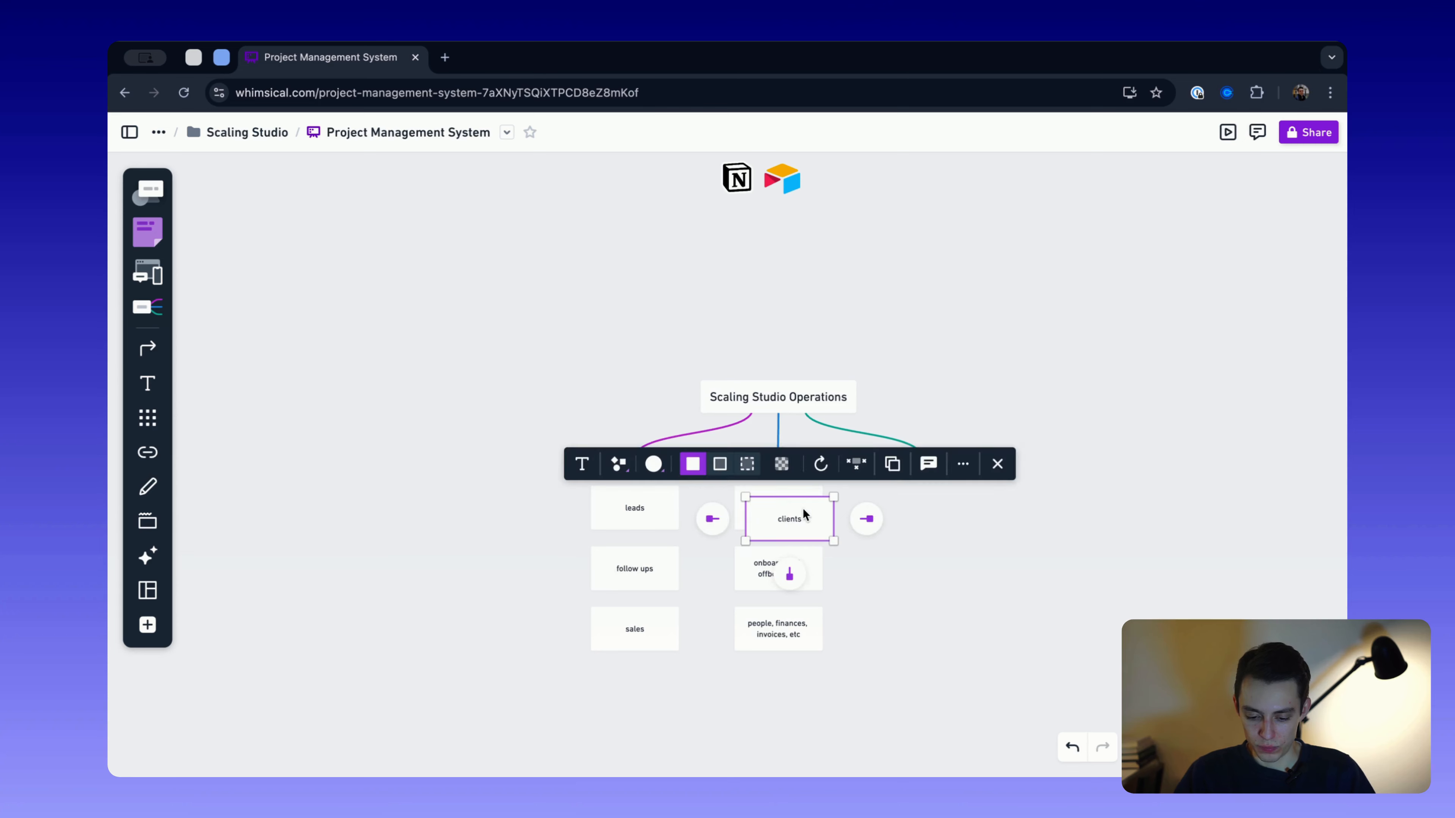
left_click_drag(803, 508, 927, 502, "alt")
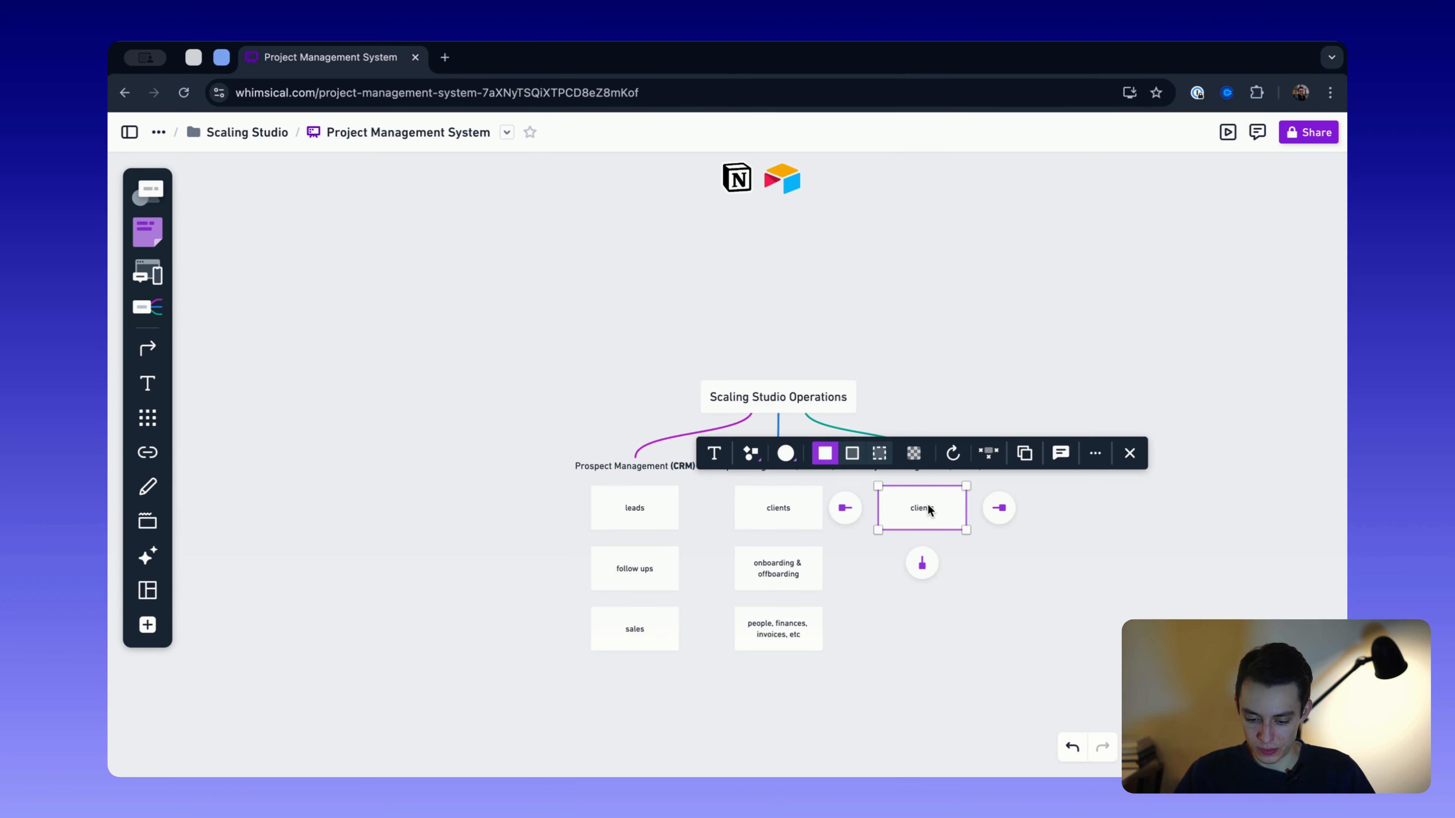
left_click(934, 623)
double_click(917, 488)
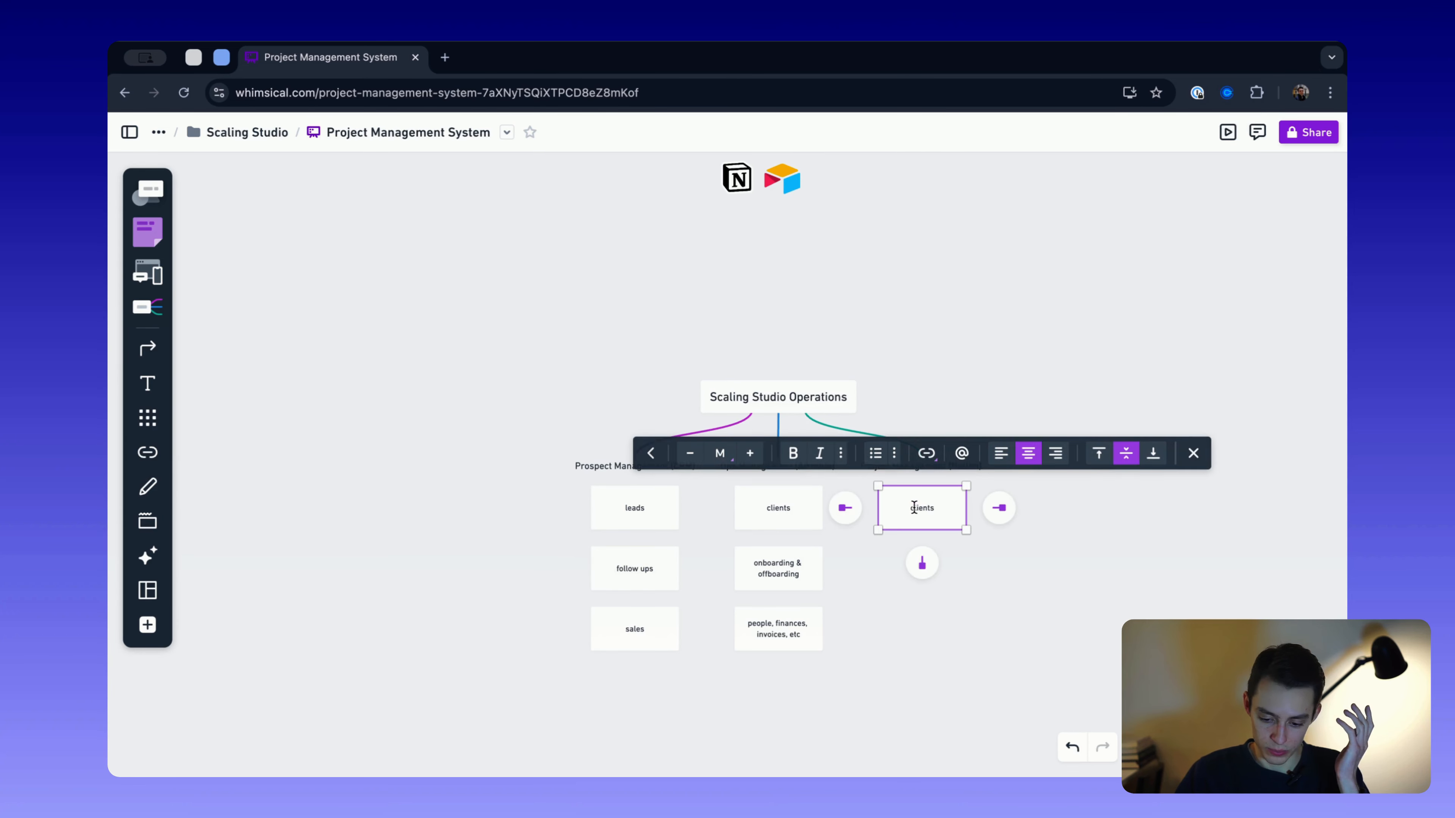
type("projects")
left_click(981, 544)
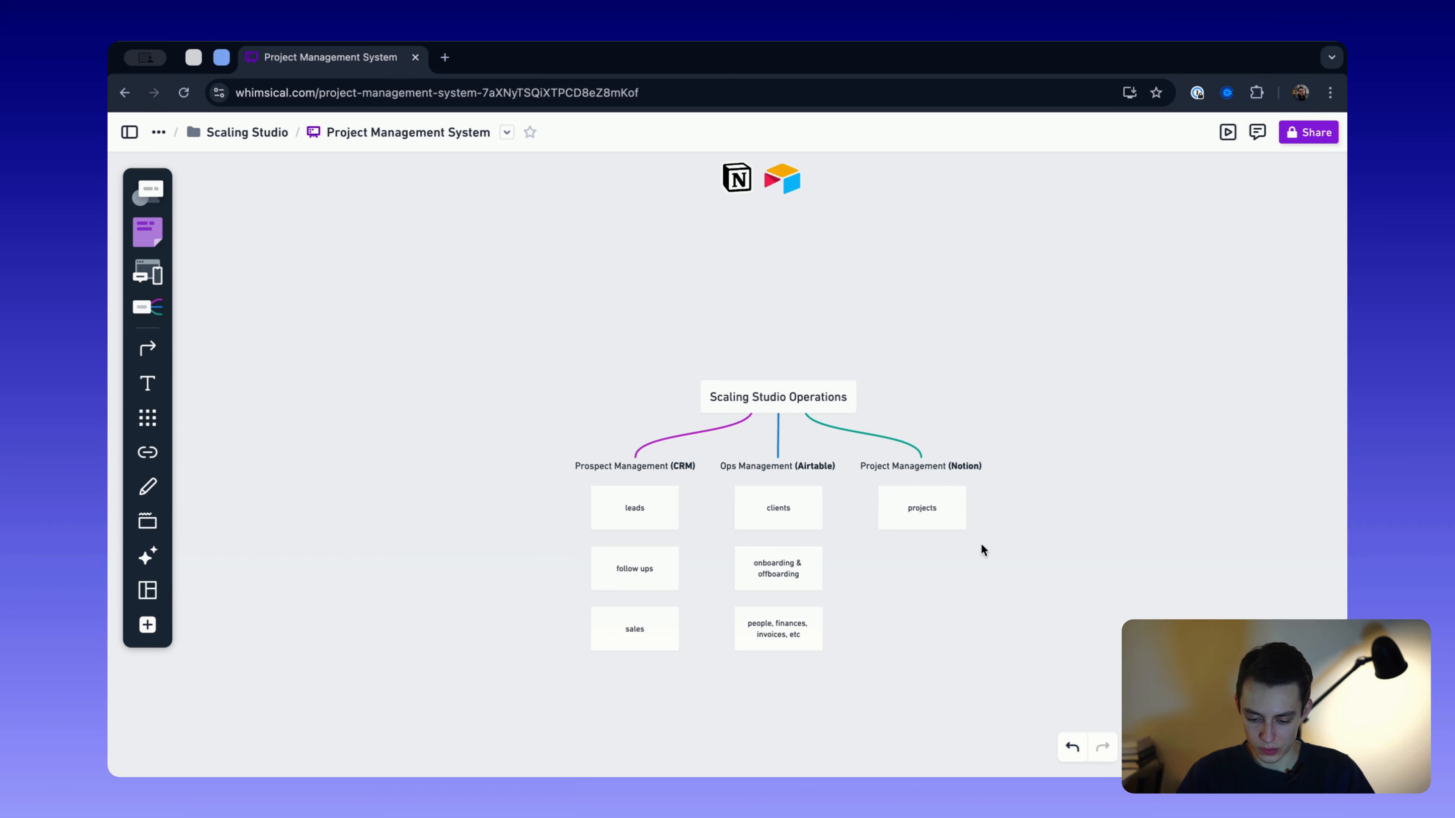
- Add an arrow-connected box beneath "projects" and move it up level with the "onboarding & offboarding" box
left_click(932, 499)
scroll(932, 499, "up", 3, "ctrl")
left_click(917, 575)
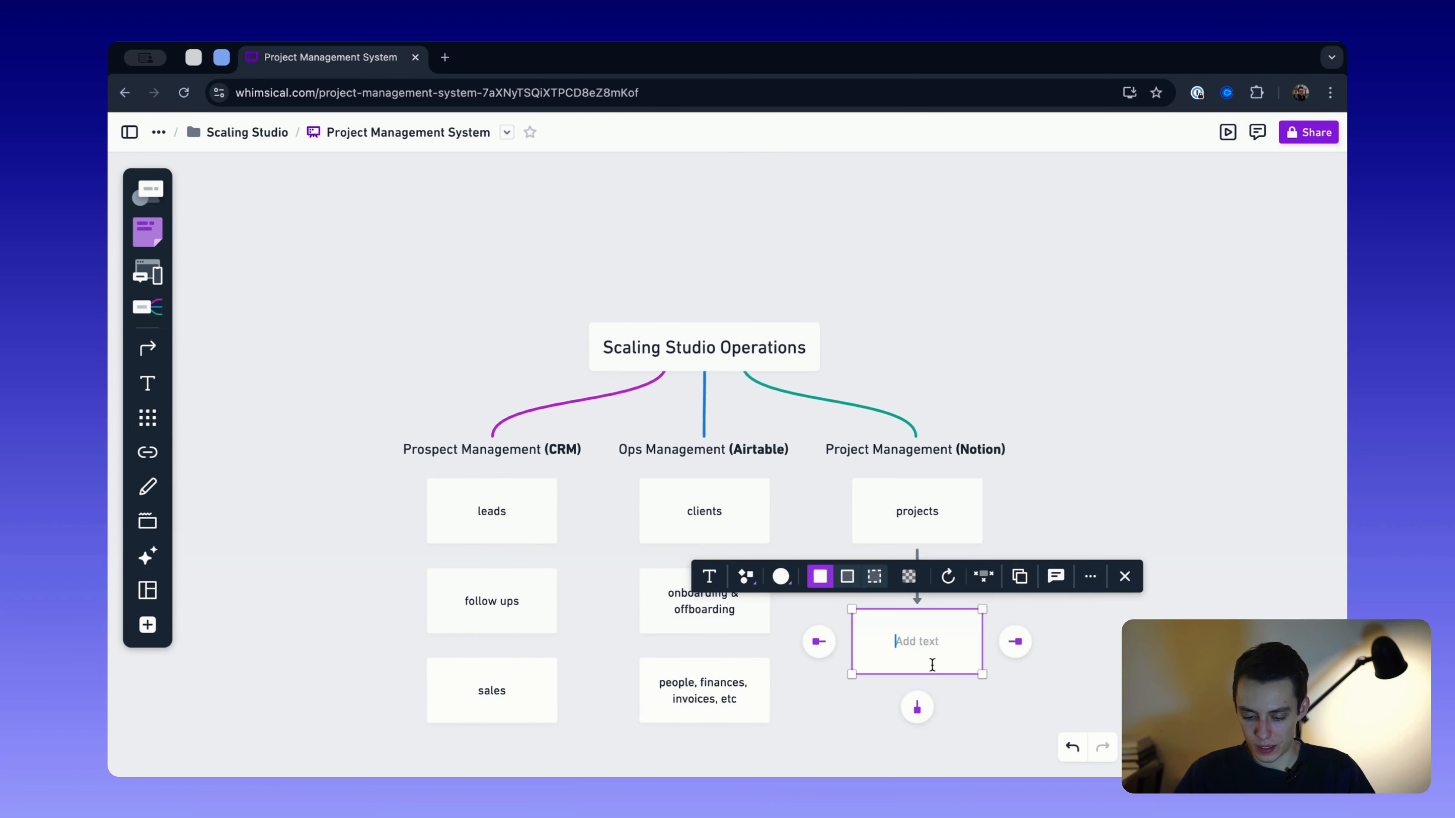
left_click_drag(940, 648, 929, 611)
left_click(919, 598)
left_click(997, 619)
- Label the empty box beneath "projects" with the text "tasks"
left_click(928, 611)
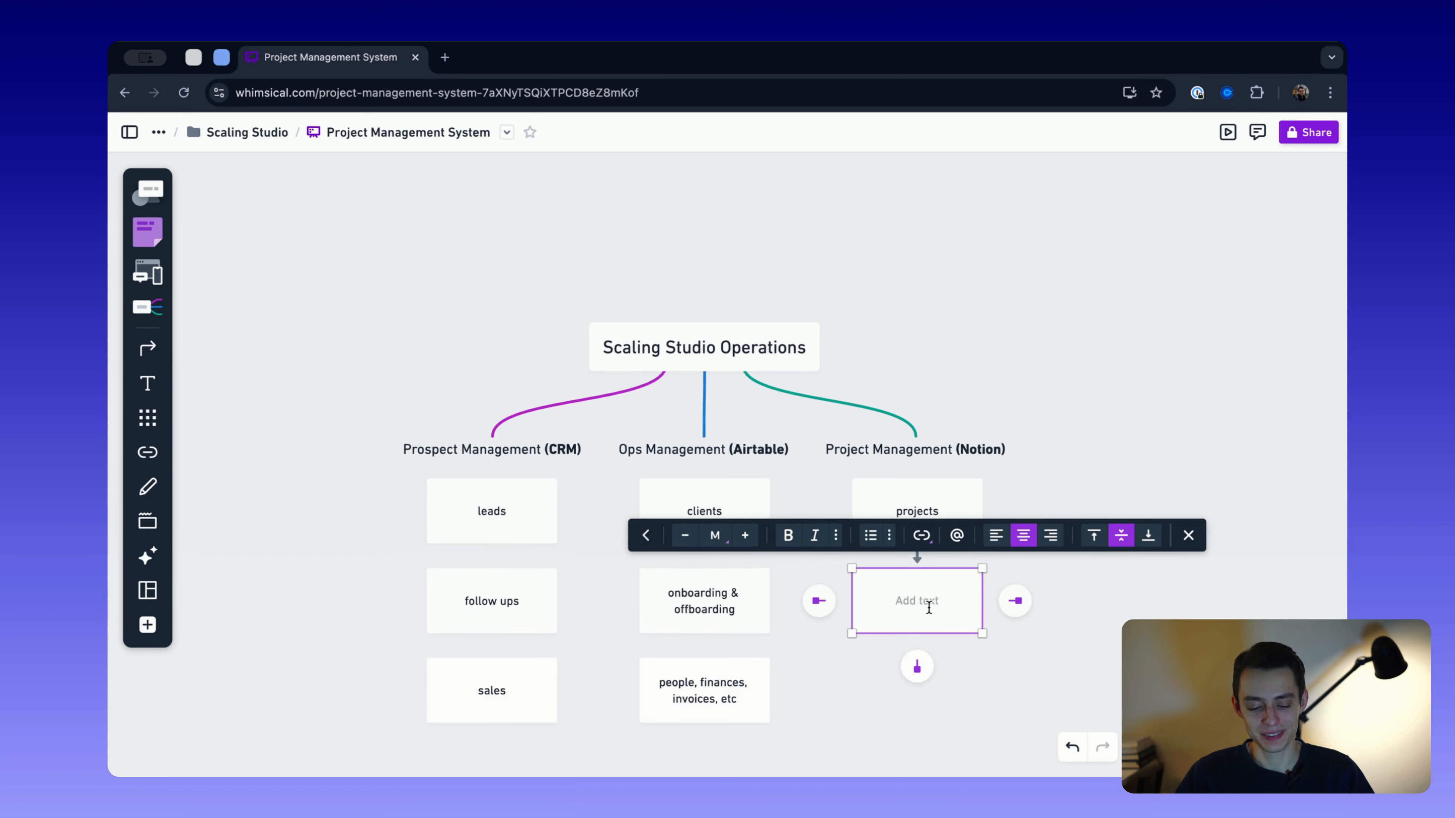
left_click(1059, 630)
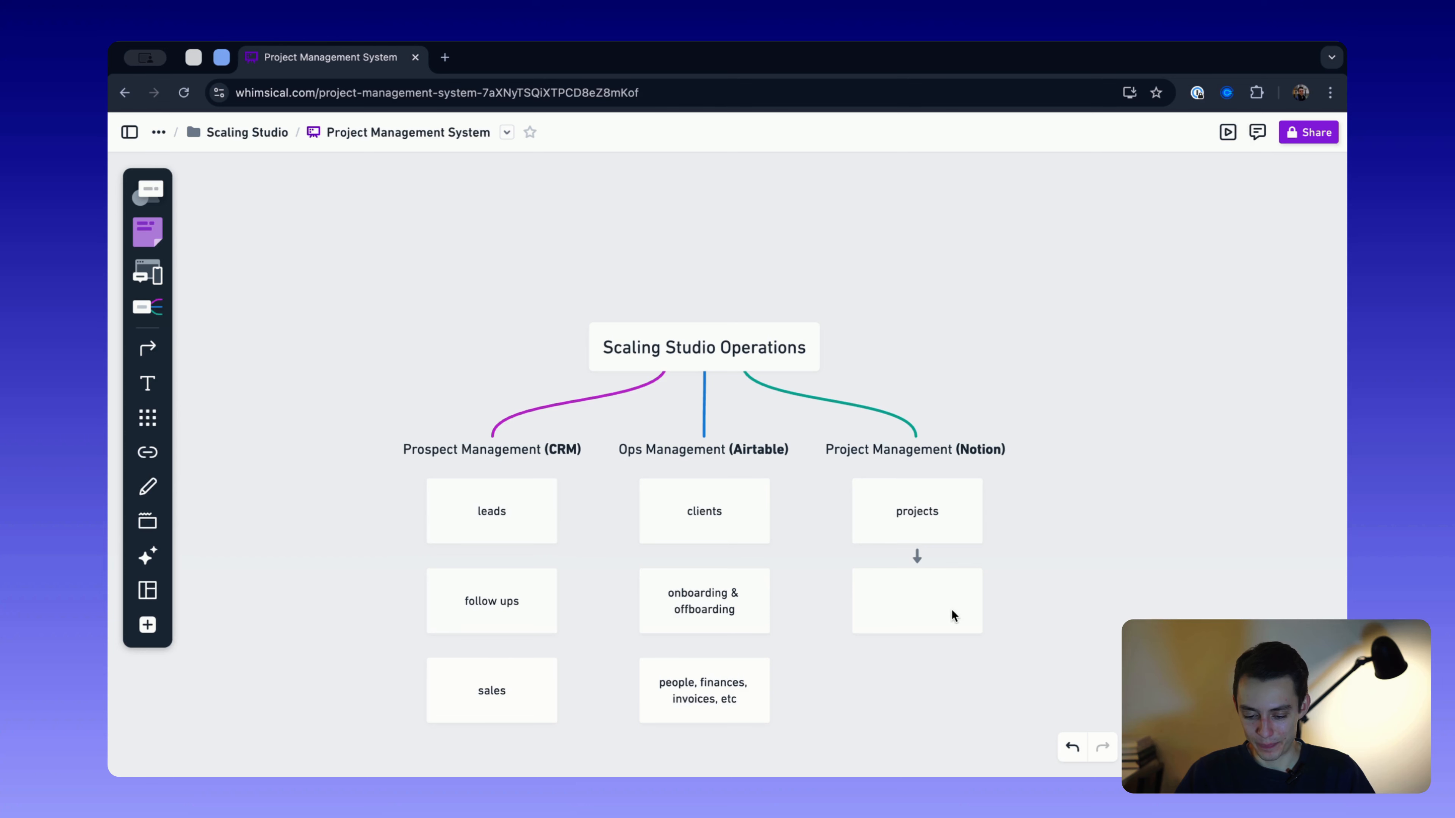
left_click(924, 602)
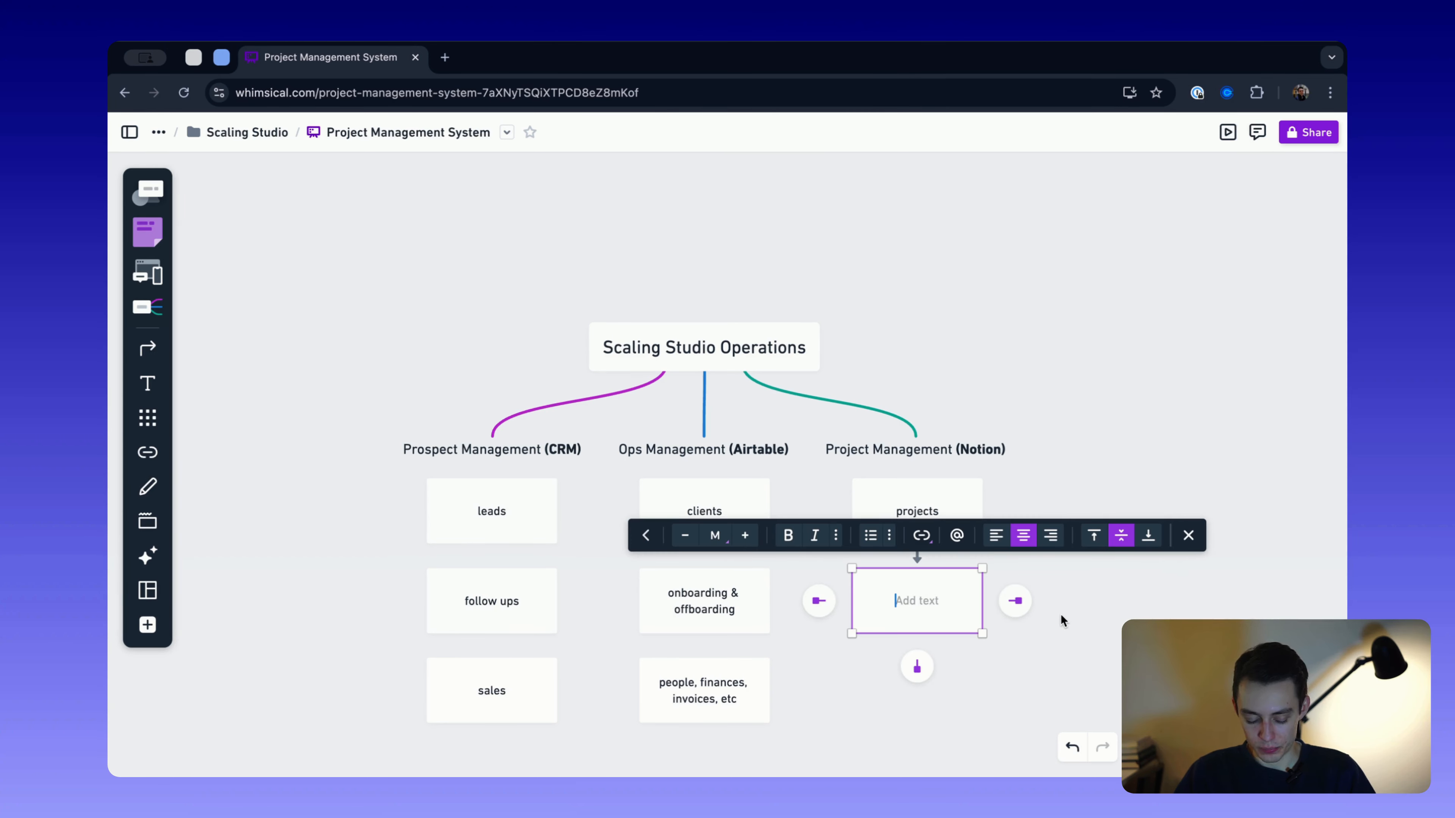
type("tasks")
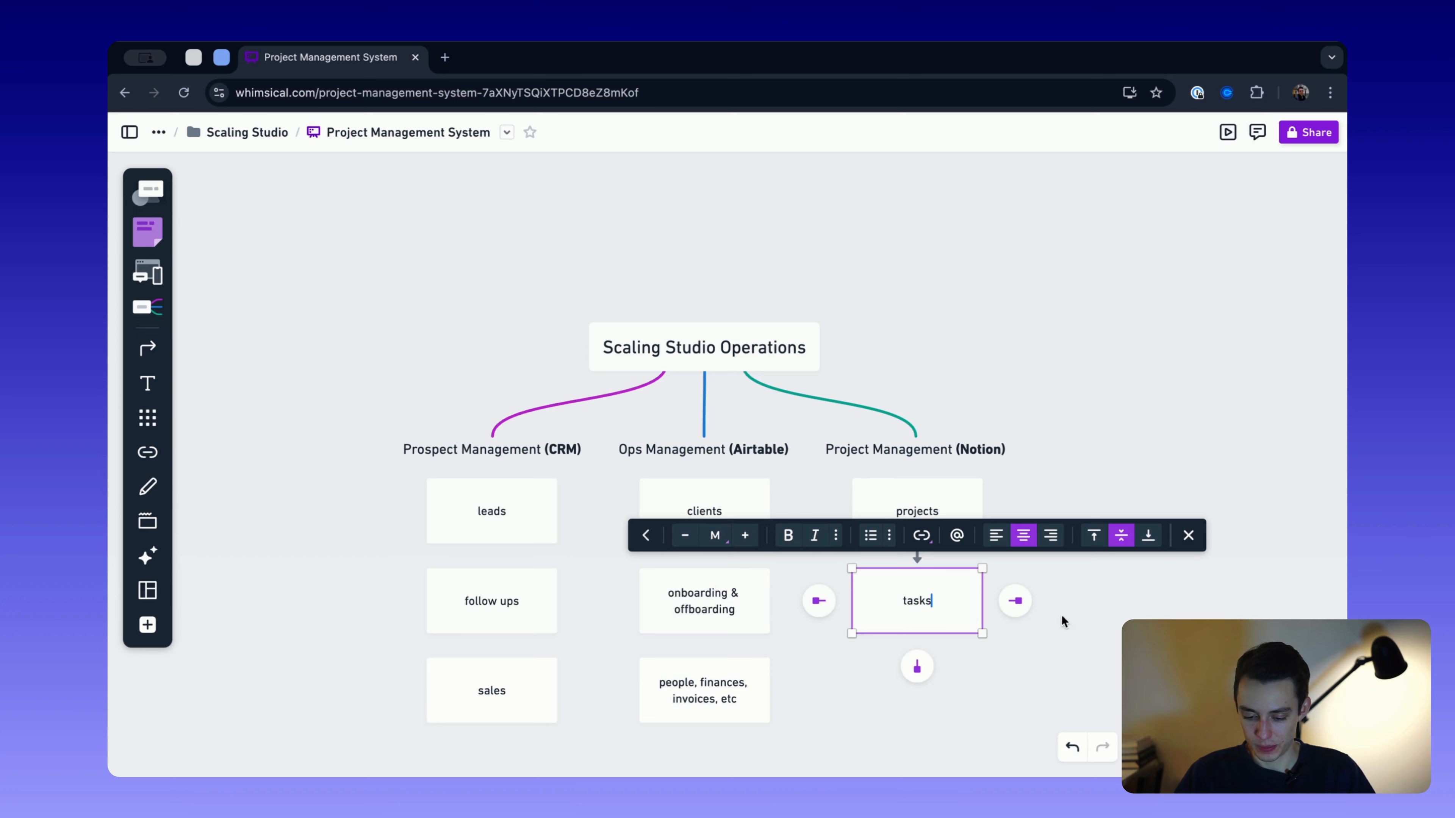
left_click(1061, 615)
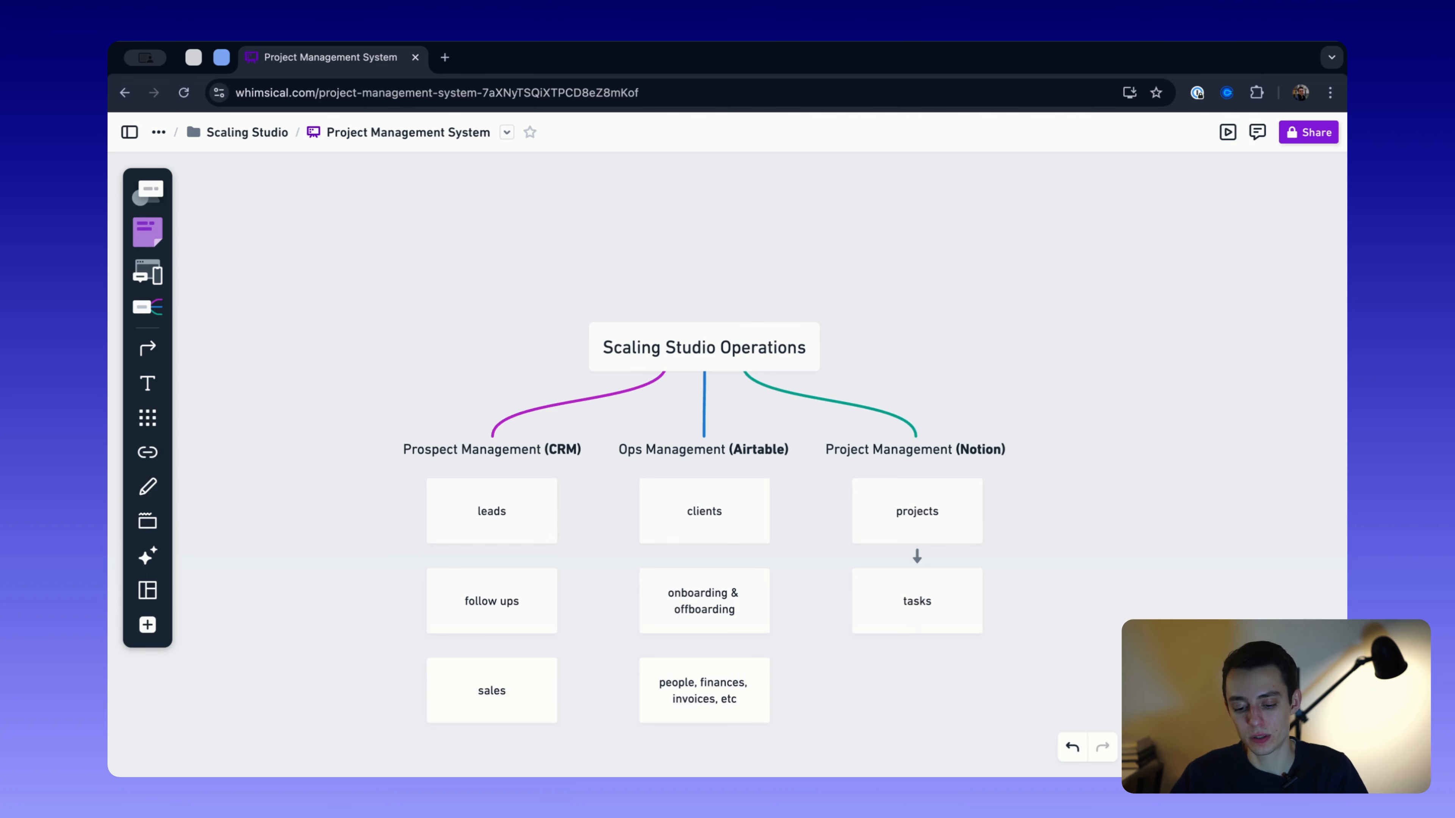
- Add an arrow-connected box beneath "tasks", level with "sales", and label it "notes, tables, links, photos, etc"
left_click(933, 599)
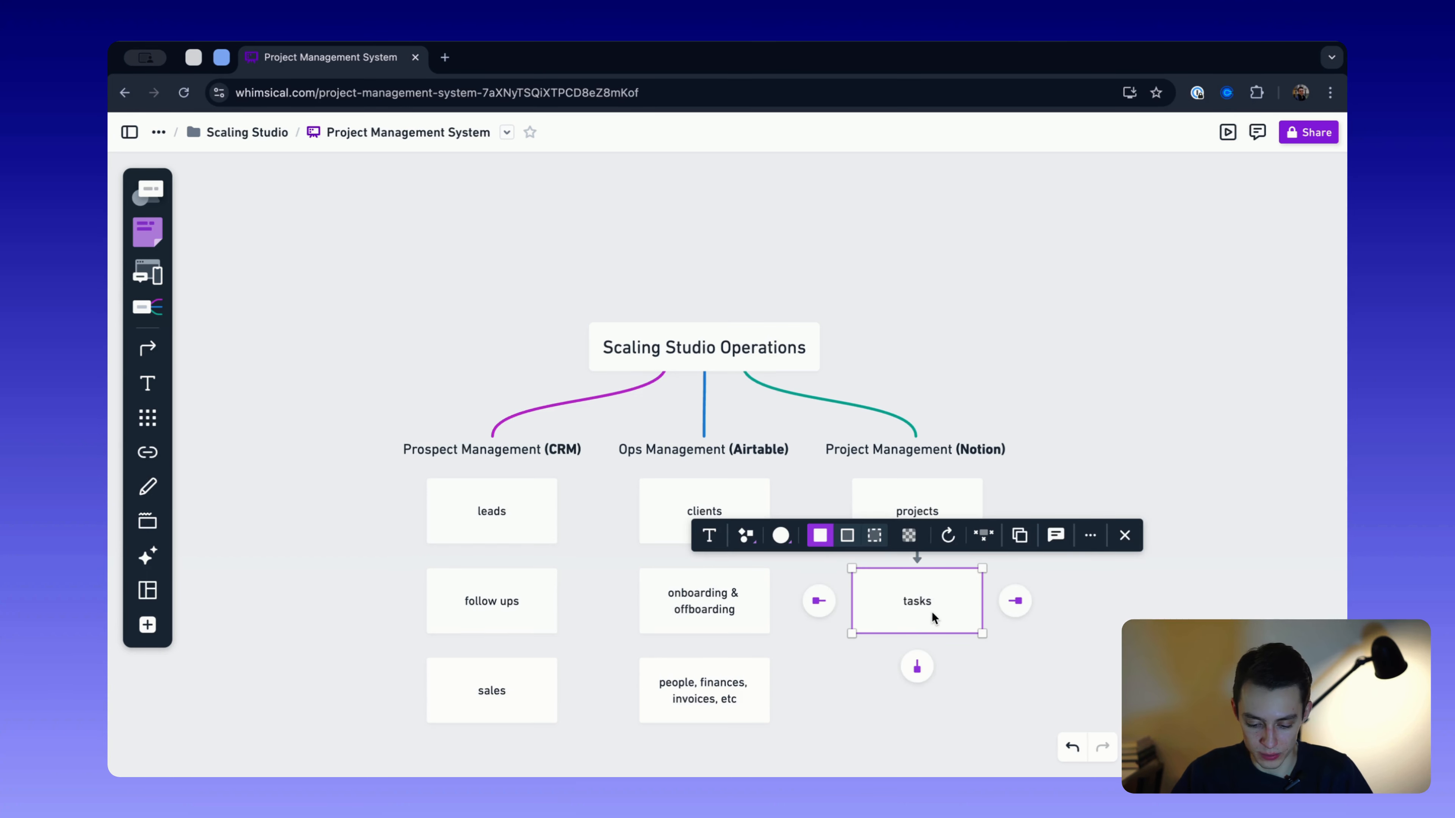
left_click(918, 656)
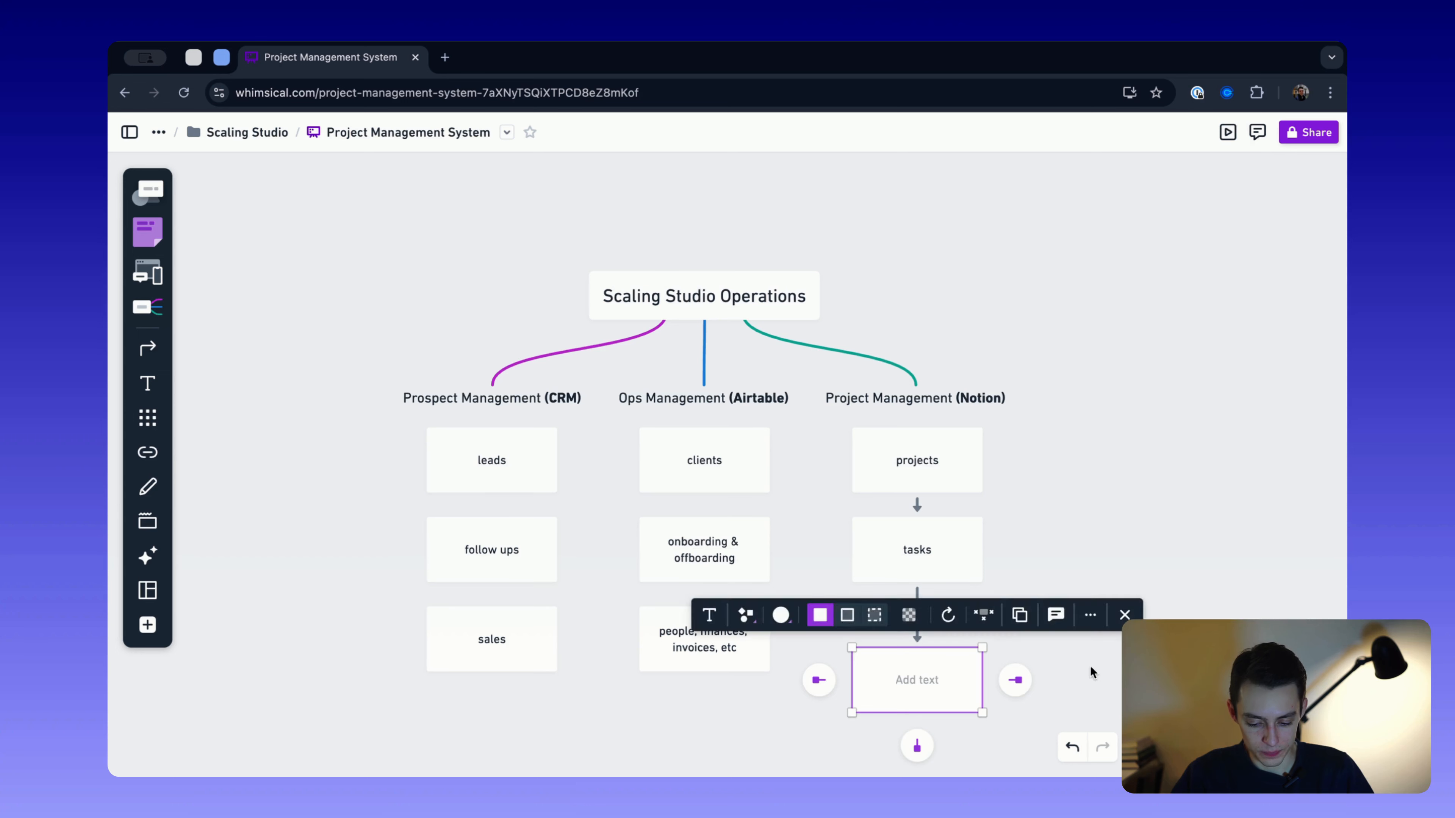
left_click(1068, 662)
double_click(926, 659)
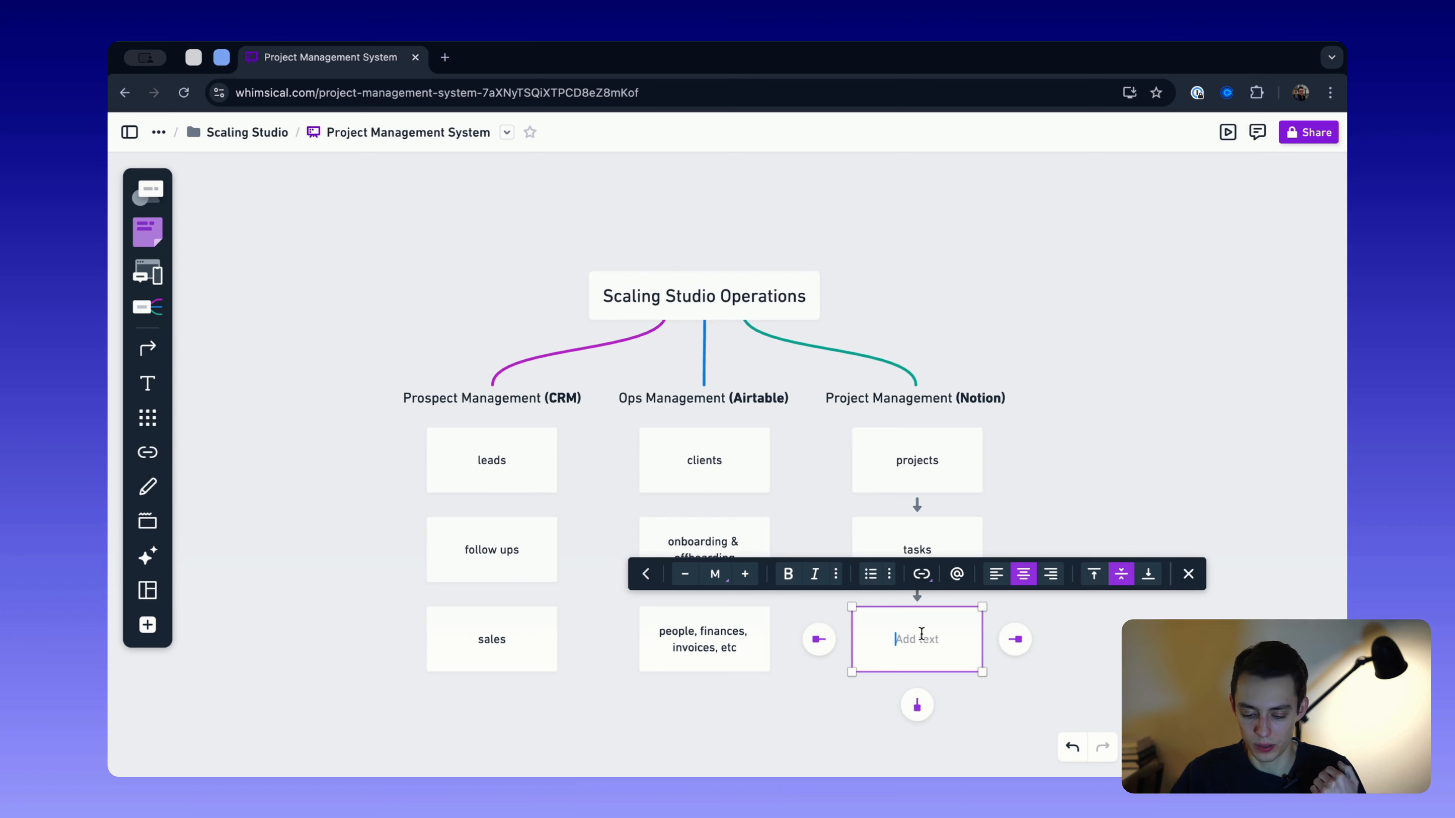
type("notes, ")
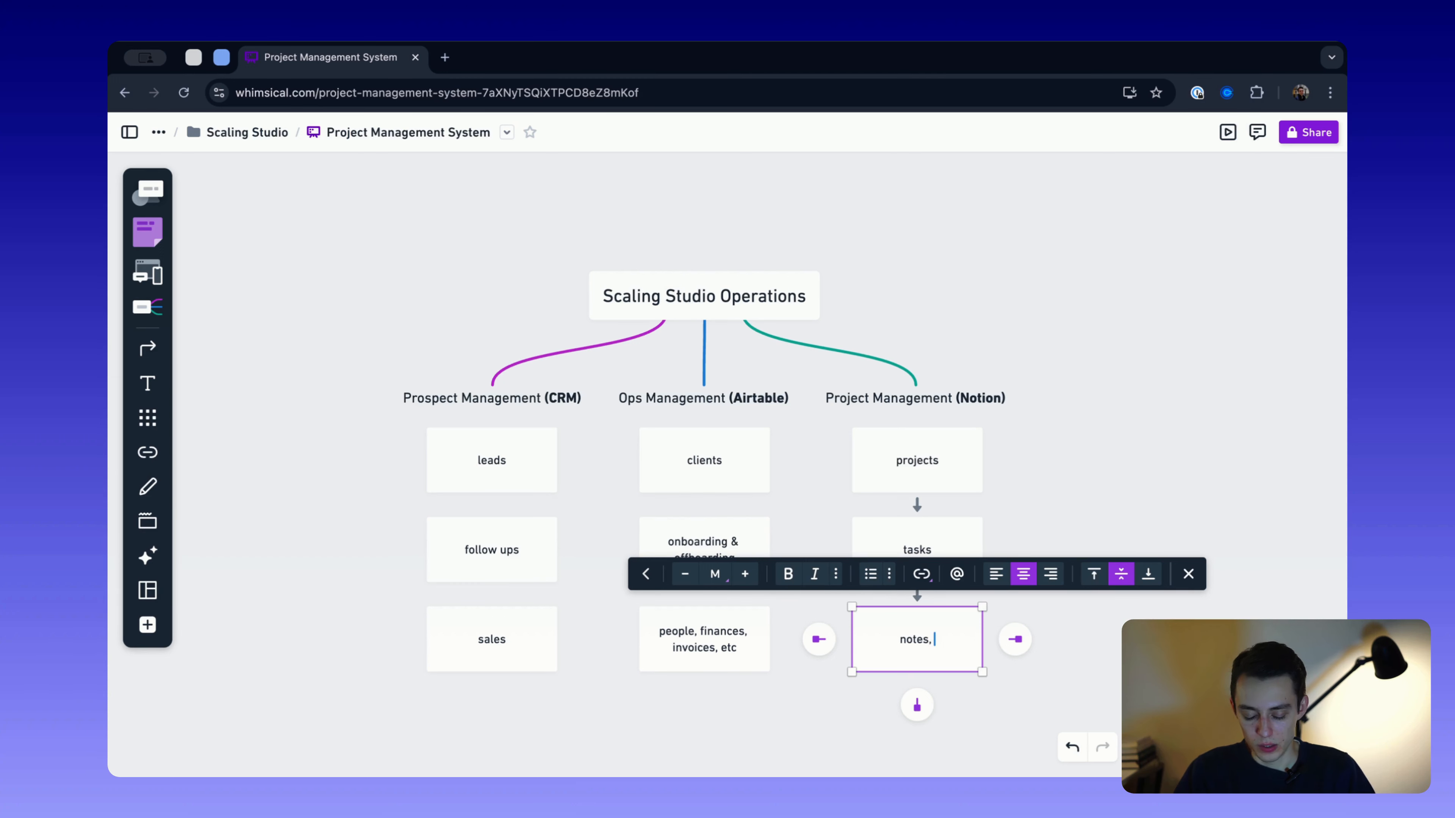
type("tables, link")
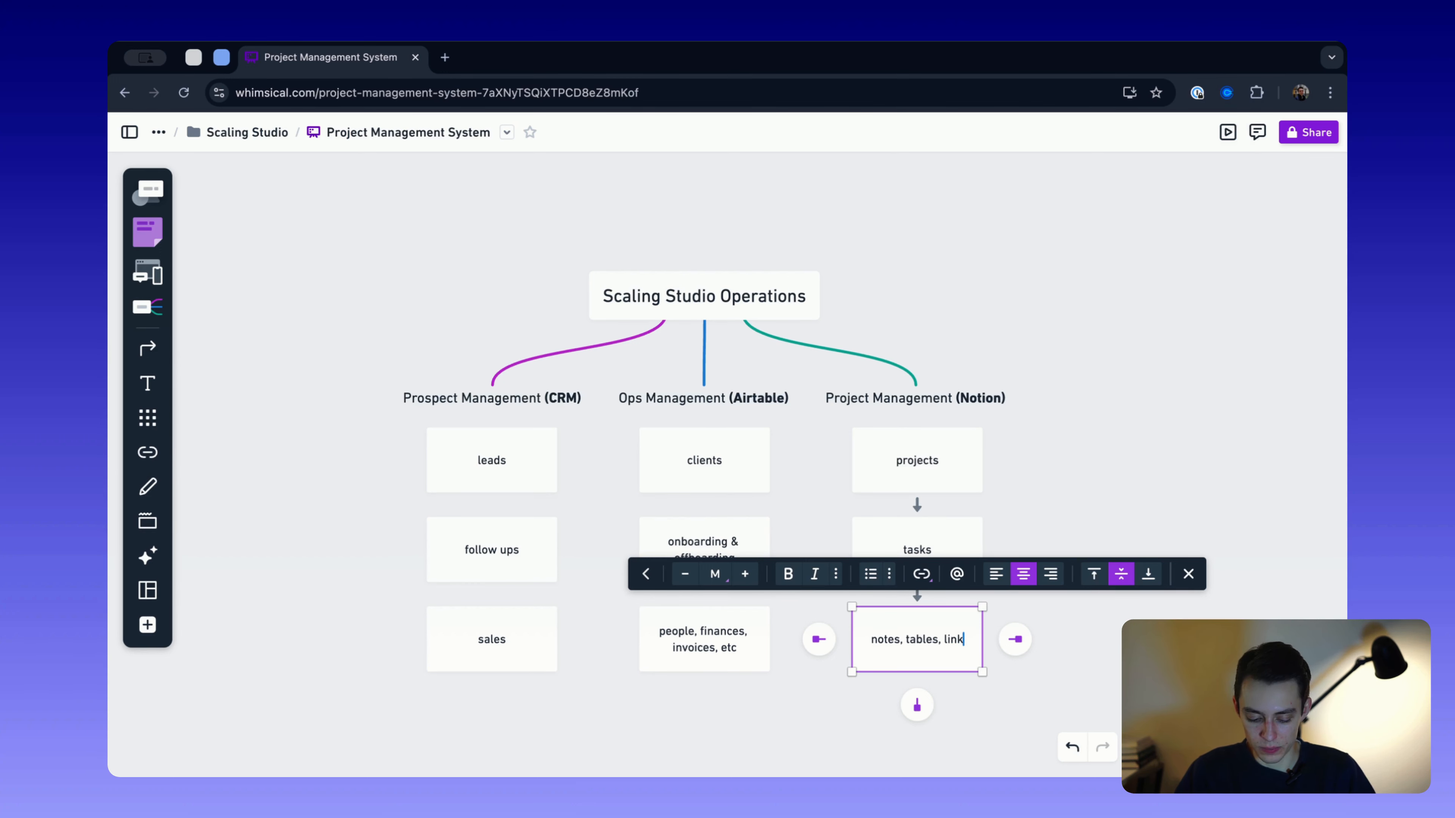
type("s, photos, ")
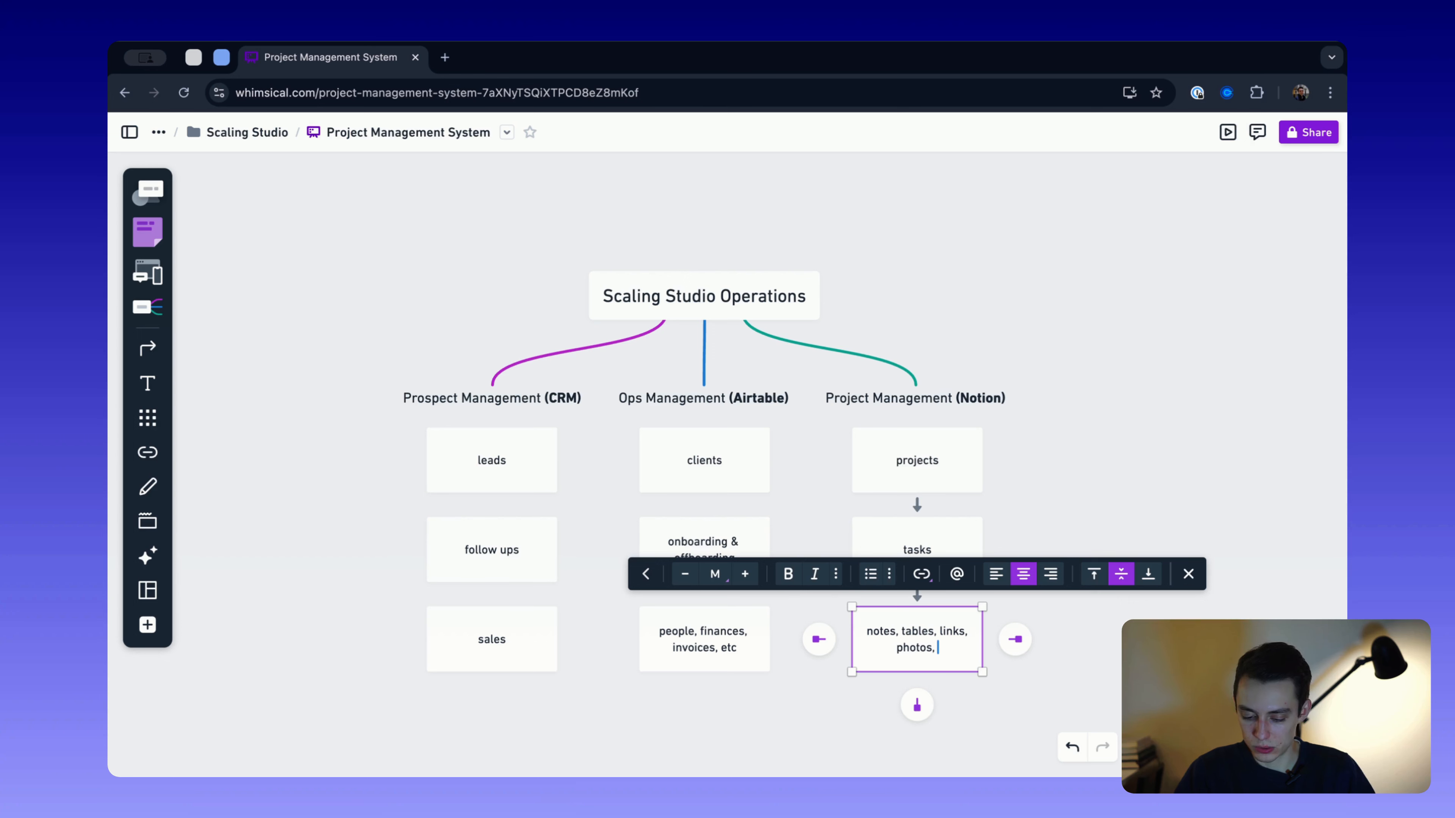
type("etc")
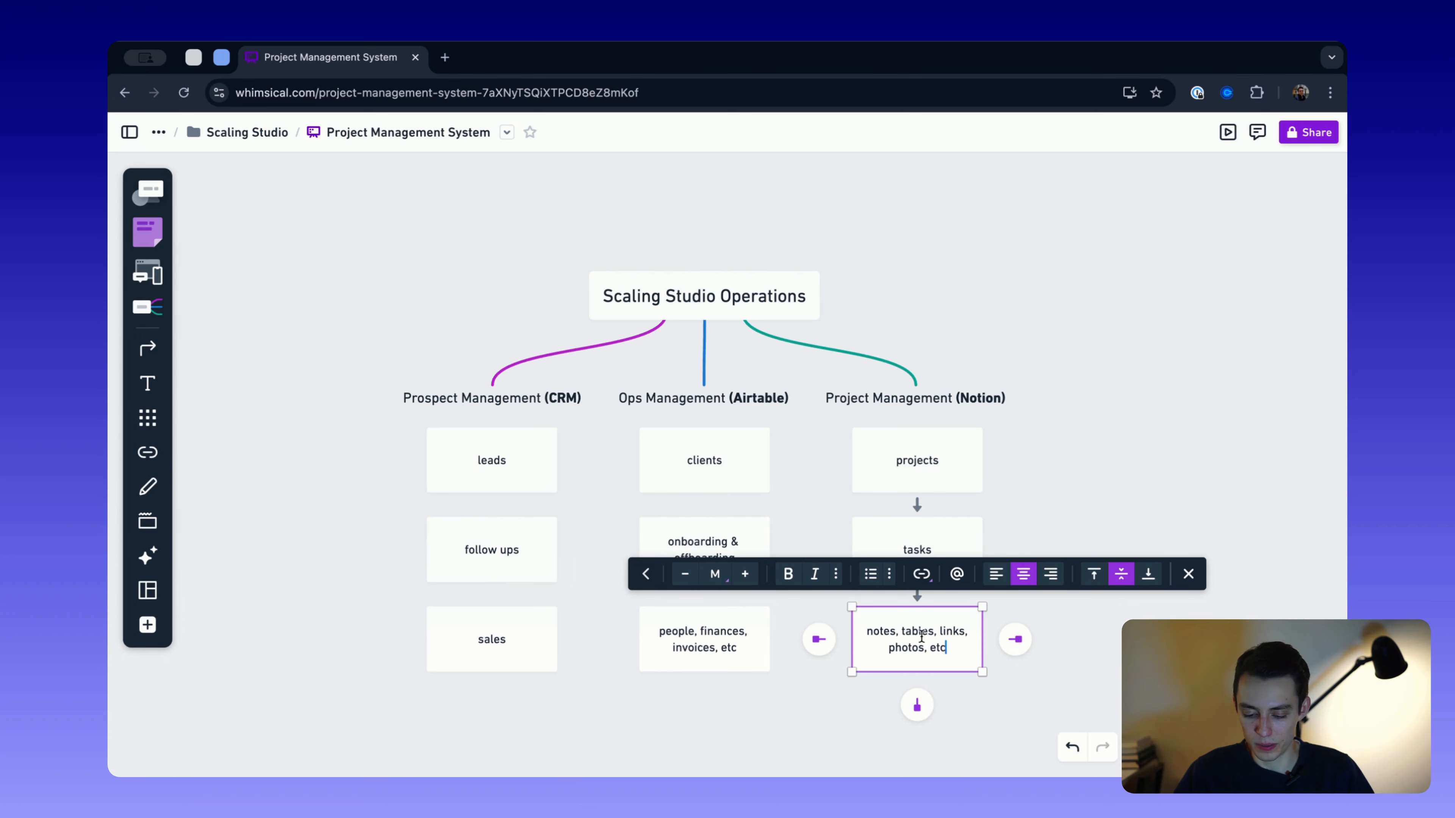
left_click(1109, 669)
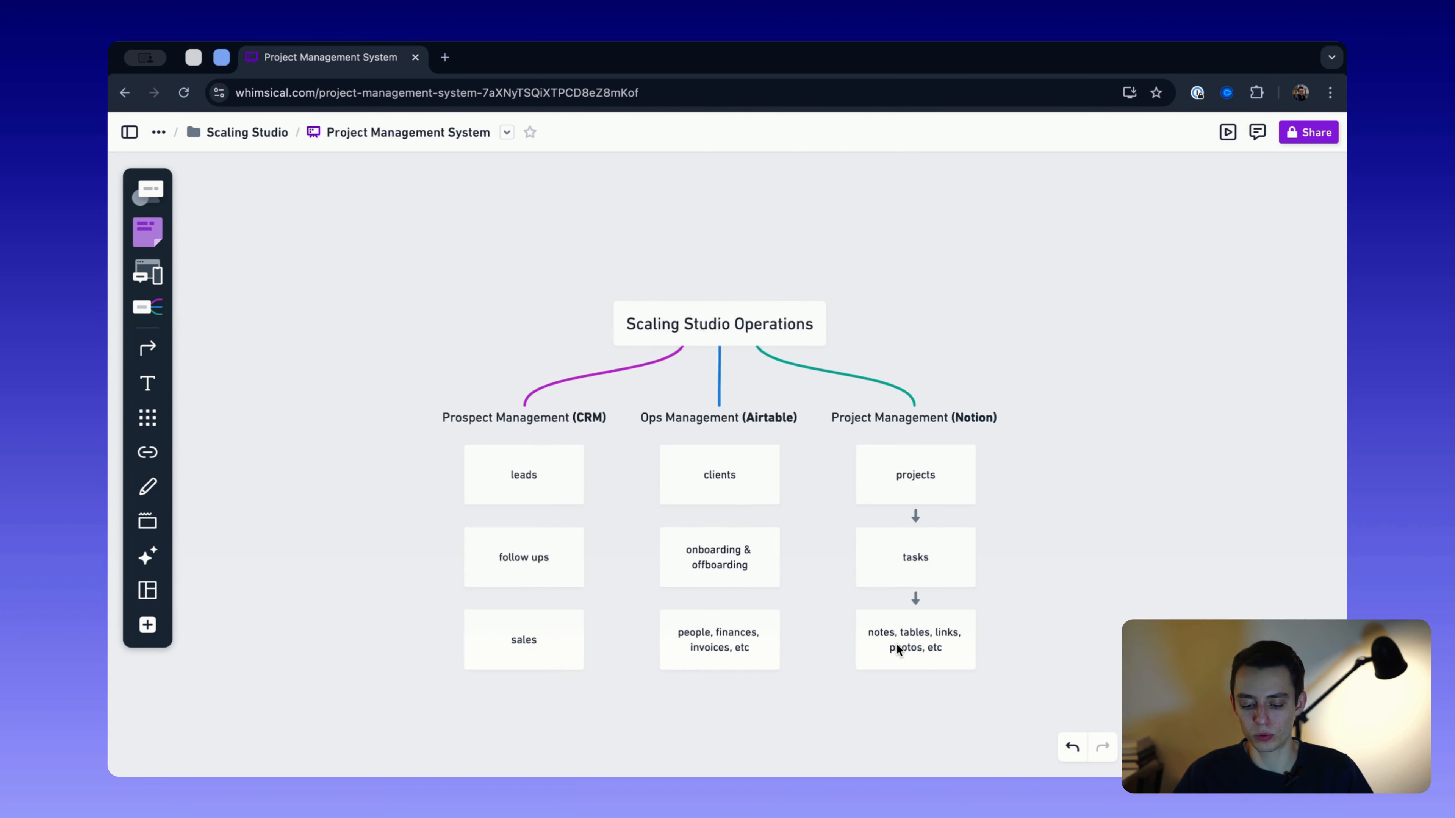
- Sketch a freehand blue page outline beside the Project Management column, with text lines, content blocks and a table grid inside
scroll(896, 643, "down", 3)
left_click(148, 486)
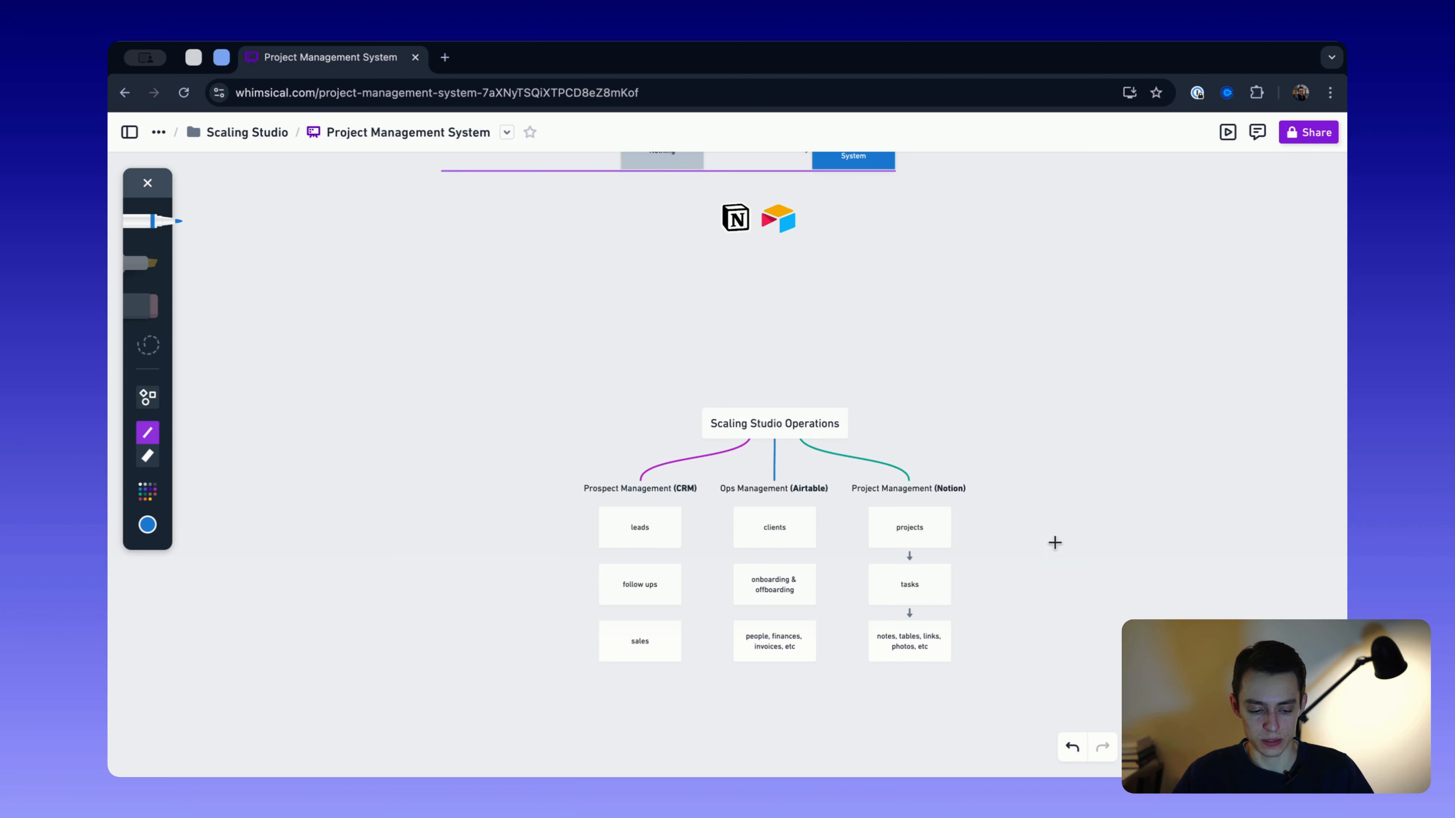
left_click_drag(1056, 542, 1056, 674)
mouse_move(1056, 543)
left_mouse_down()
mouse_move(1158, 544)
mouse_move(1049, 704)
mouse_move(1049, 660)
left_mouse_up()
mouse_move(1069, 574)
left_mouse_down()
mouse_move(1116, 575)
mouse_move(1075, 636)
mouse_move(1097, 616)
mouse_move(1069, 590)
mouse_move(1124, 608)
mouse_move(1108, 588)
mouse_move(1072, 653)
mouse_move(1121, 669)
mouse_move(1076, 639)
mouse_move(1121, 647)
mouse_move(1091, 682)
left_mouse_up()
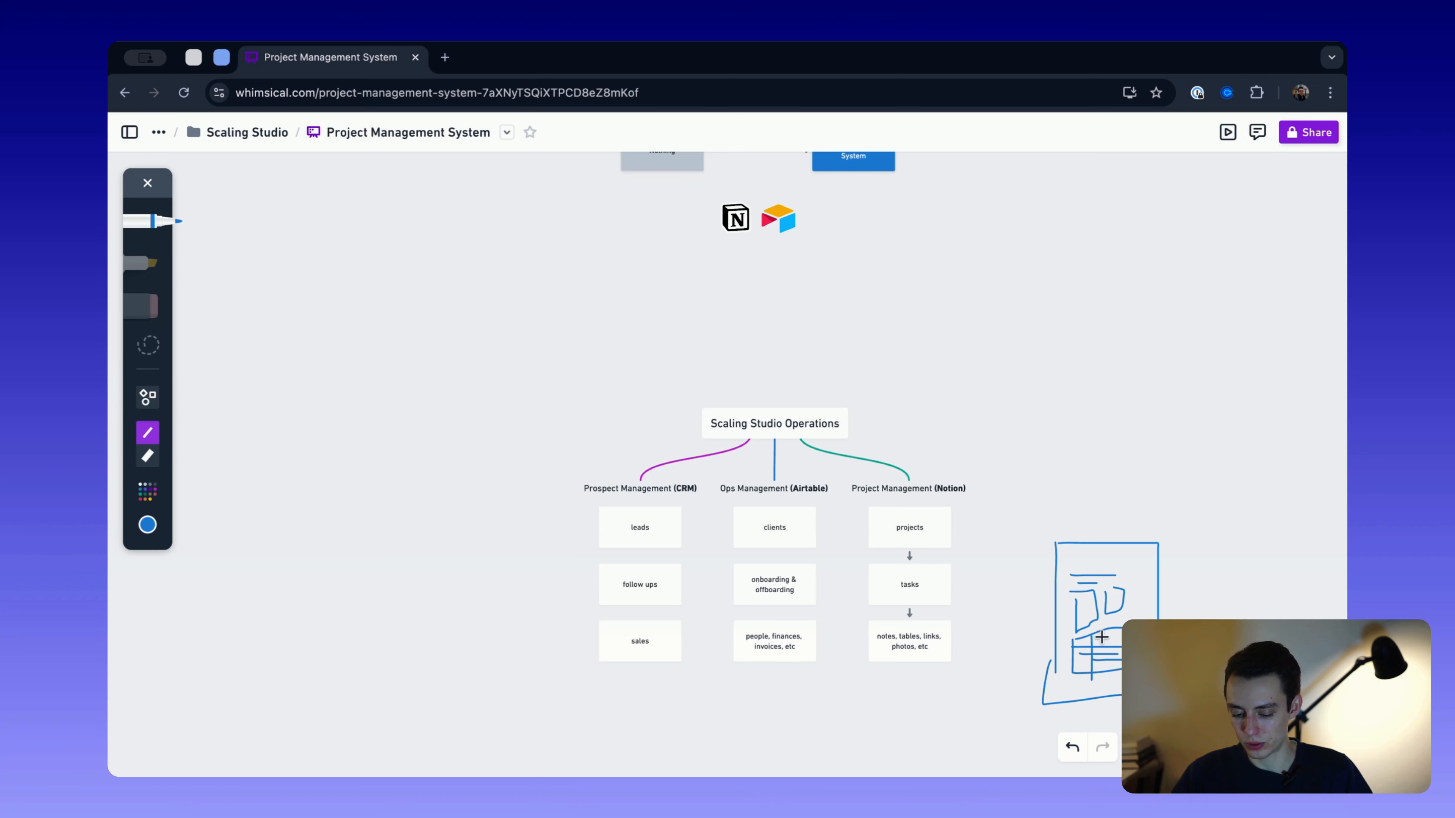
left_click_drag(1101, 633, 1101, 675)
scroll(1088, 649, "up", 3)
scroll(1088, 649, "down", 1)
scroll(1088, 648, "right", 1)
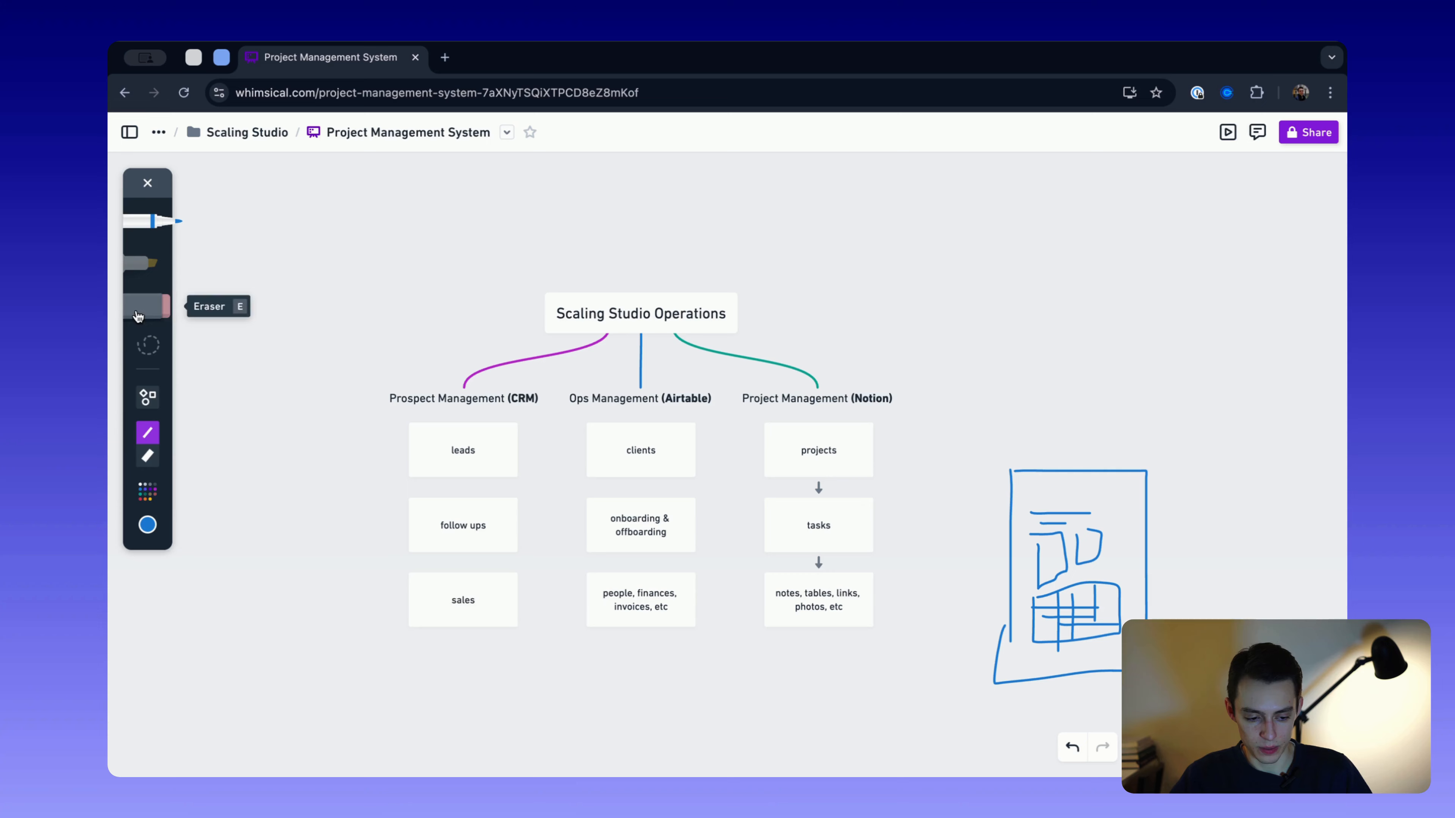
left_click(148, 183)
scroll(896, 549, "up", 3)
scroll(1004, 561, "down", 3)
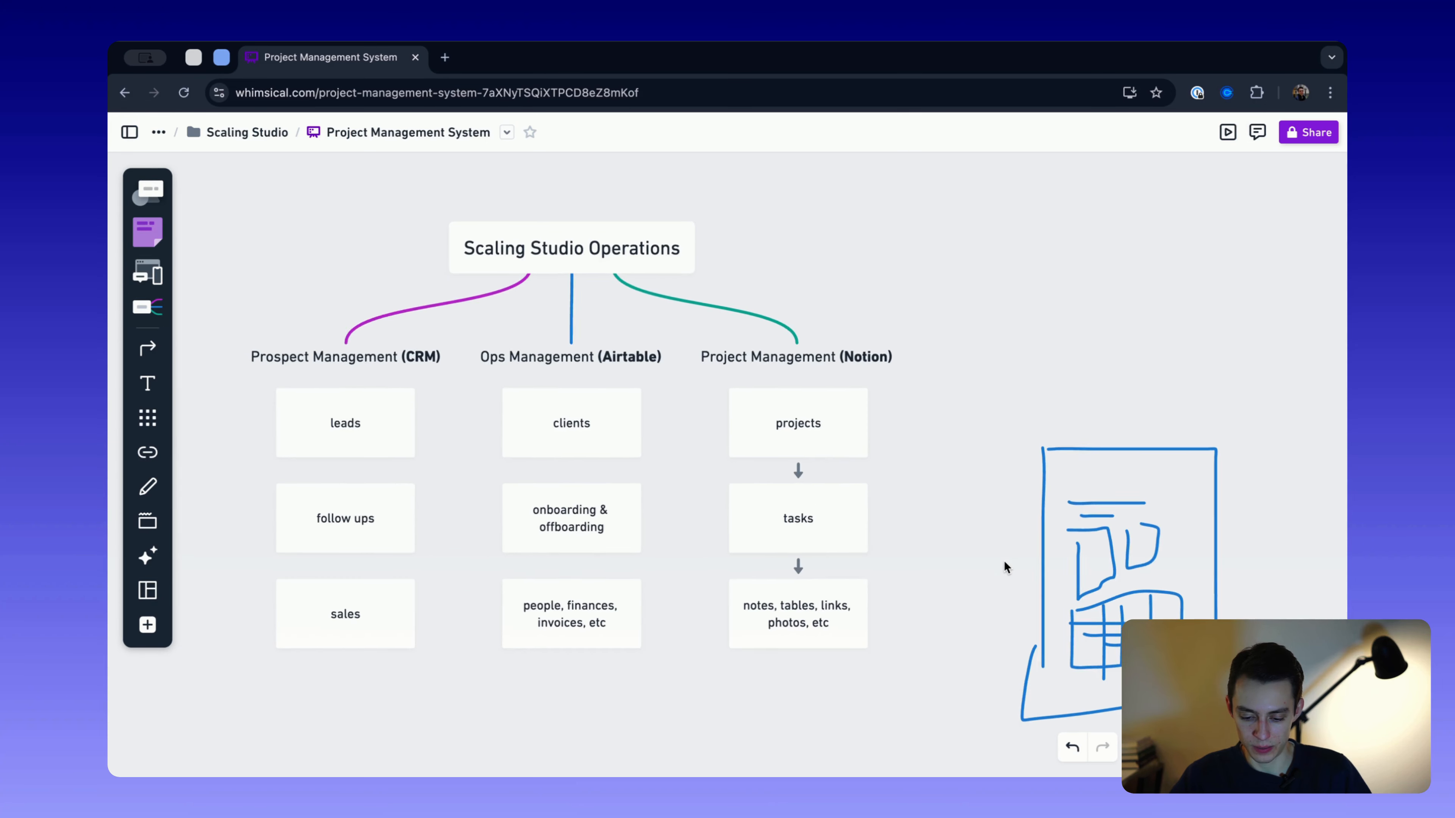
scroll(1003, 561, "up", 2)
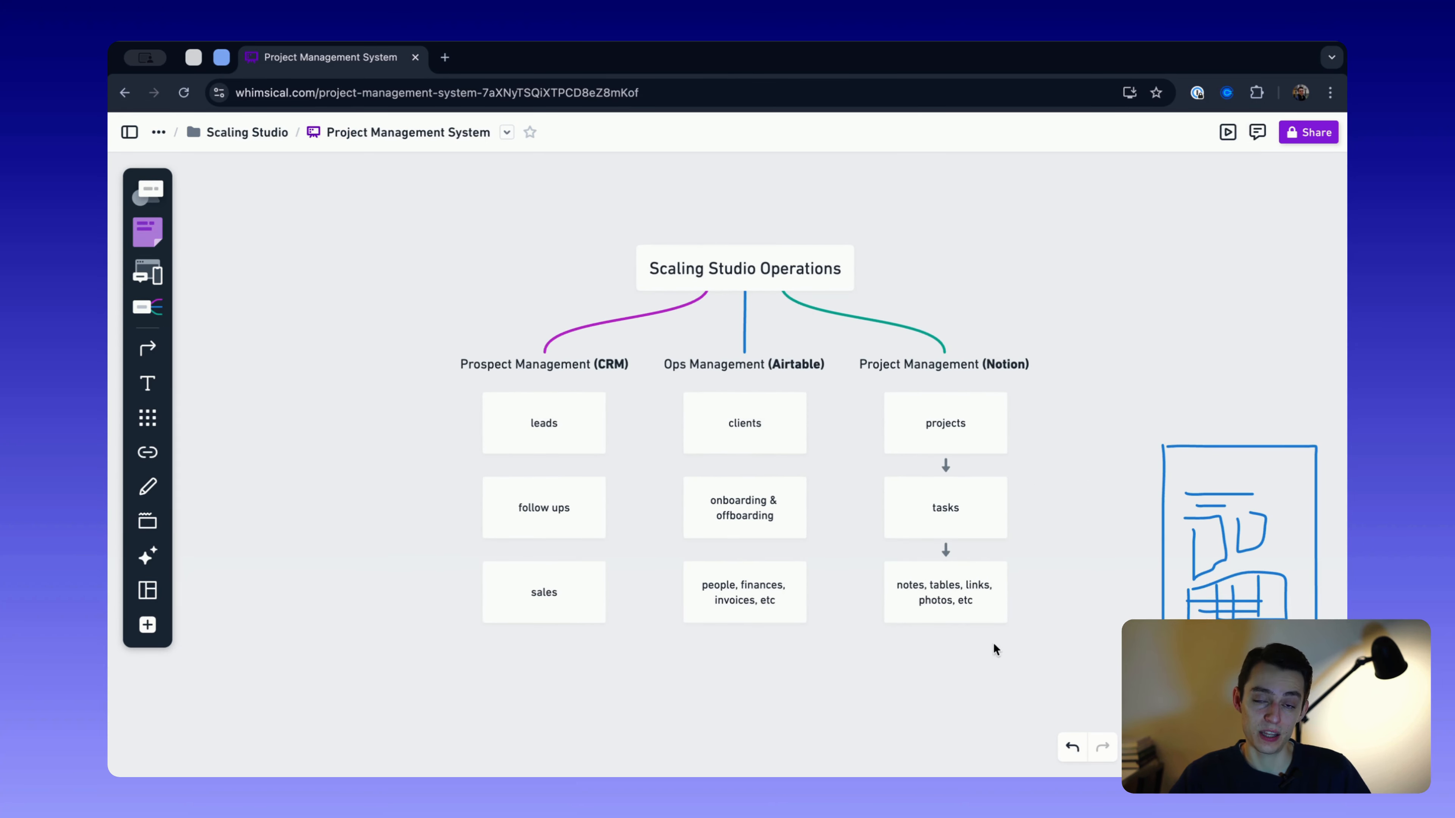
scroll(980, 500, "up", 2)
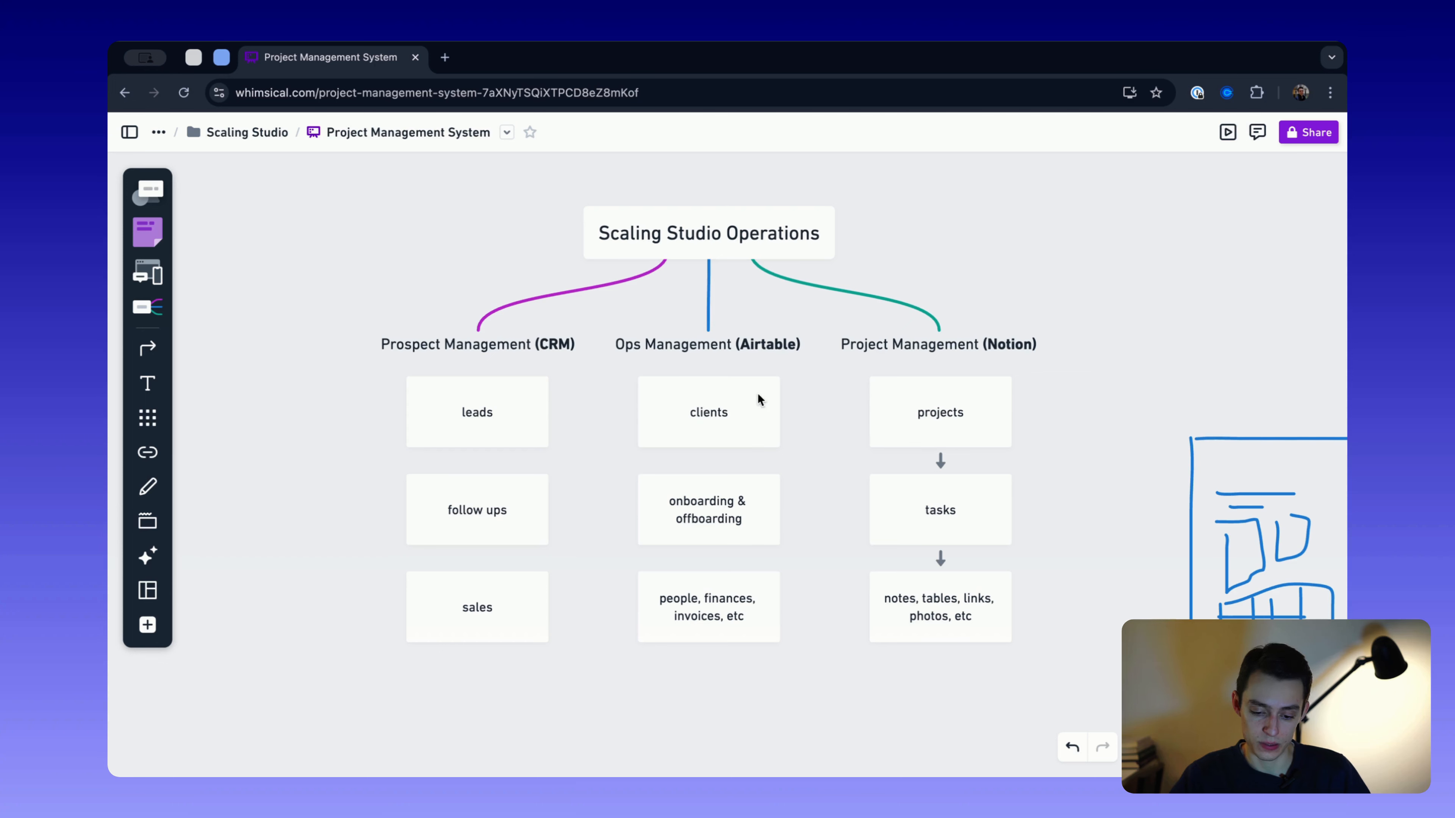
scroll(800, 458, "down", 2)
scroll(800, 458, "right", 2)
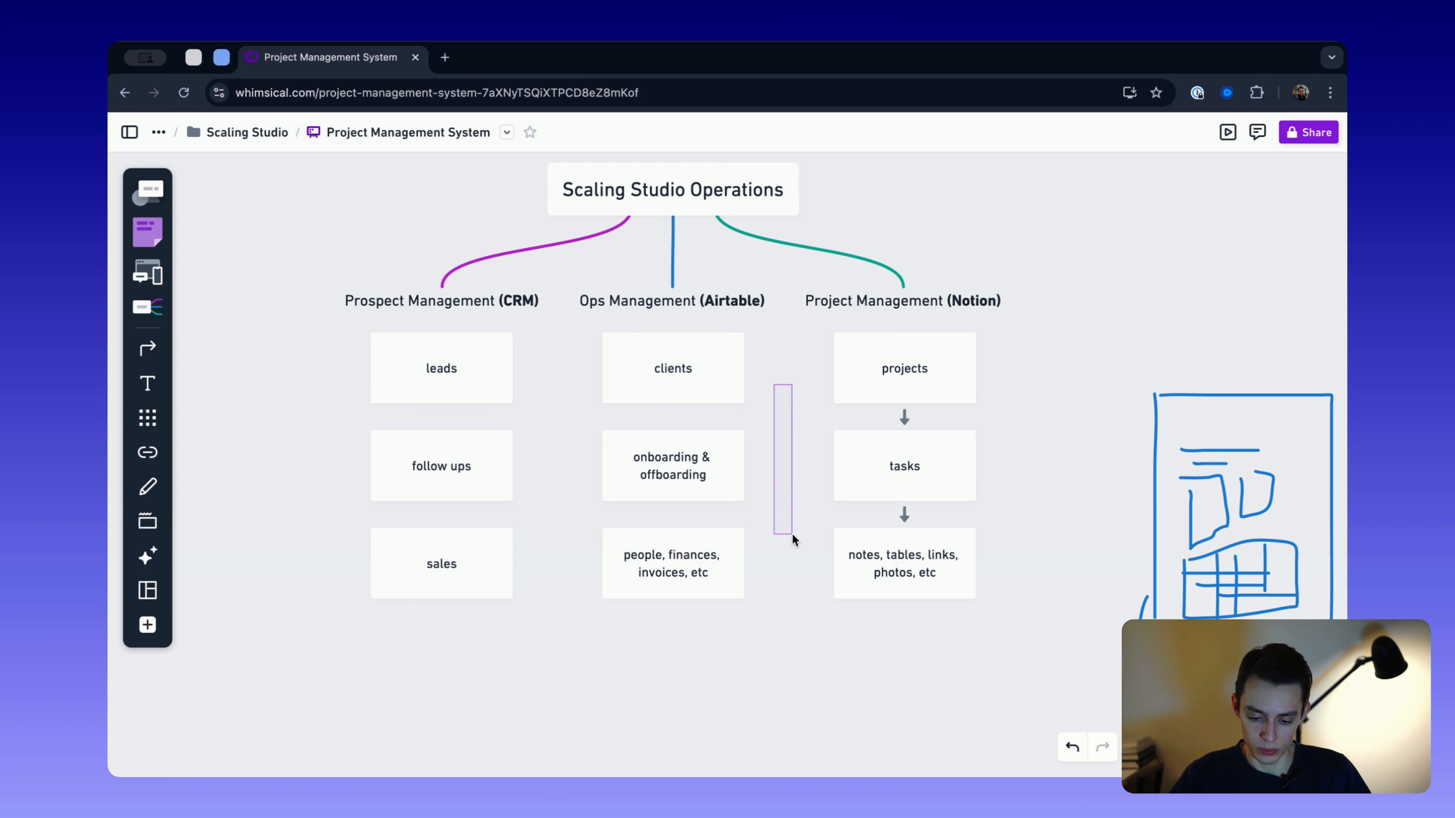
left_click_drag(793, 535, 775, 357)
scroll(775, 368, "down", 3)
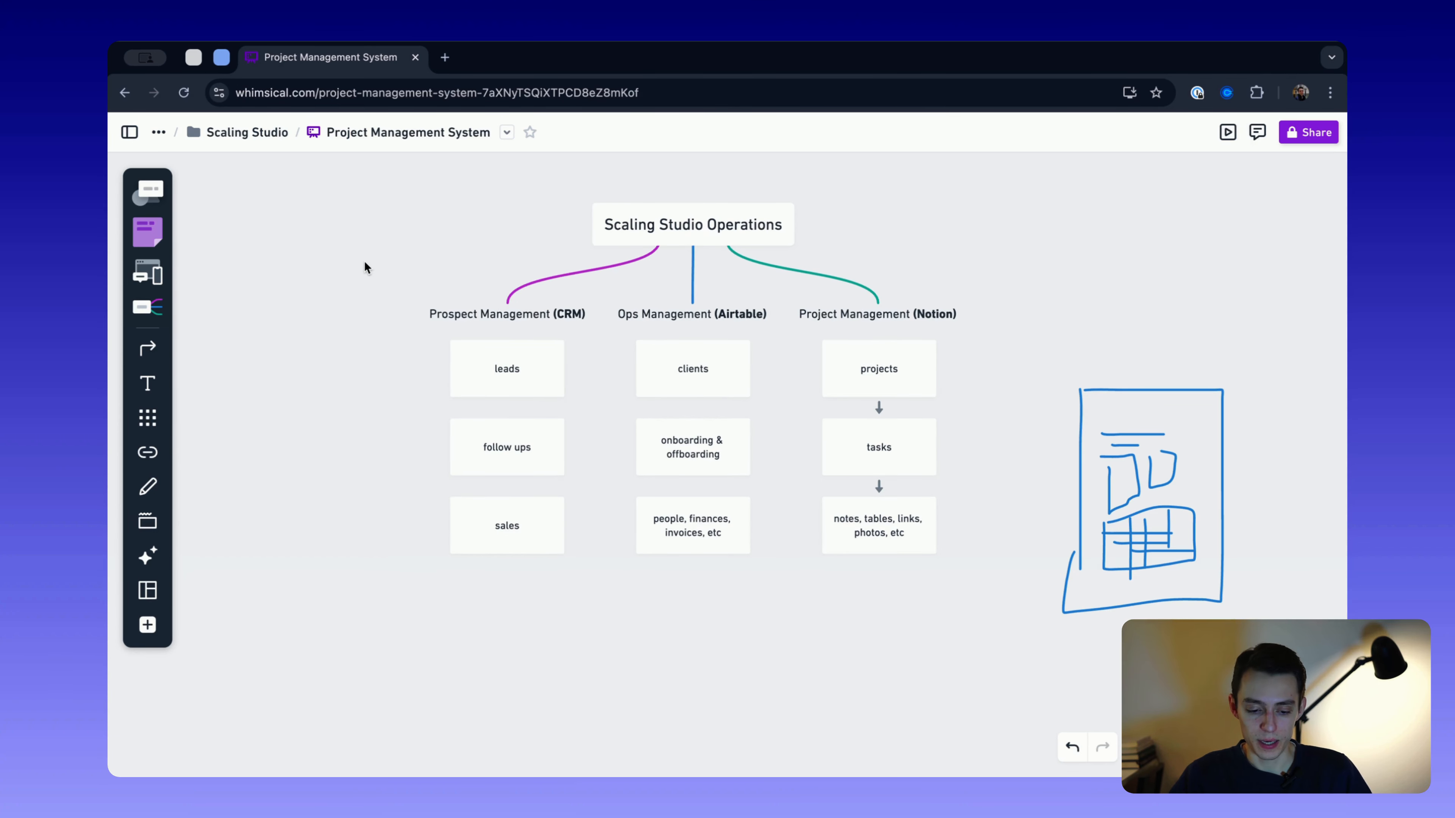
left_click_drag(344, 257, 987, 329)
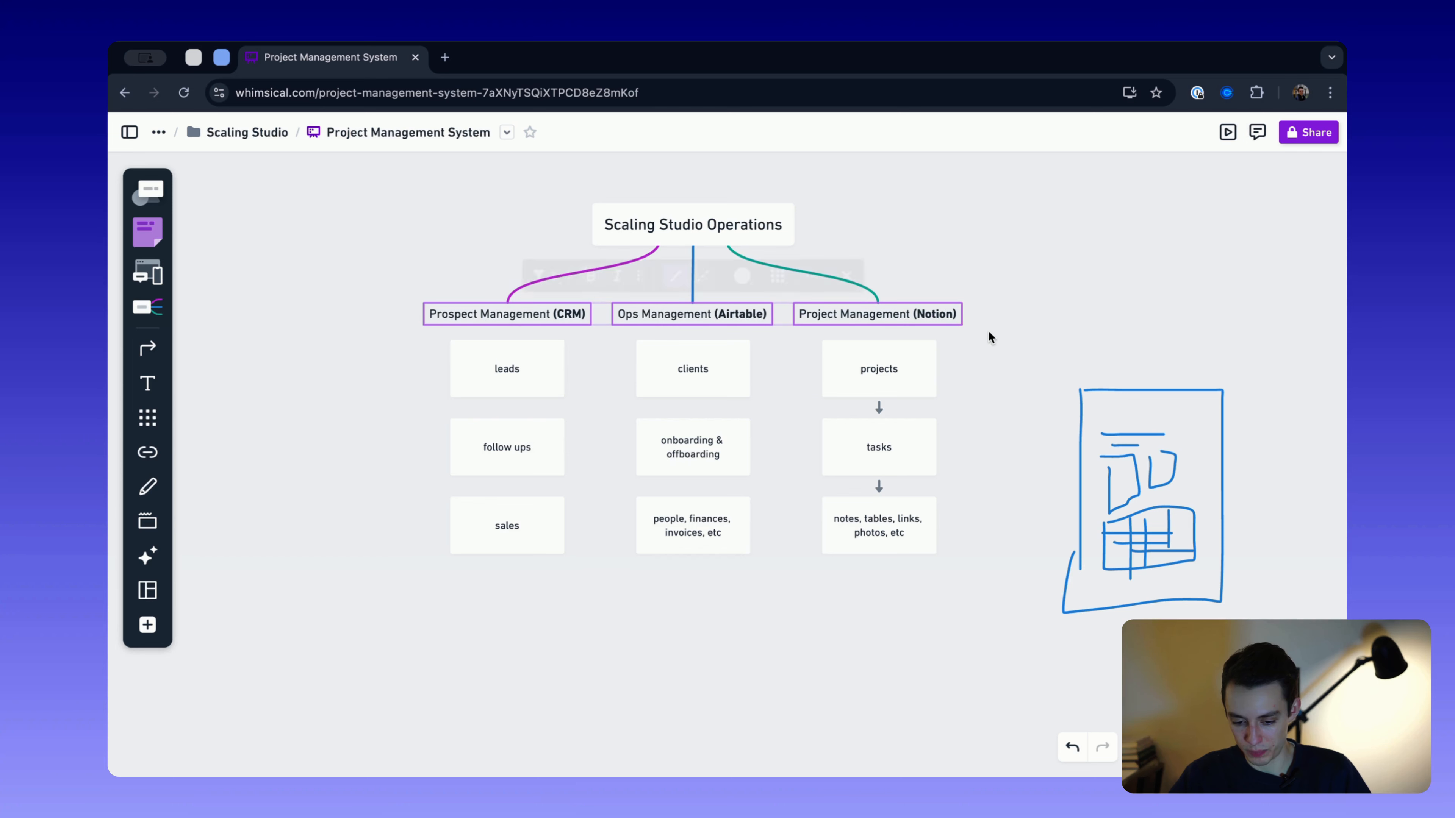
left_click(973, 305)
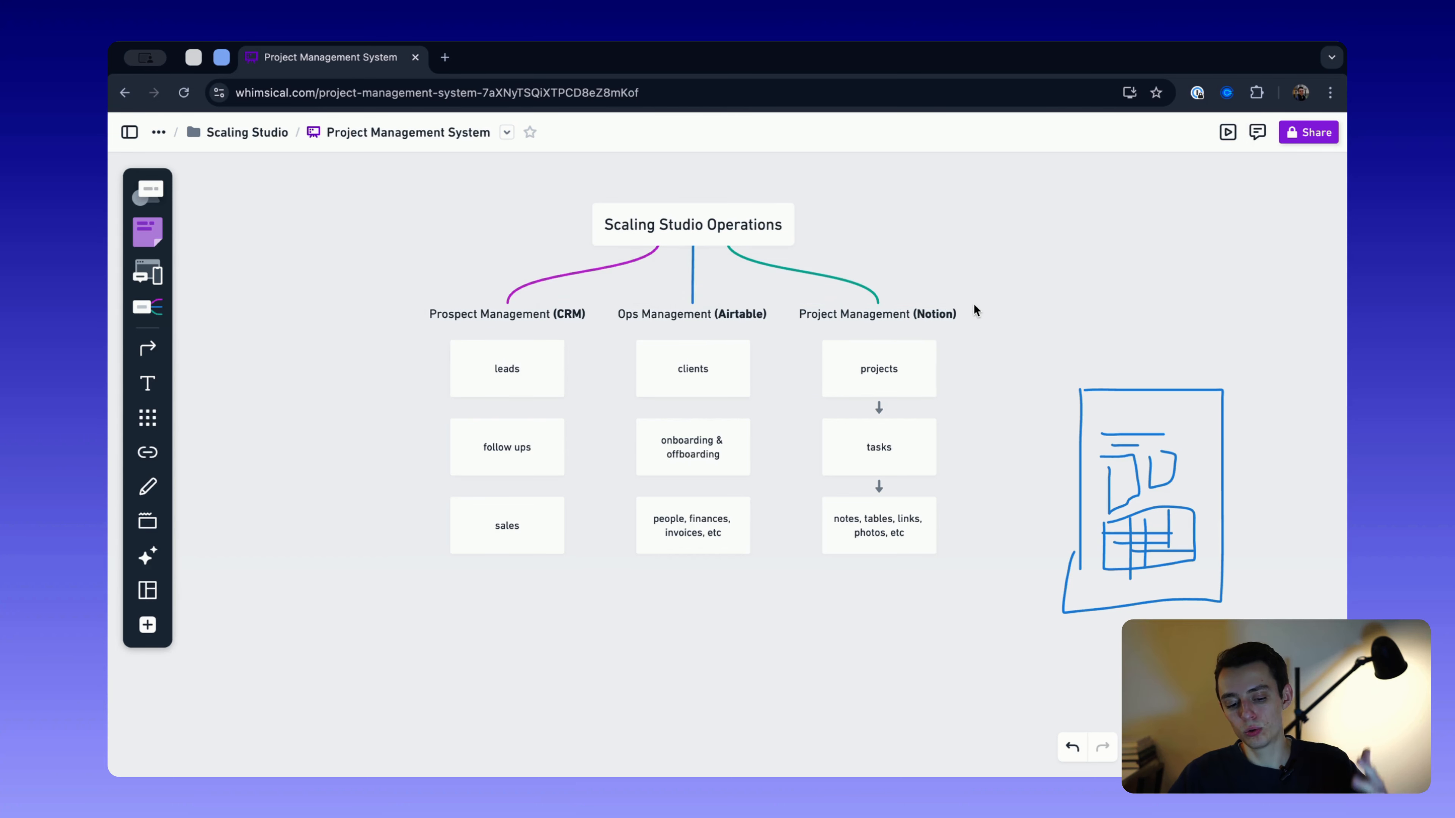
scroll(976, 310, "up", 3)
scroll(976, 310, "up", 1)
scroll(976, 310, "up", 1)
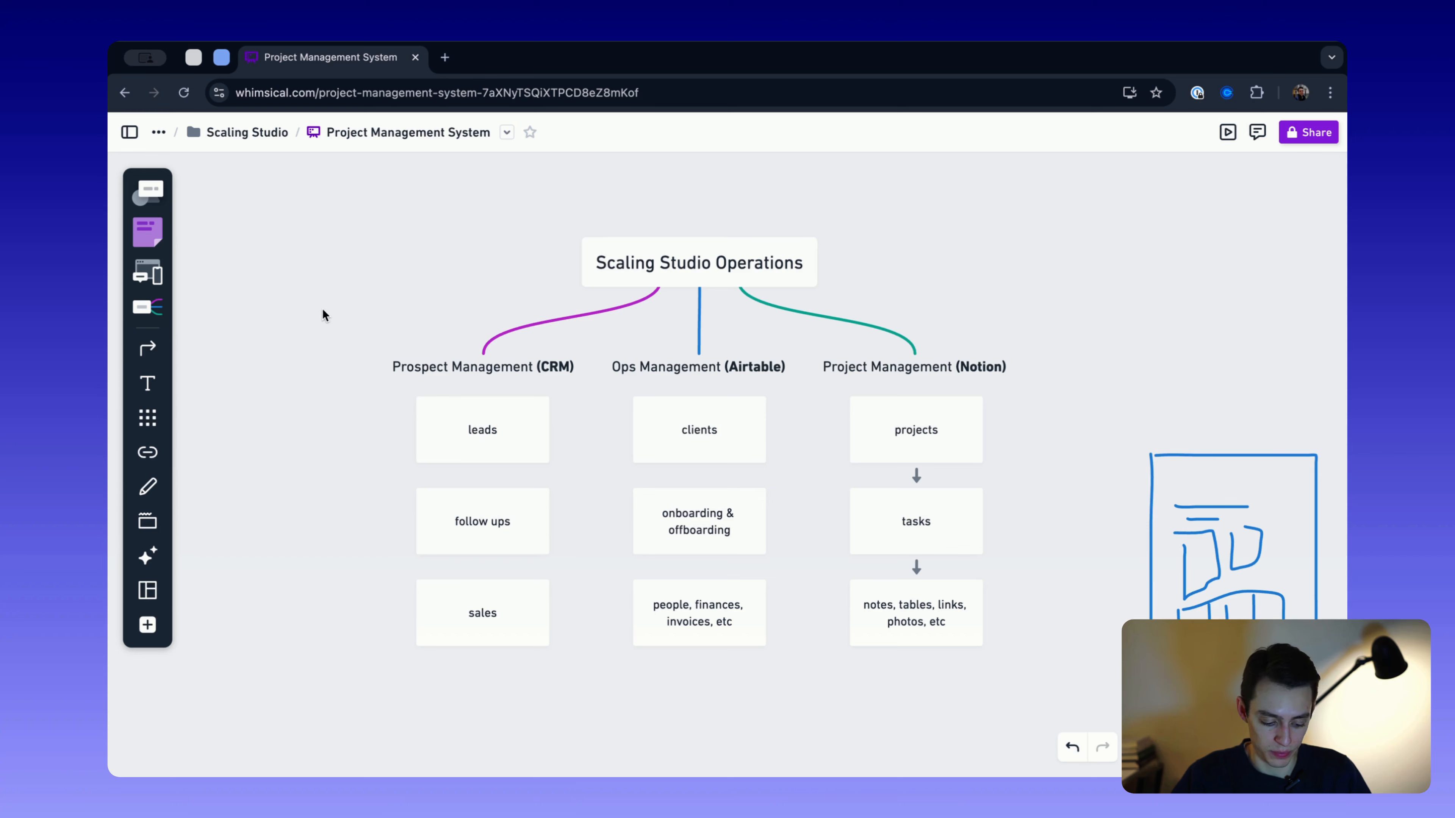
left_click_drag(323, 314, 1089, 389)
left_click(385, 313)
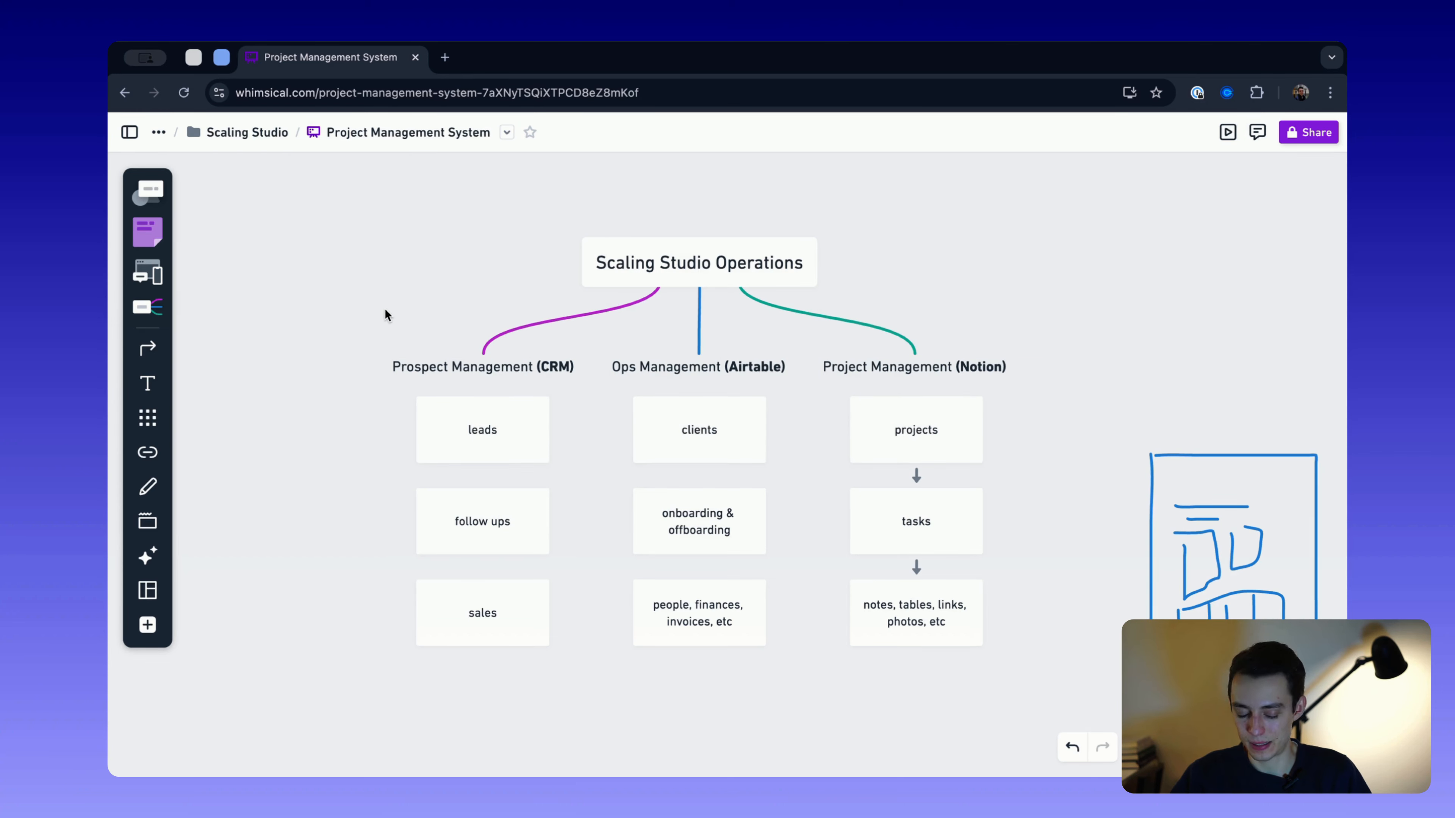
left_click_drag(329, 296, 591, 381)
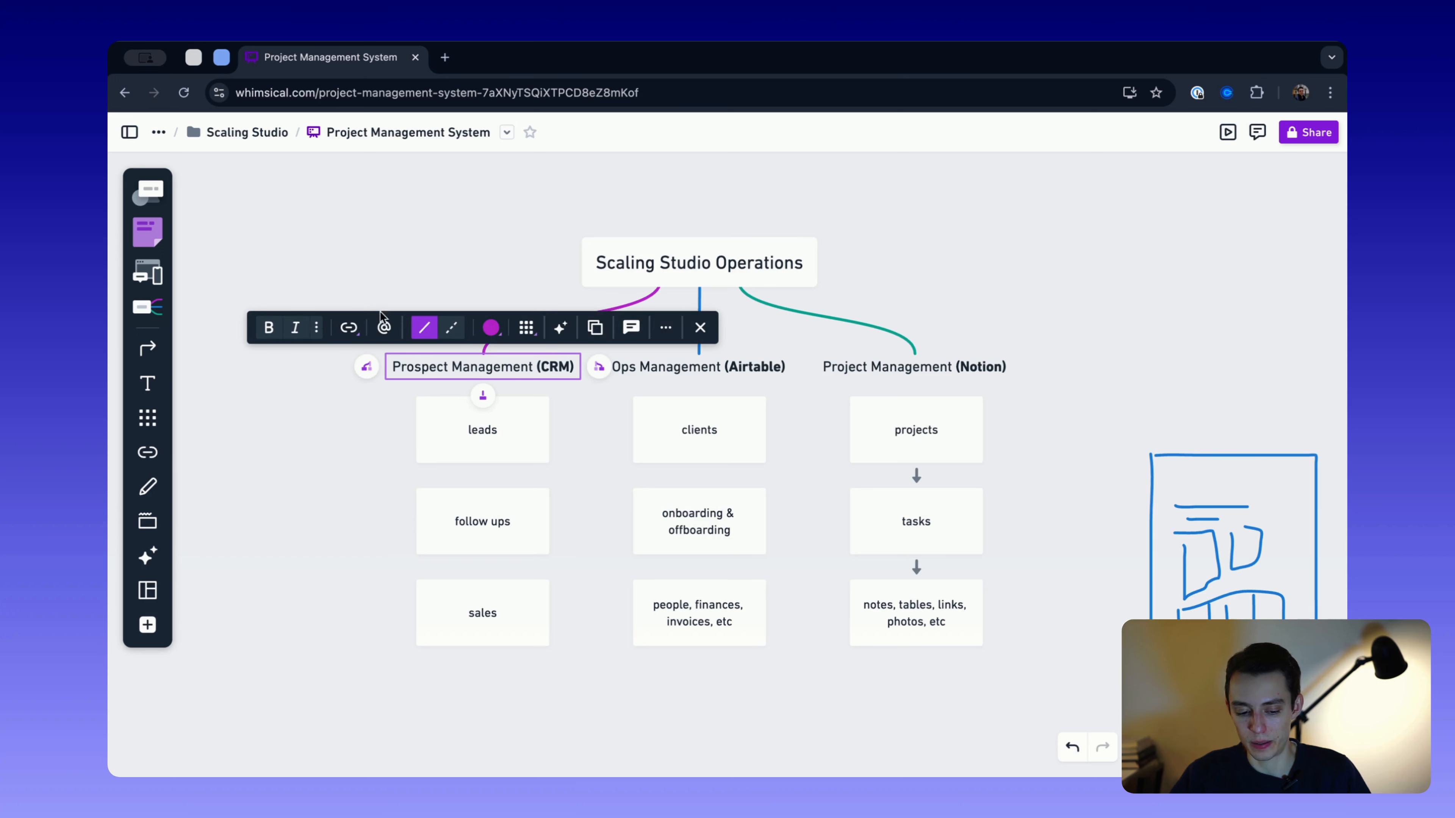
- Draw a freehand mark between "follow ups" and "onboarding & offboarding" and an underline beneath "(Airtable)", undoing each stroke
left_click(319, 245)
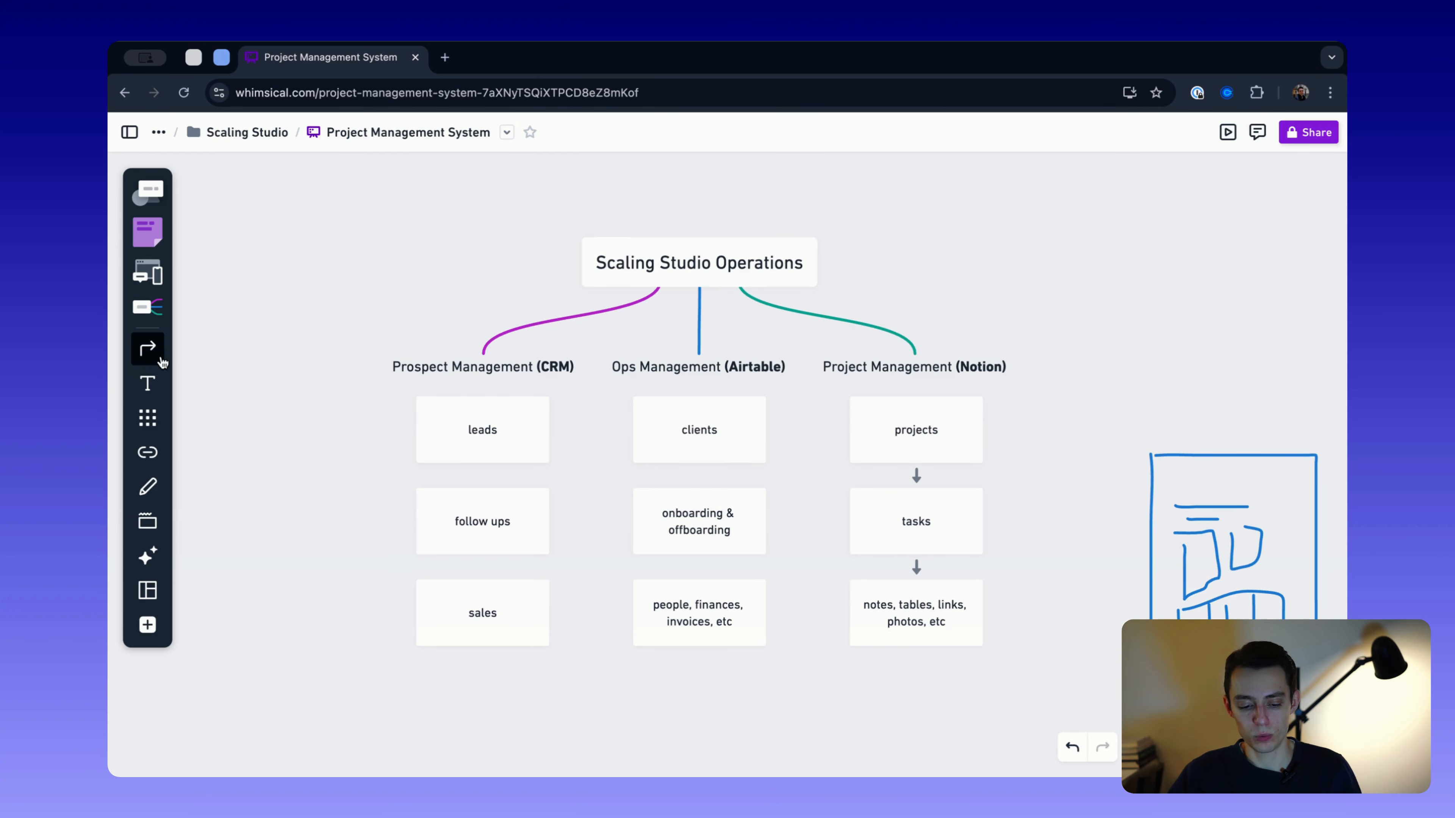
left_click(147, 486)
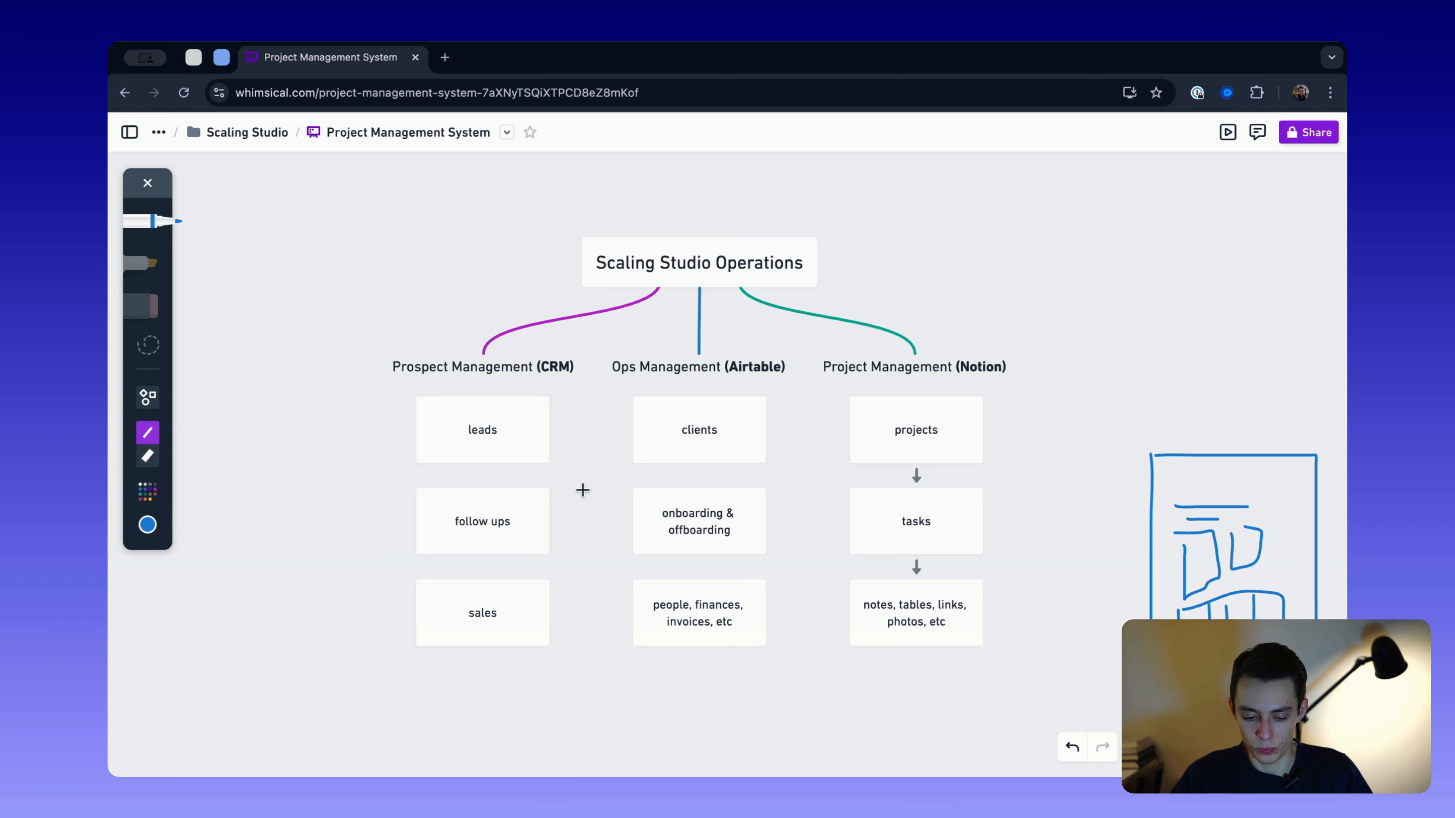
mouse_move(578, 485)
left_mouse_down()
mouse_move(424, 485)
mouse_move(427, 542)
mouse_move(597, 539)
left_mouse_up()
key("super+z")
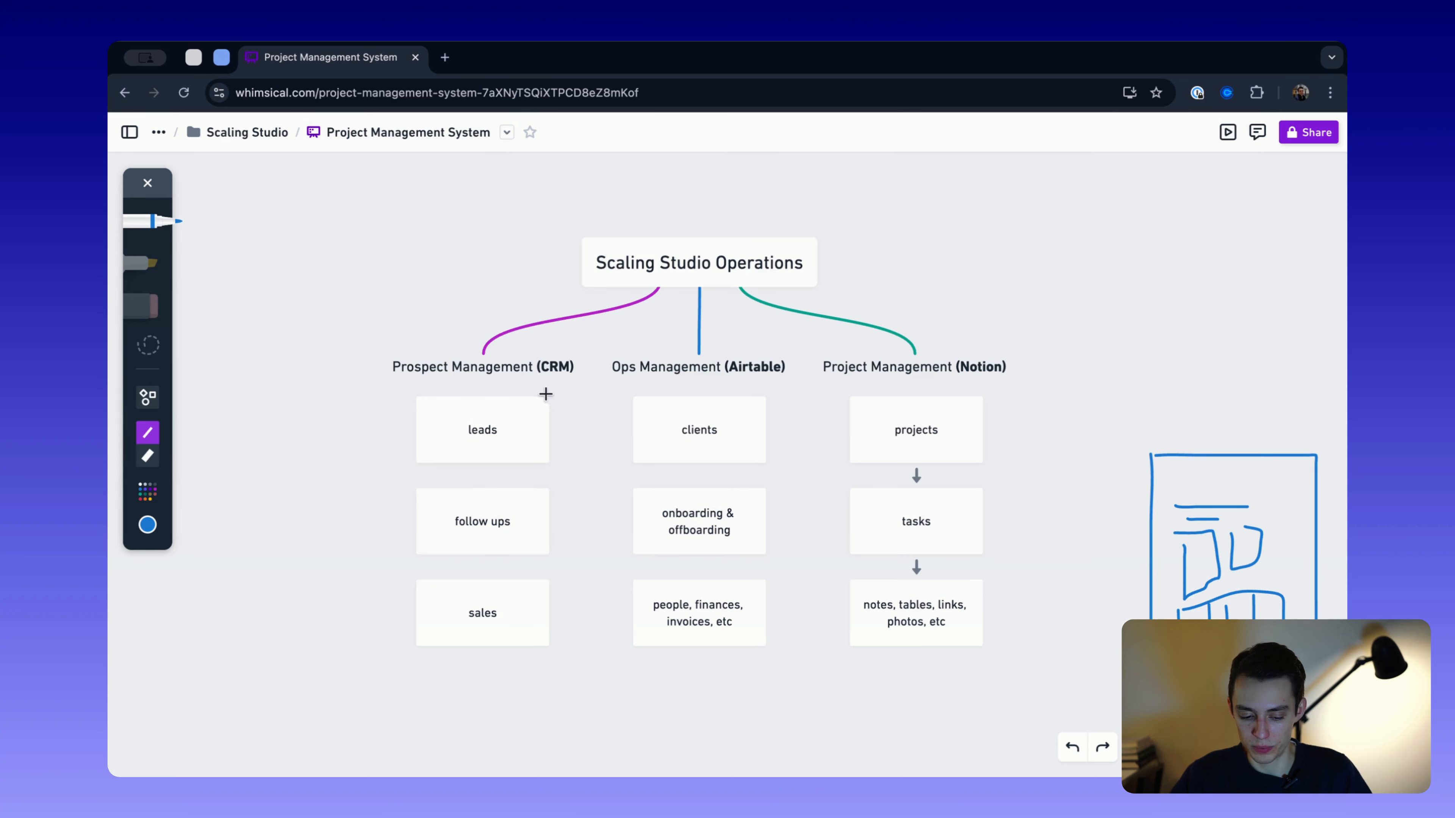
left_click_drag(715, 385, 791, 385)
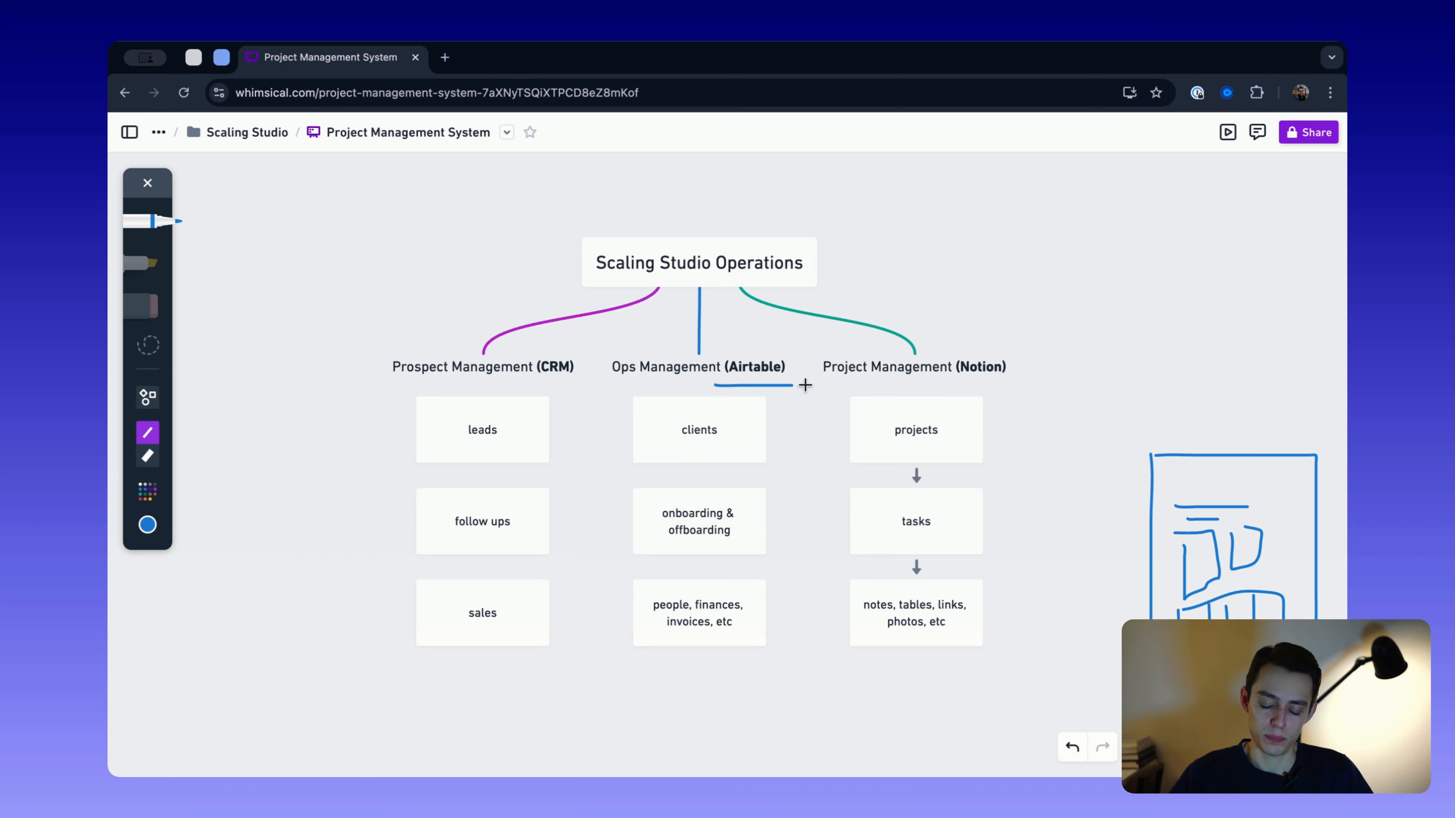
key("super+z")
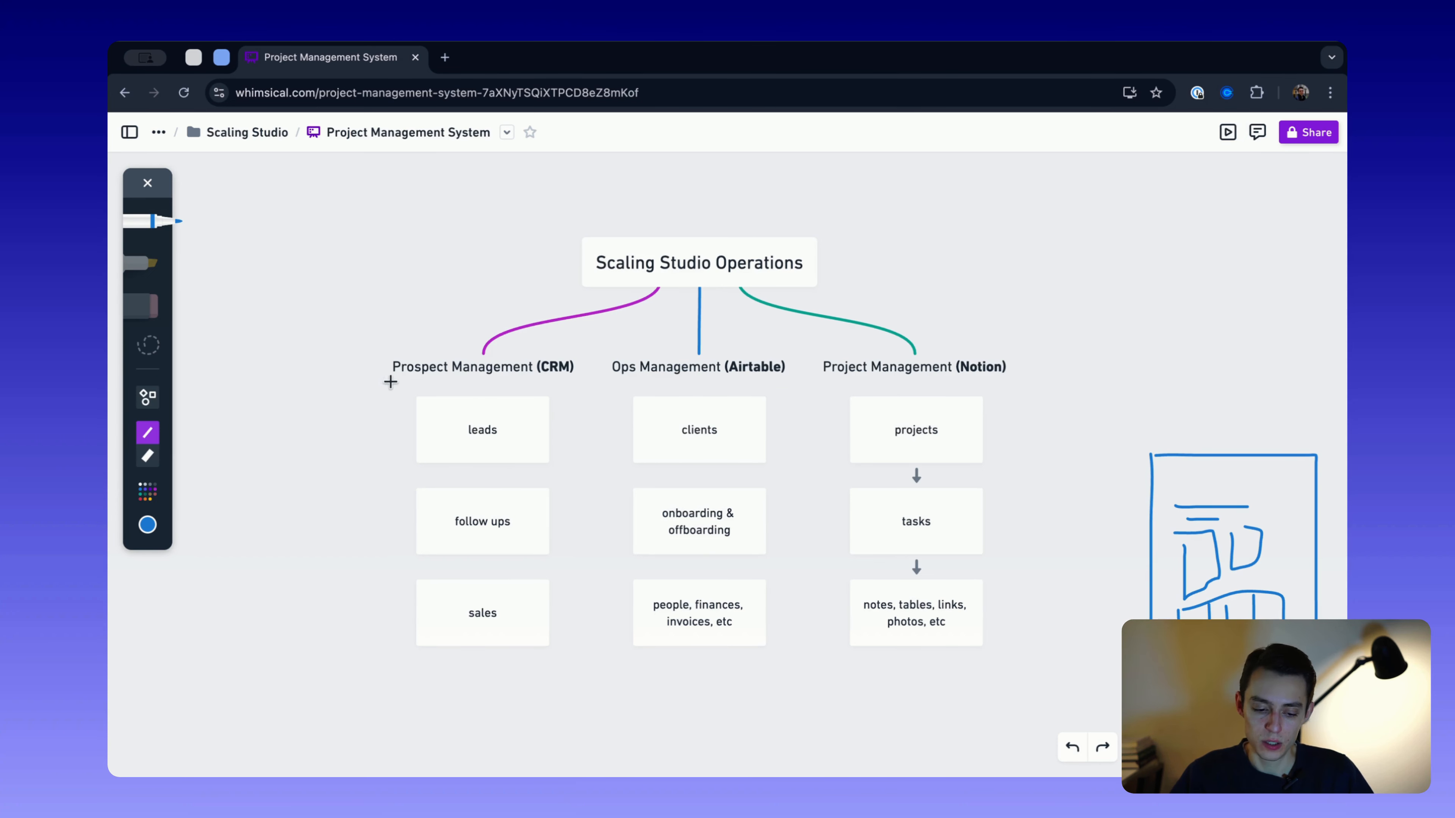
- Underline "Prospect Management (CRM)", "(Airtable)" and "(Notion)" freehand, and undo the last two underlines
left_click_drag(390, 381, 576, 382)
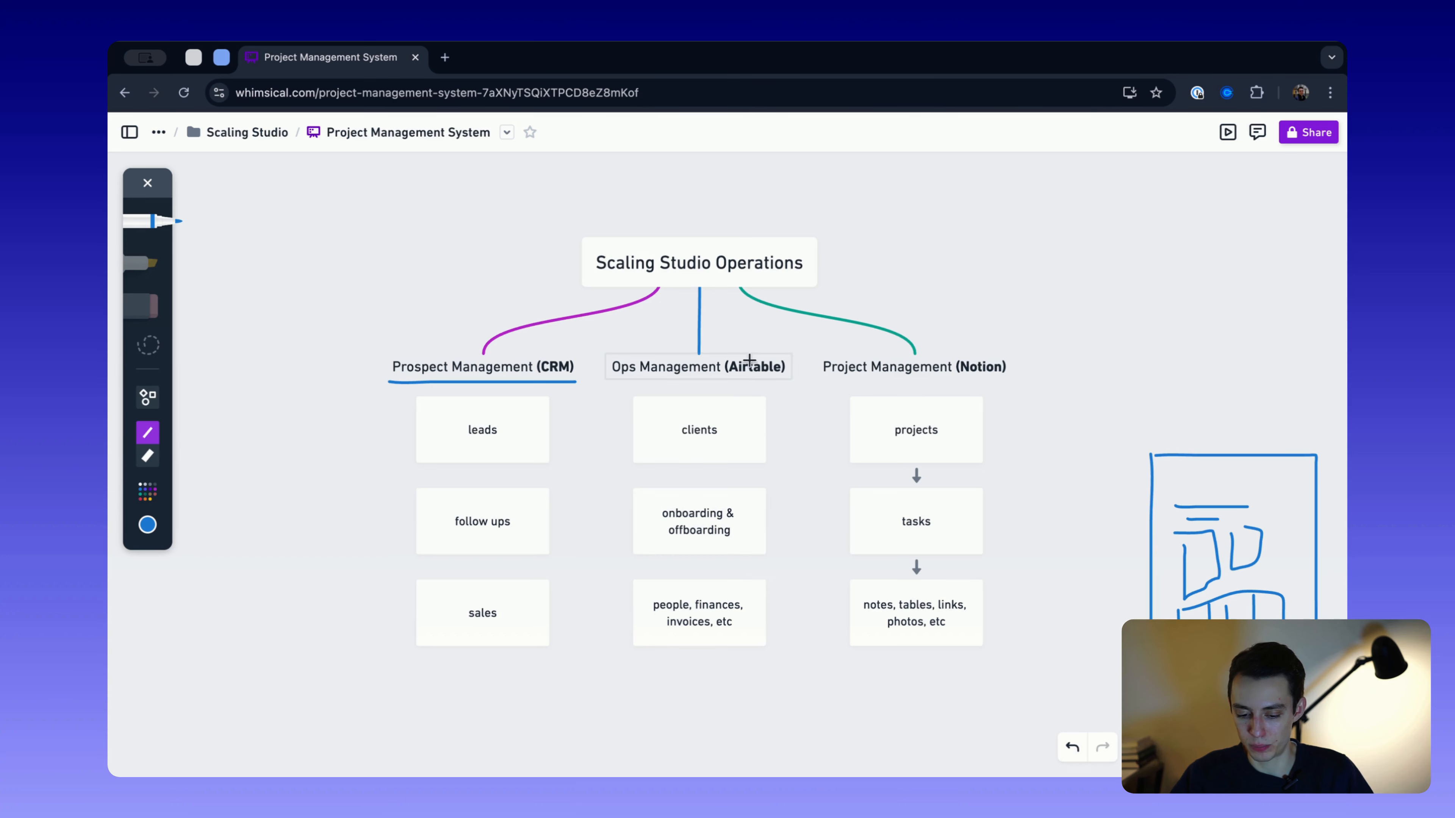
left_click_drag(706, 380, 830, 380)
left_click_drag(951, 373, 1064, 374)
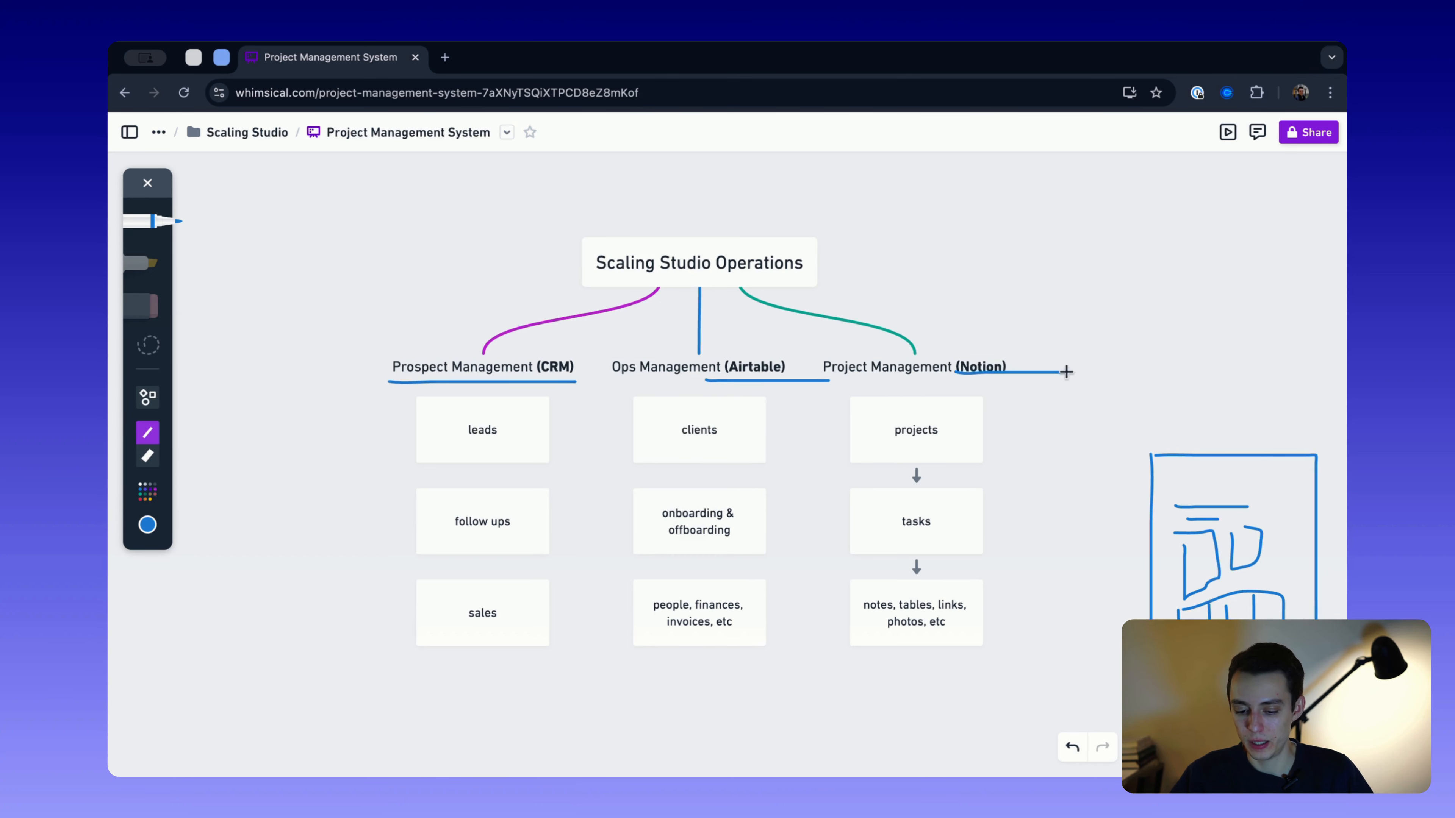
key("ctrl+z")
key("ctrl+z")
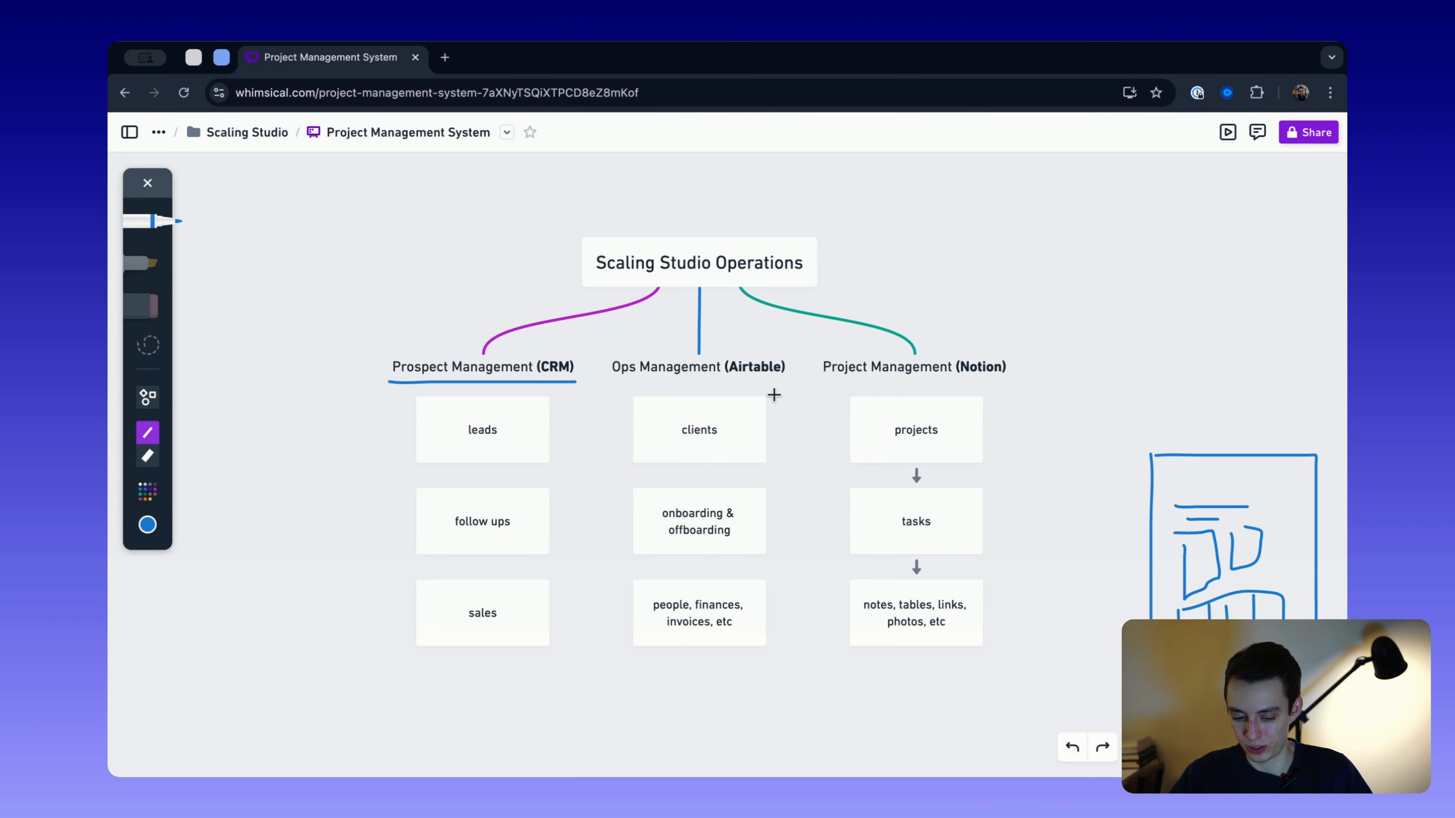
- Underline "Ops Management" and outline the "people, finances, invoices, etc" box freehand, and undo all the heading and box marks
left_click_drag(603, 381, 718, 381)
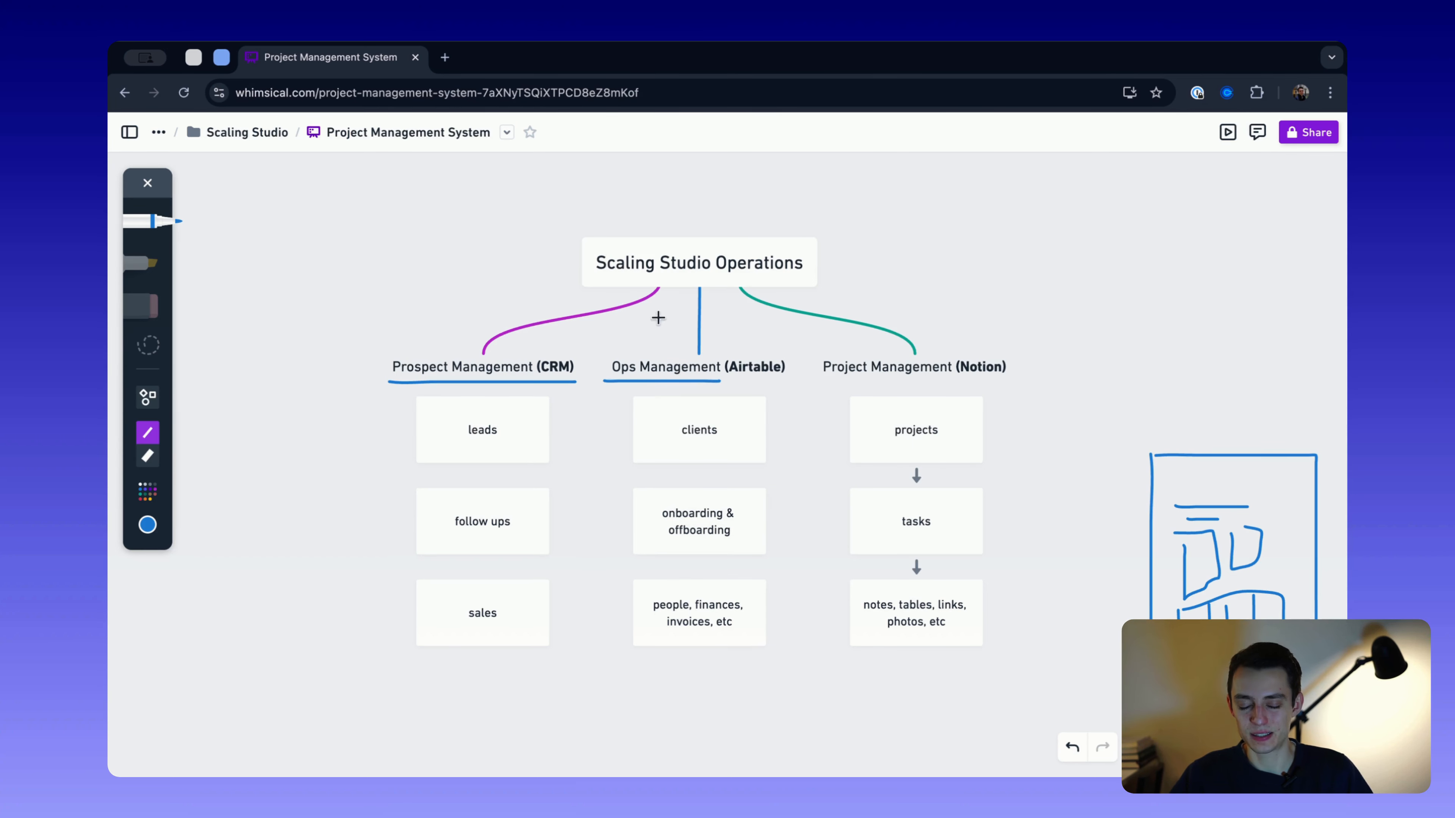
mouse_move(639, 586)
left_mouse_down()
mouse_move(745, 634)
mouse_move(666, 584)
left_mouse_up()
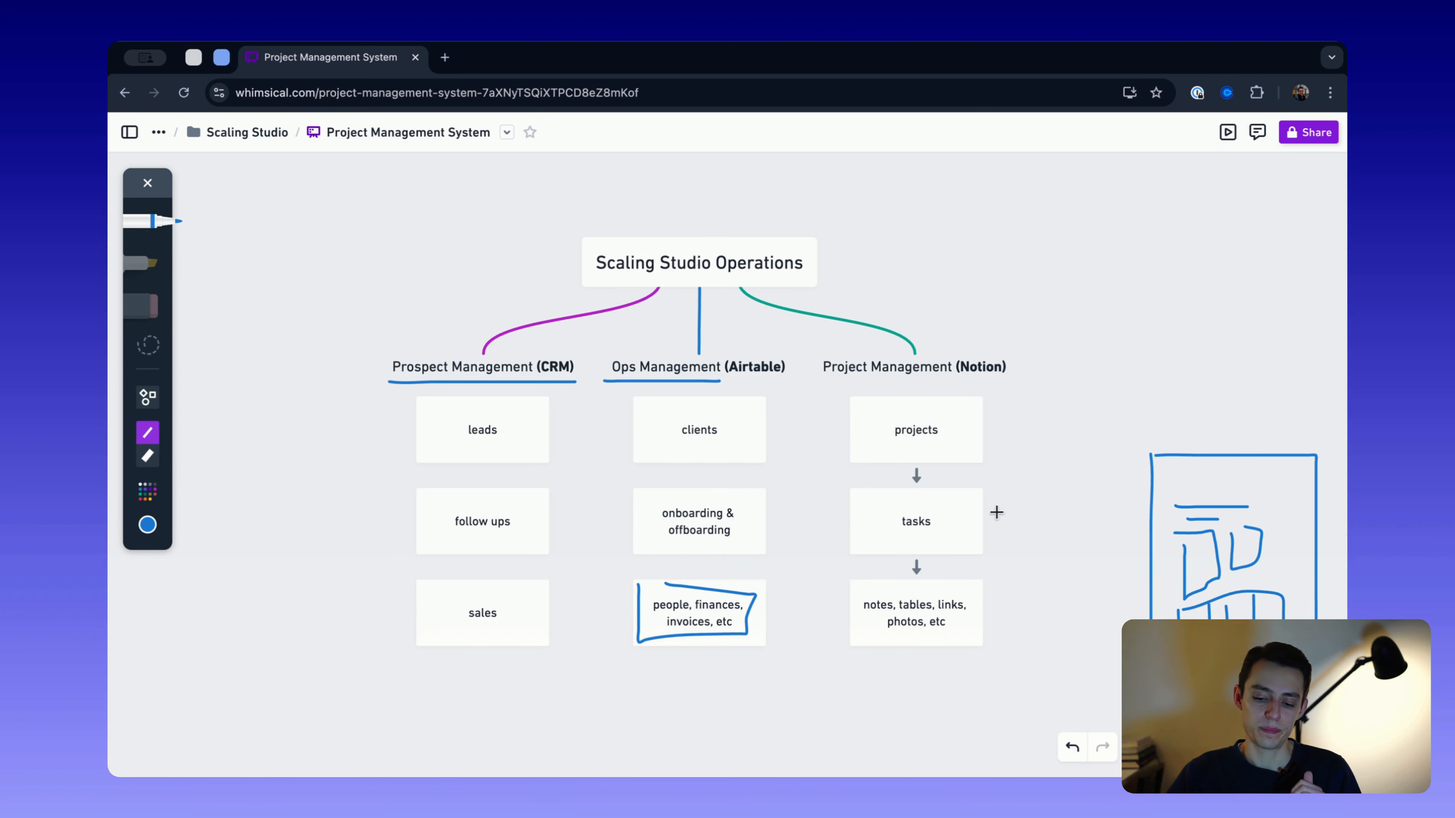
key("super+z")
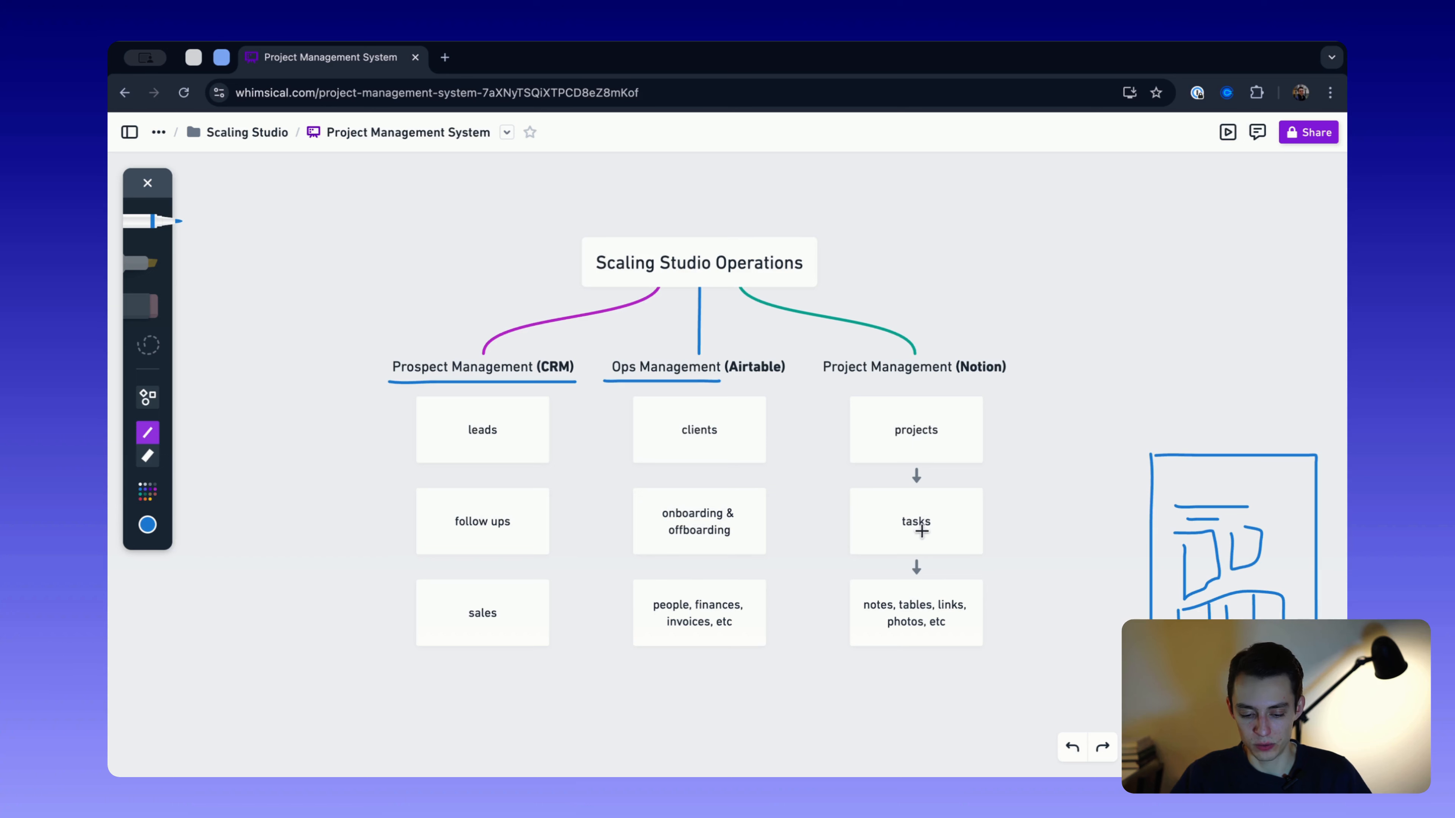
key("super+z")
key("super+z")
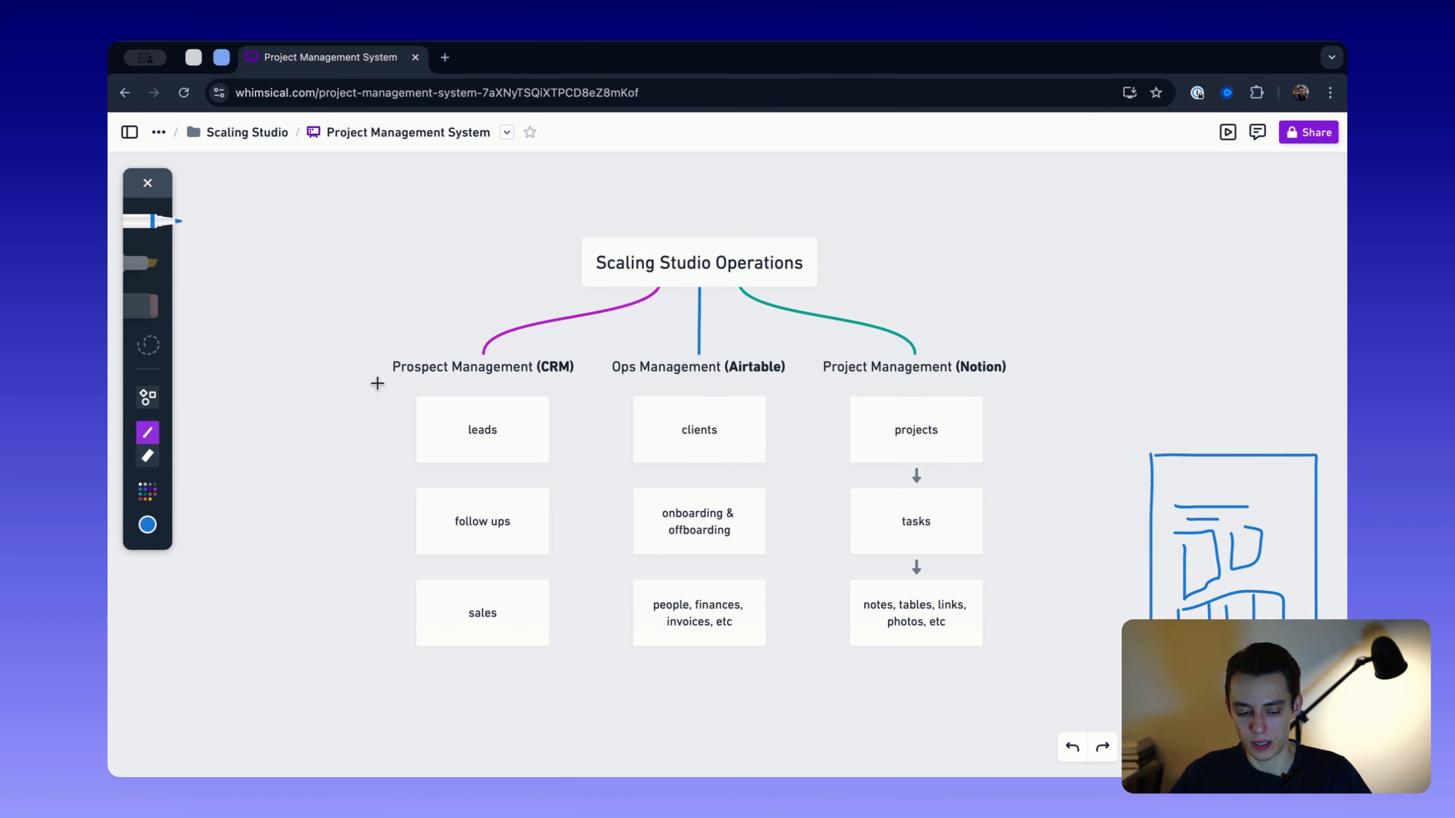
- Draw a freehand line beneath all three headings and another from "(Notion)" back to "(Airtable)", undoing each, and leave drawing mode
left_click_drag(377, 378, 1131, 378)
key("super+z")
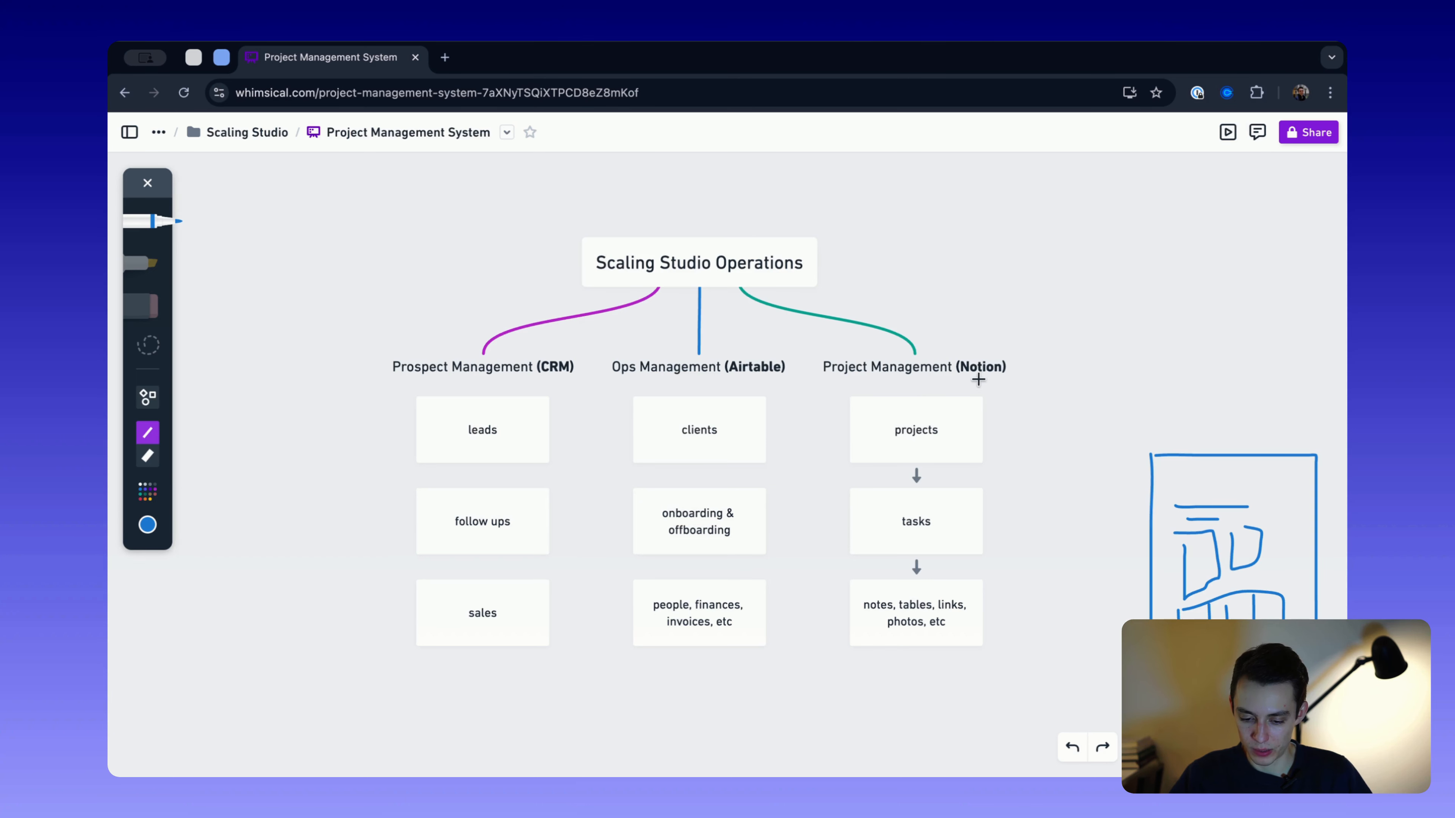
mouse_move(984, 379)
left_mouse_down()
mouse_move(805, 395)
mouse_move(784, 378)
left_mouse_up()
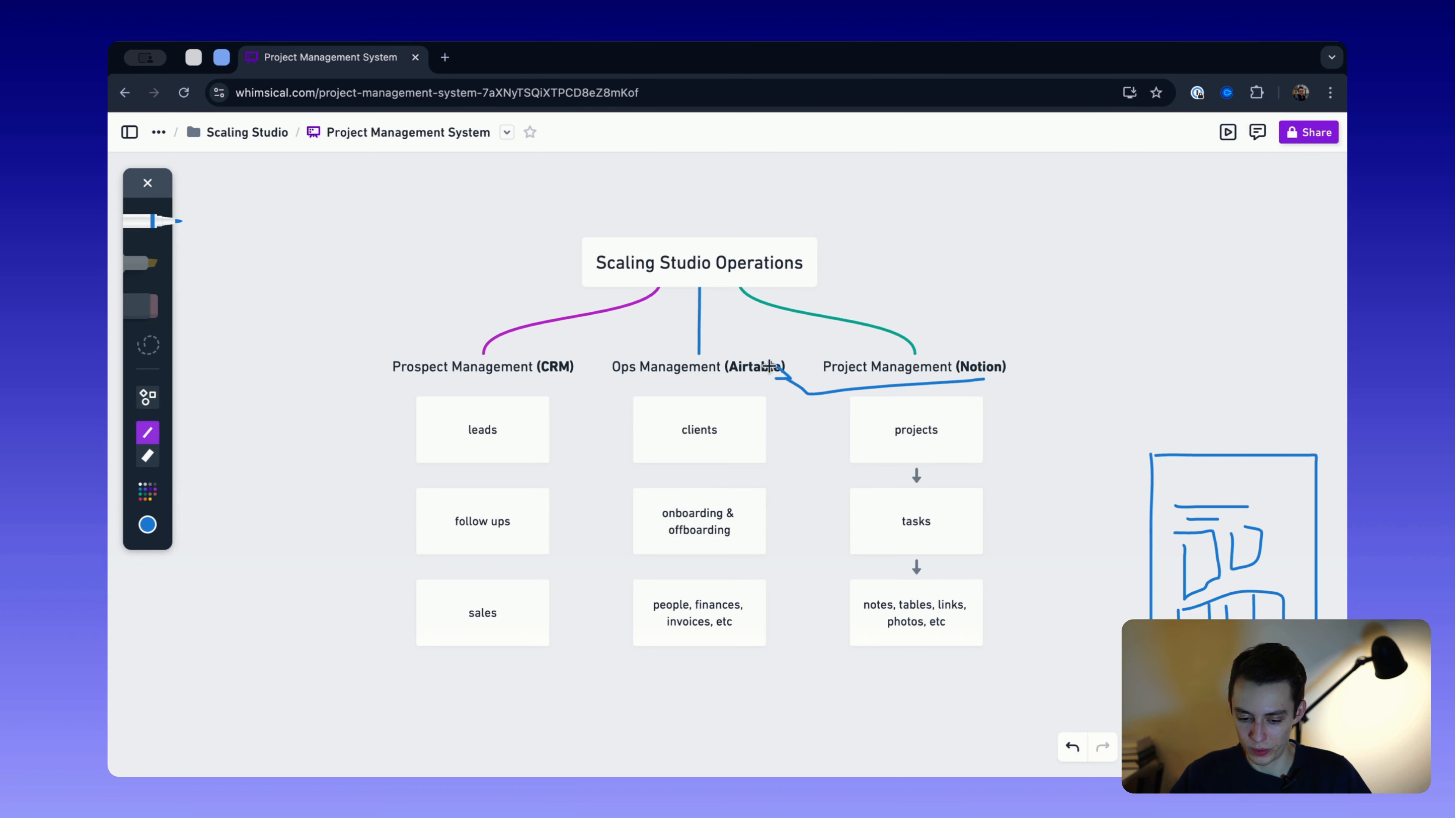
key("super+z")
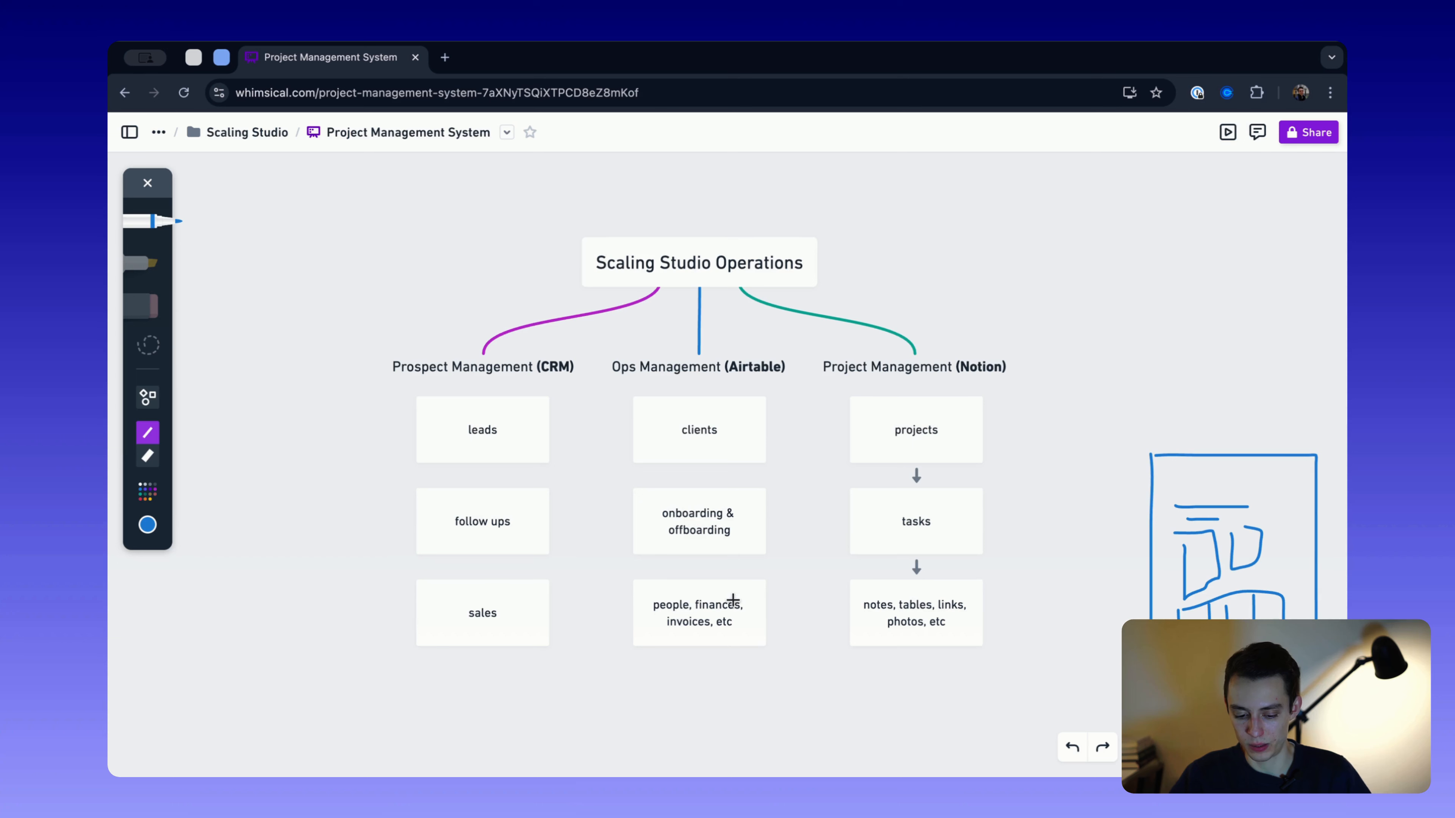
left_click(147, 185)
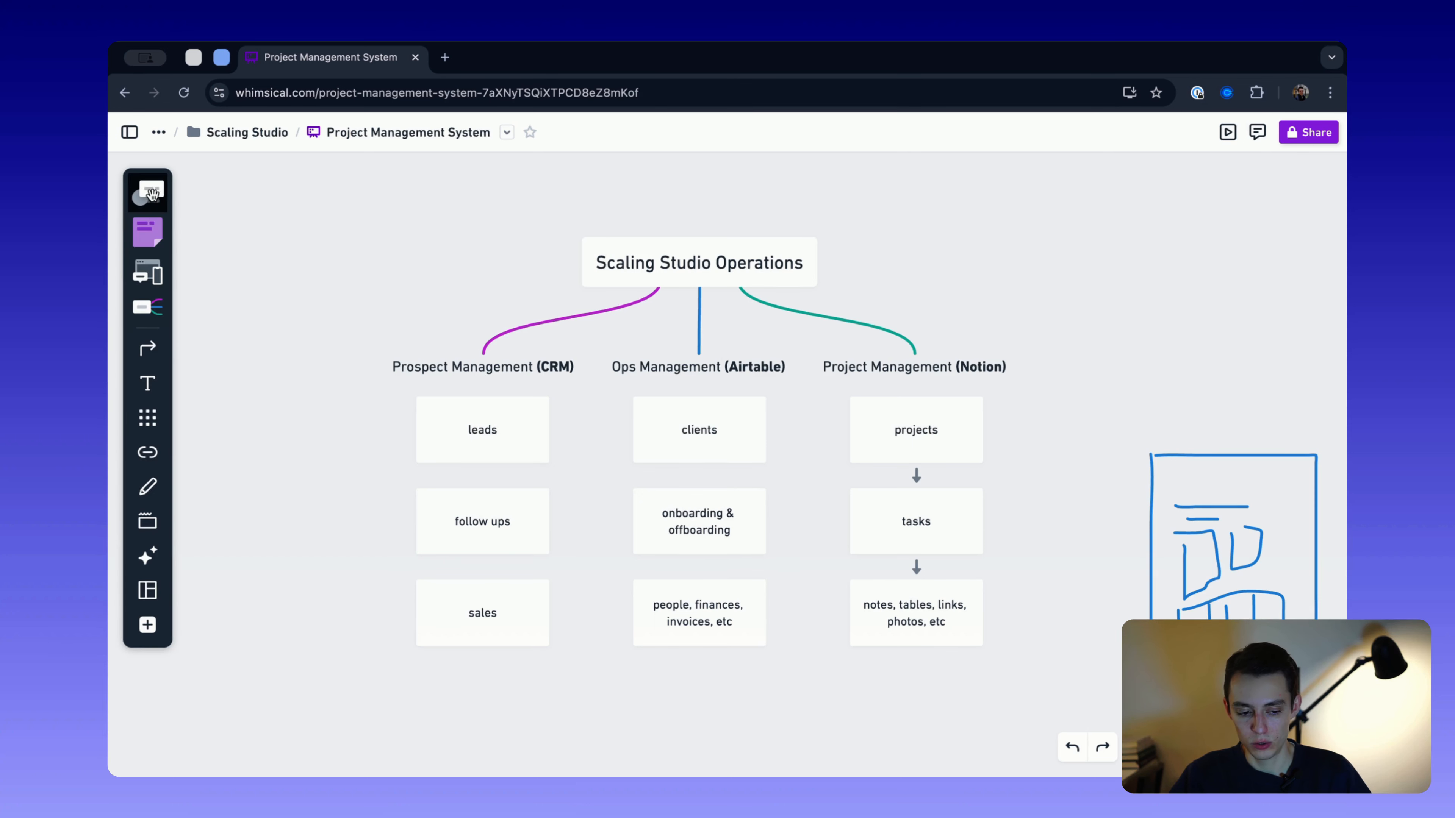
- Connect "clients" to "notes, tables, links, photos, etc" with an elbow arrow and shift its vertical segment slightly toward the Ops Management column
left_click(147, 348)
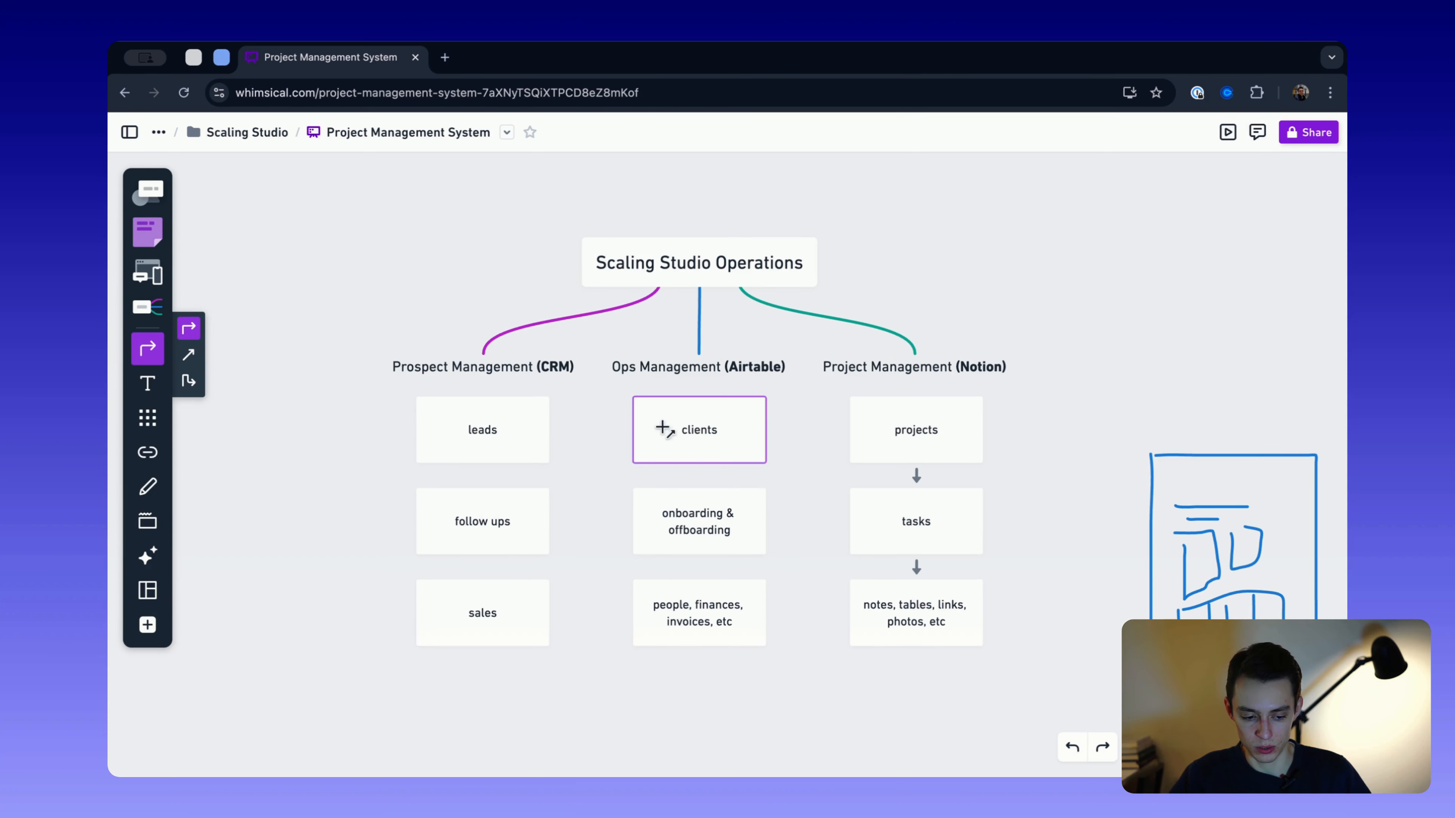
mouse_move(764, 429)
left_mouse_down()
mouse_move(835, 595)
mouse_move(829, 660)
mouse_move(848, 616)
left_mouse_up()
left_click(805, 578)
left_click(813, 568)
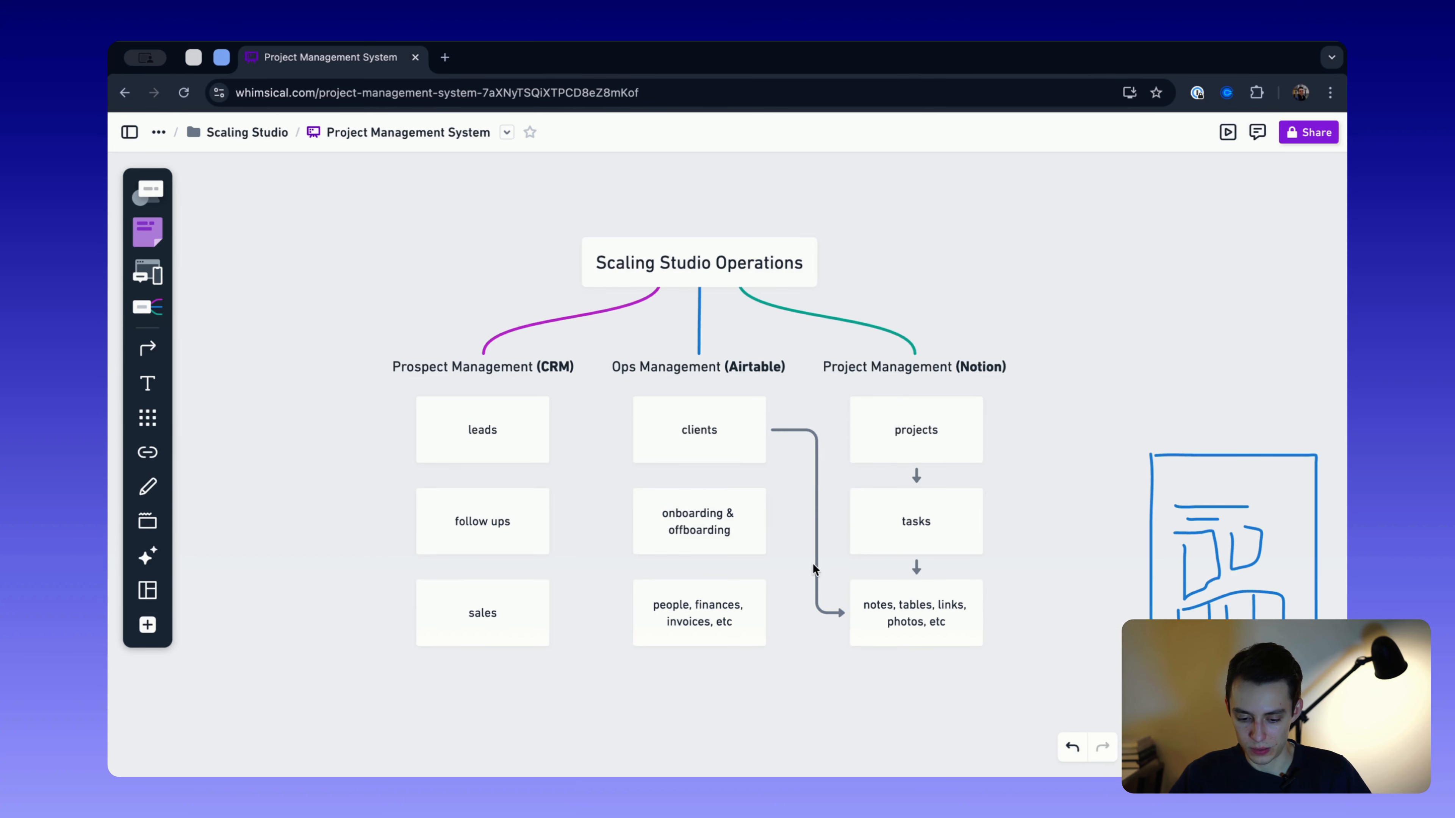
left_click(818, 550)
left_click_drag(818, 550, 805, 536)
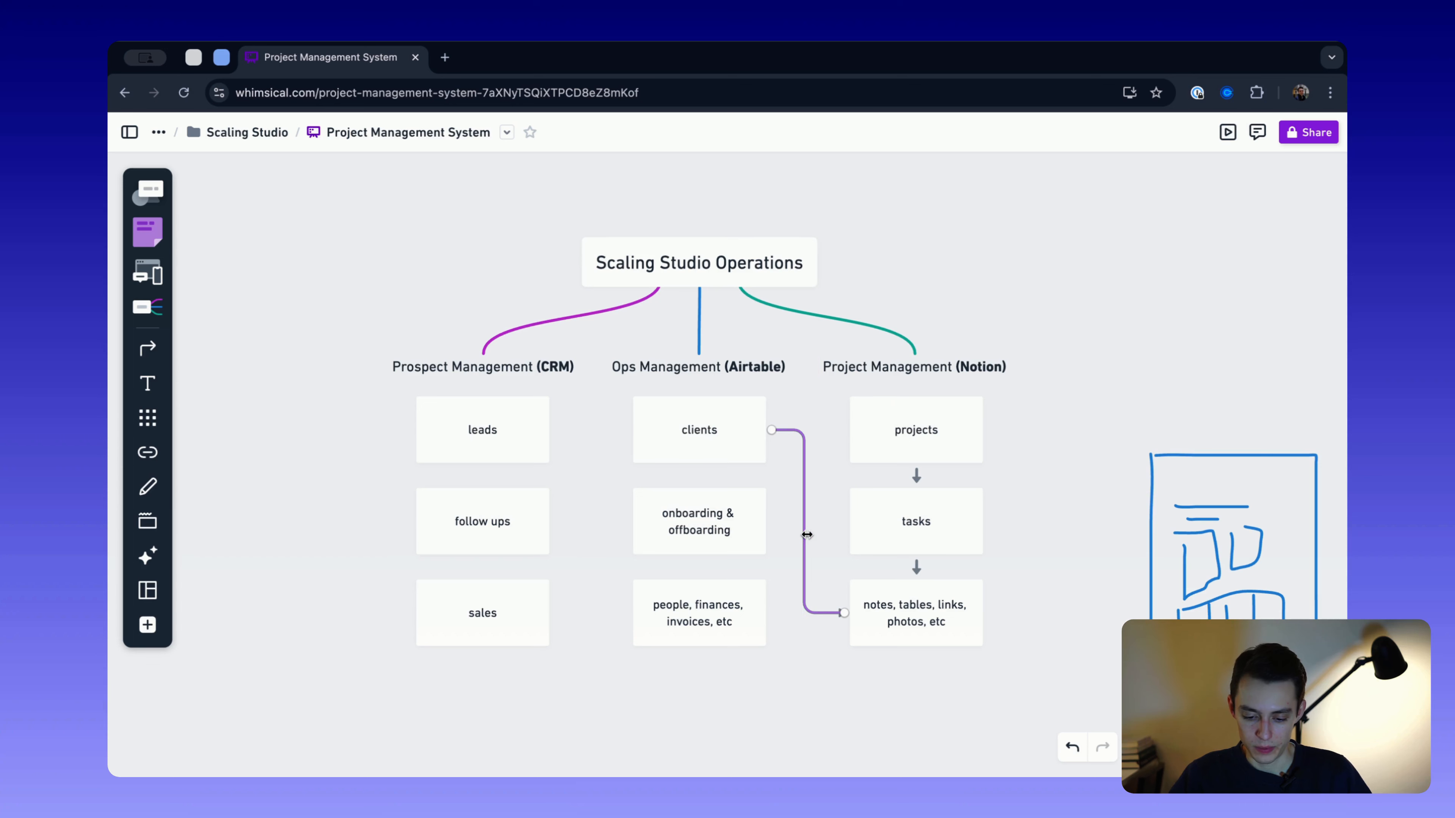
left_click(826, 538)
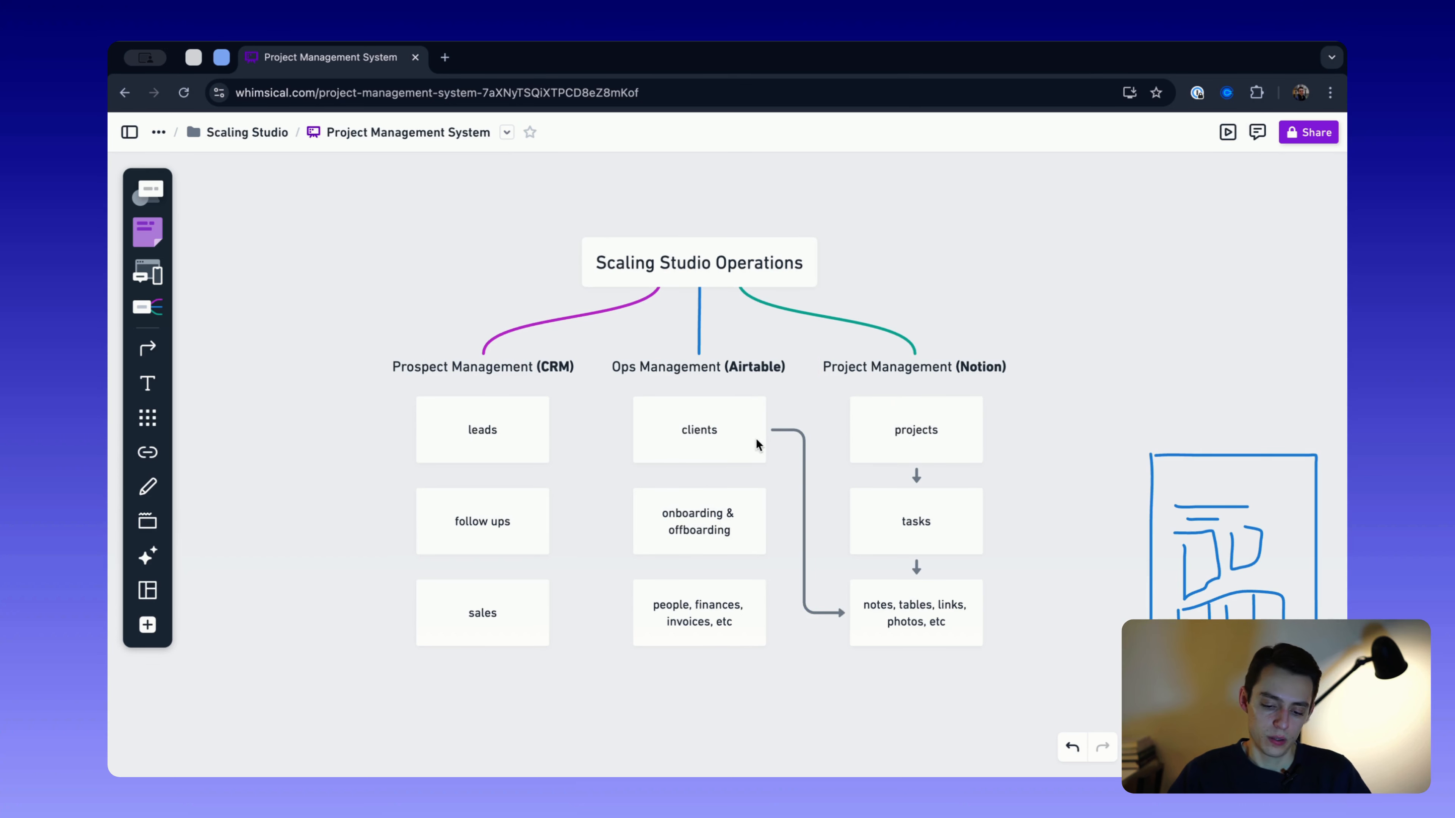
- Add an arrowhead to the "clients" end of the elbow connector so it points both ways
left_click(790, 432)
left_click(770, 394)
left_click(1028, 543)
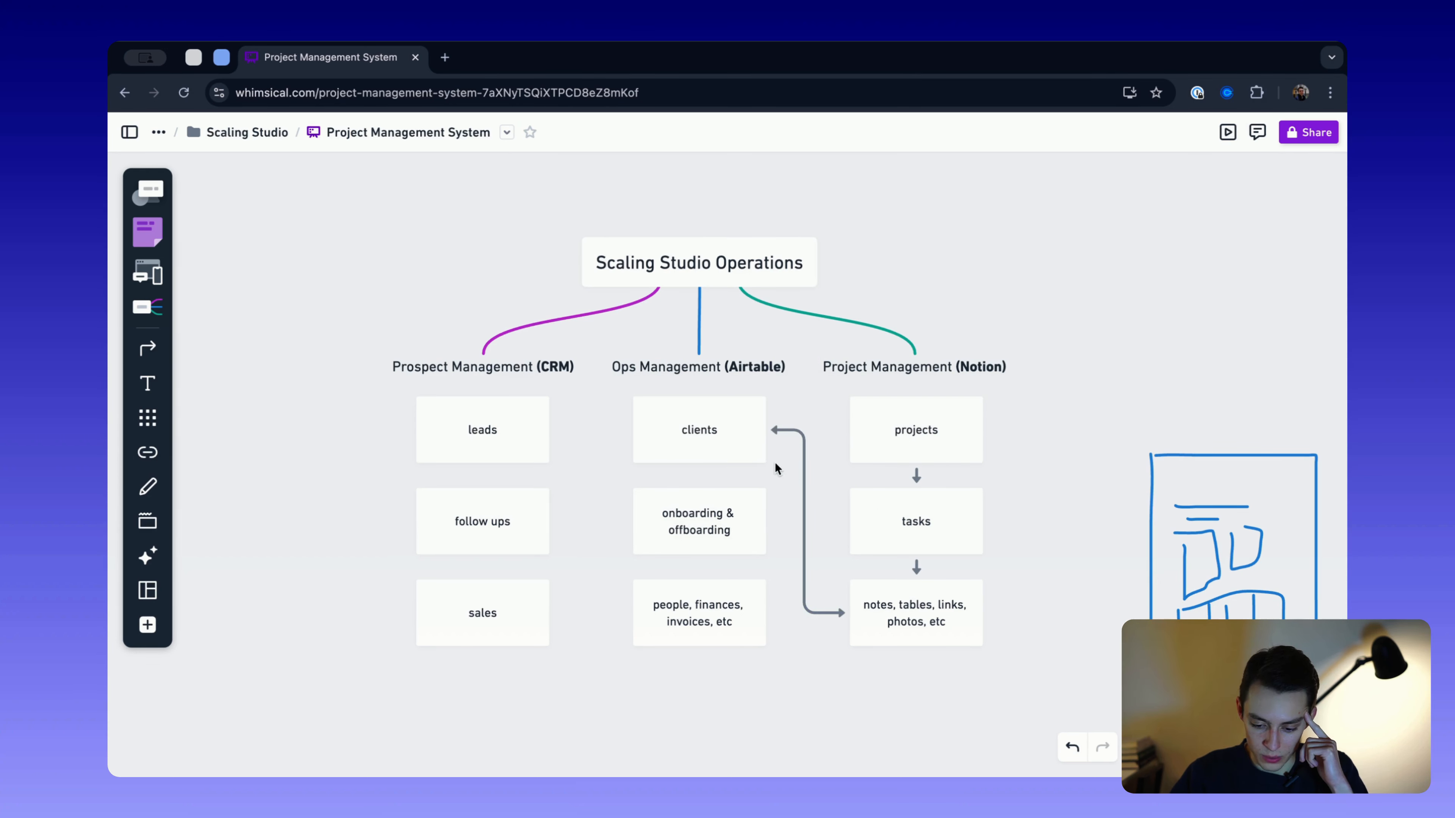